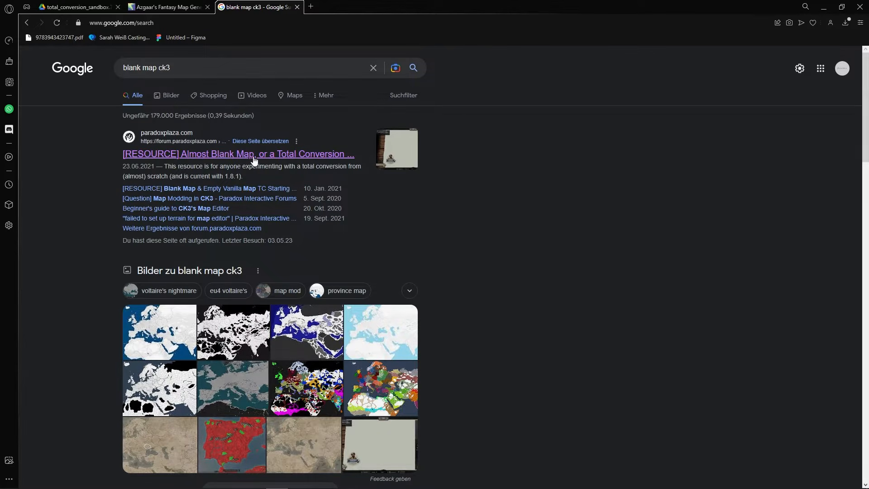
- Open the Almost Blank Map forum thread and scroll down to its Installation section
{"action": "left_click", "coordinate": [230, 156]}
{"action": "scroll", "coordinate": [724, 352], "scroll_direction": "down", "scroll_amount": 3}
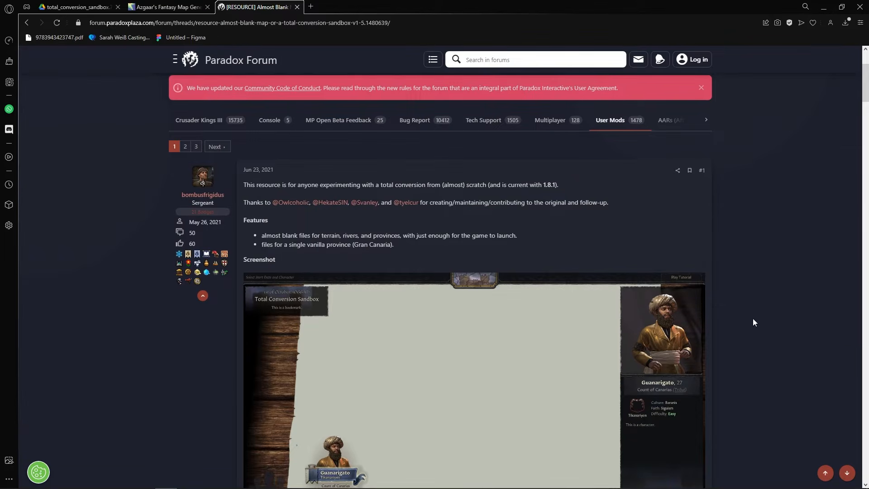
{"action": "scroll", "coordinate": [539, 256], "scroll_direction": "down", "scroll_amount": 8}
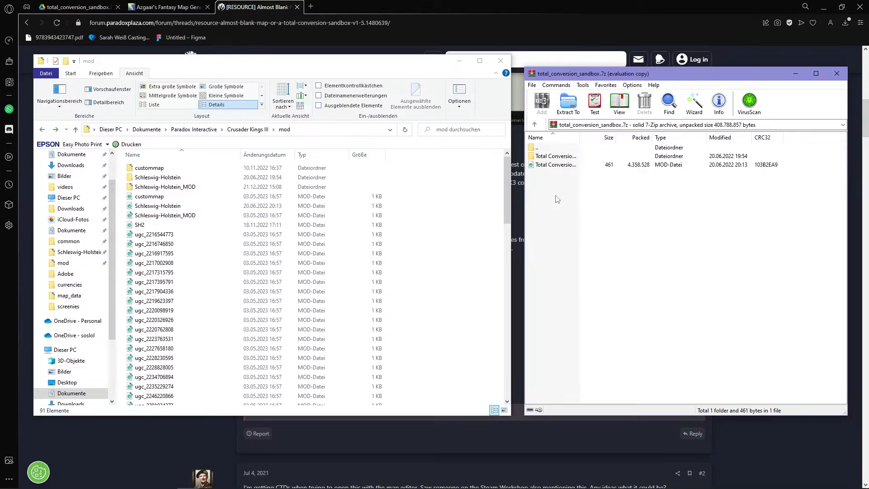
- Extract both sandbox items into the CK3 mod folder and rename the sandbox folder to TEST
{"action": "left_click_drag", "start_coordinate": [674, 77], "coordinate": [671, 71]}
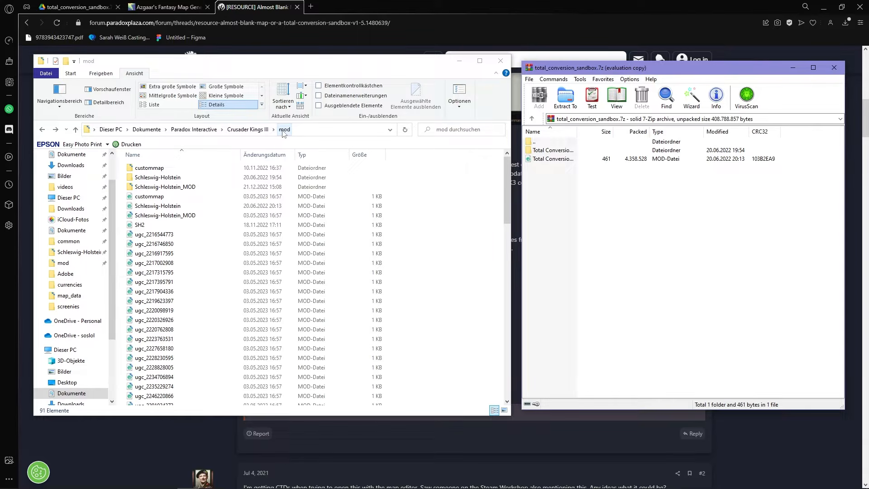
{"action": "left_click_drag", "start_coordinate": [576, 184], "coordinate": [439, 239]}
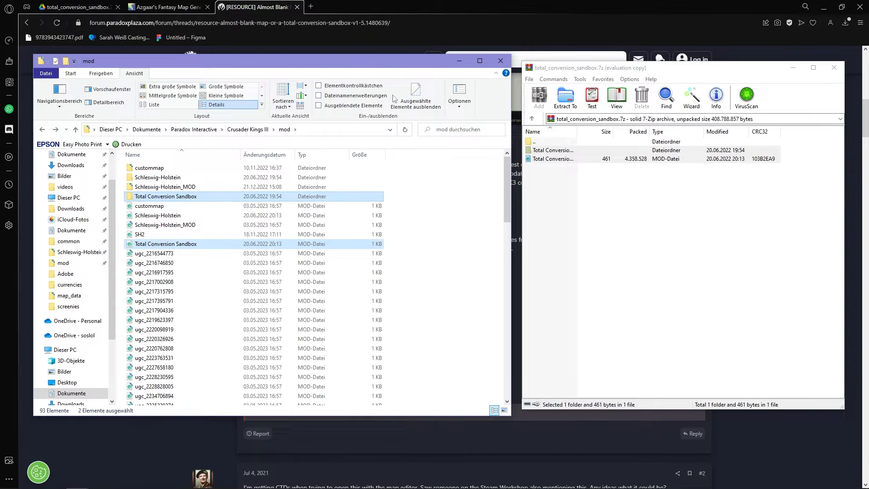
{"action": "left_click", "coordinate": [404, 212]}
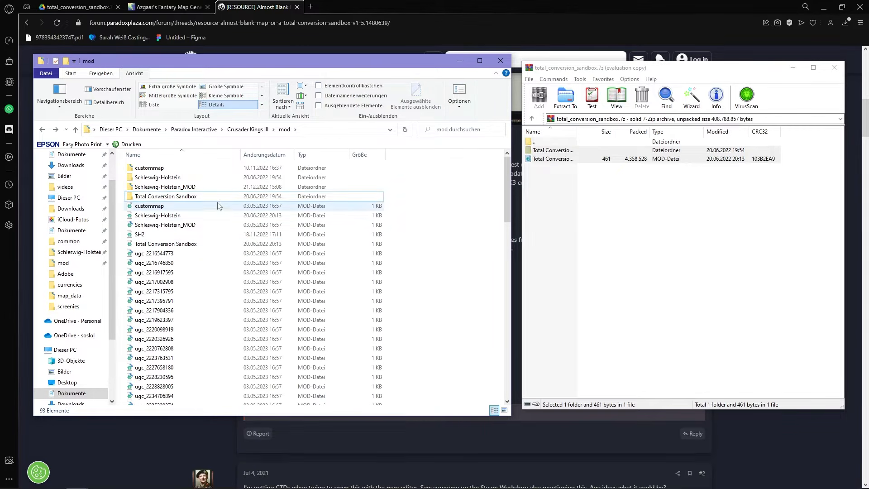
{"action": "left_click", "coordinate": [208, 195]}
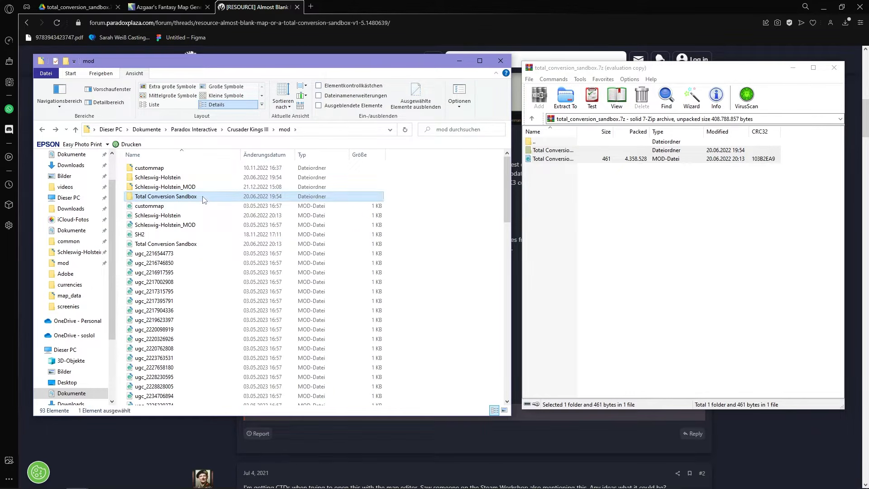
{"action": "left_click", "coordinate": [202, 197]}
{"action": "type", "text": "TEST"}
{"action": "key", "text": "Return"}
- Rename the sandbox .mod file to TEST and open the TEST folder
{"action": "left_click", "coordinate": [206, 244]}
{"action": "key", "text": "F2"}
{"action": "type", "text": "TEST"}
{"action": "key", "text": "Return"}
{"action": "left_click", "coordinate": [204, 198]}
{"action": "double_click", "coordinate": [203, 197]}
- Set descriptor.mod's name to TEST and supported_version to 1.8.1, then save and close Atom
{"action": "left_click", "coordinate": [190, 226]}
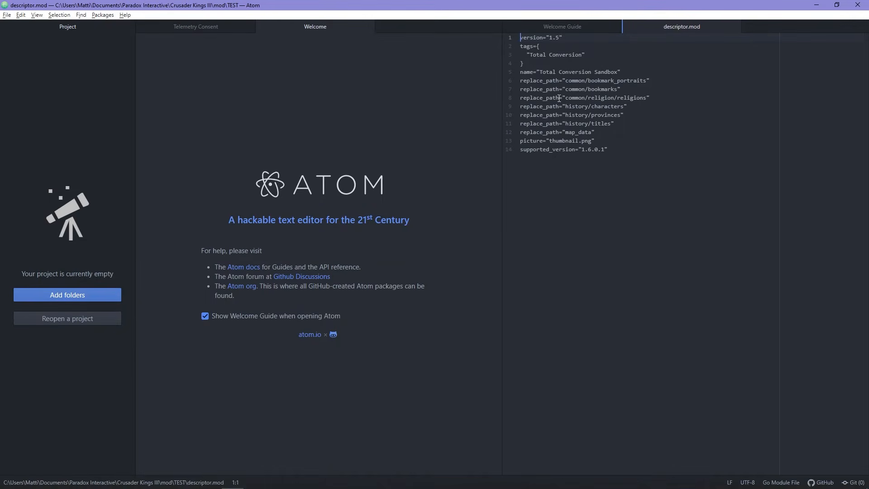
{"action": "left_click_drag", "start_coordinate": [618, 73], "coordinate": [540, 72]}
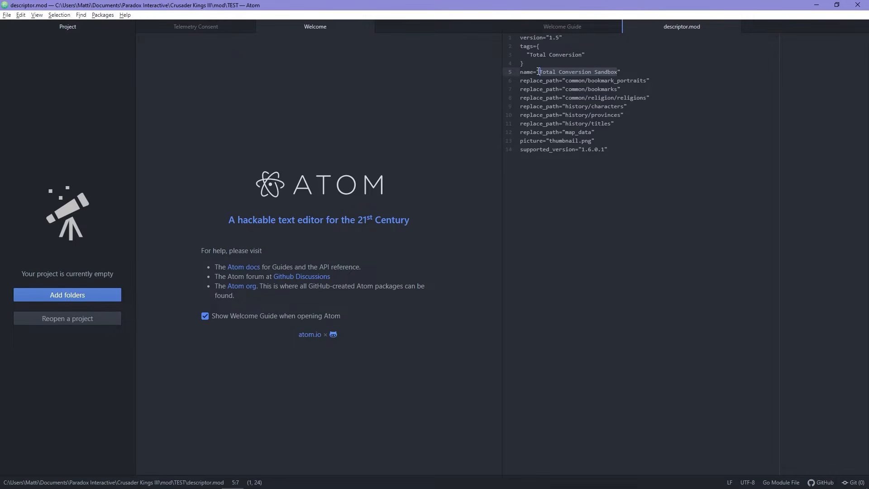
{"action": "type", "text": "TEST"}
{"action": "left_click", "coordinate": [603, 149]}
{"action": "key", "text": "BackSpace"}
{"action": "key", "text": "BackSpace"}
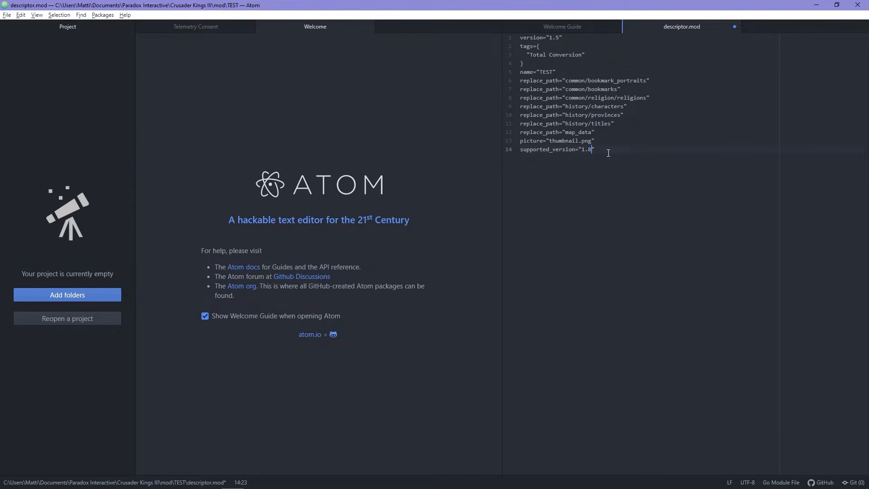
{"action": "left_click", "coordinate": [7, 15]}
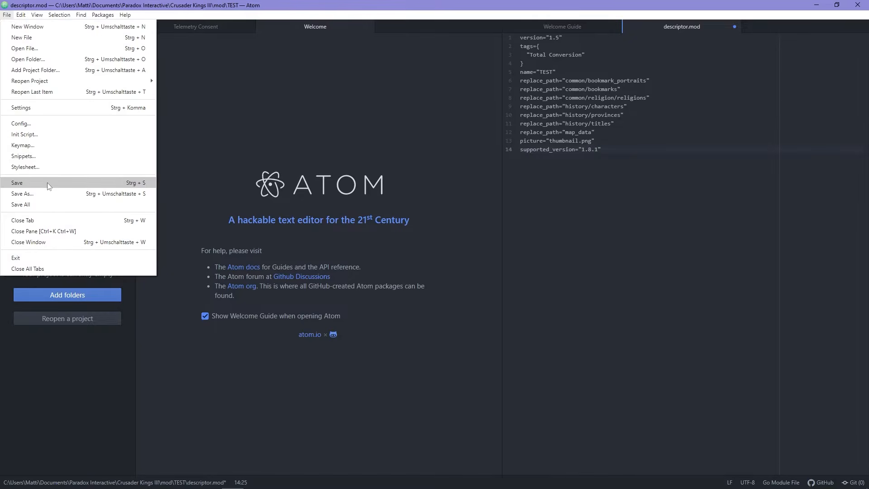
{"action": "left_click", "coordinate": [27, 180]}
{"action": "left_click", "coordinate": [858, 5]}
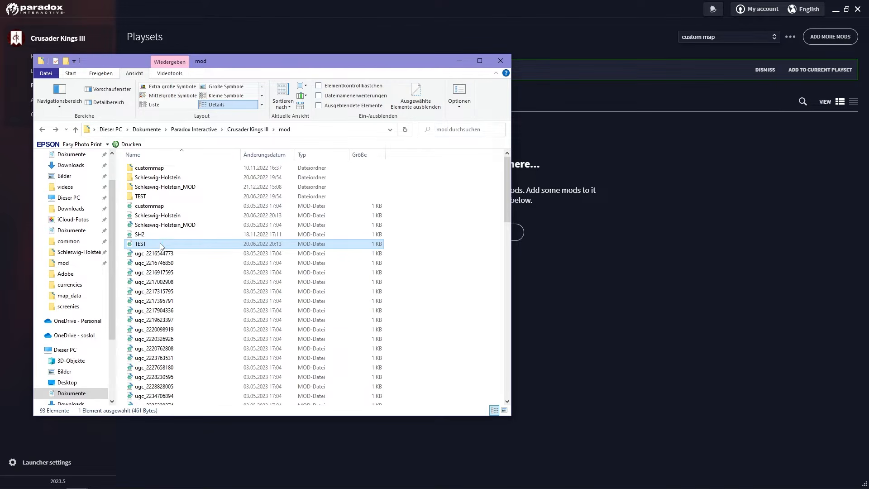
- Replace TEST.mod's path value with the copied TEST folder path
{"action": "double_click", "coordinate": [161, 244]}
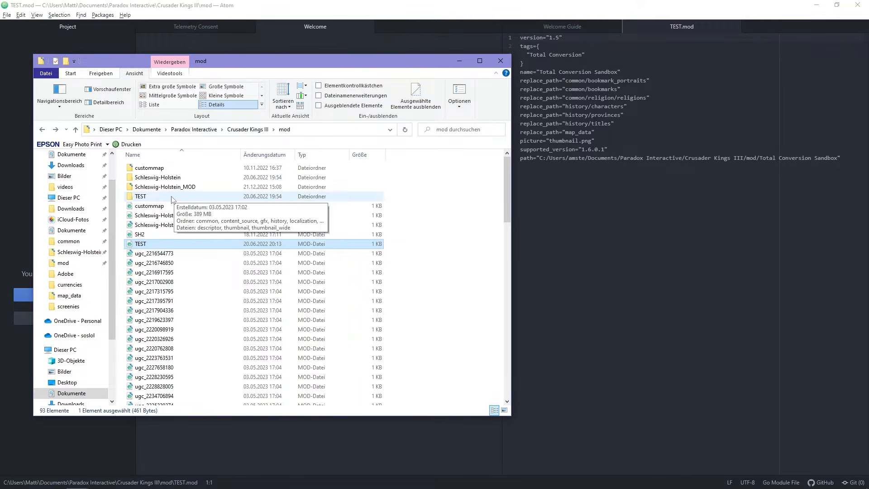
{"action": "double_click", "coordinate": [157, 198]}
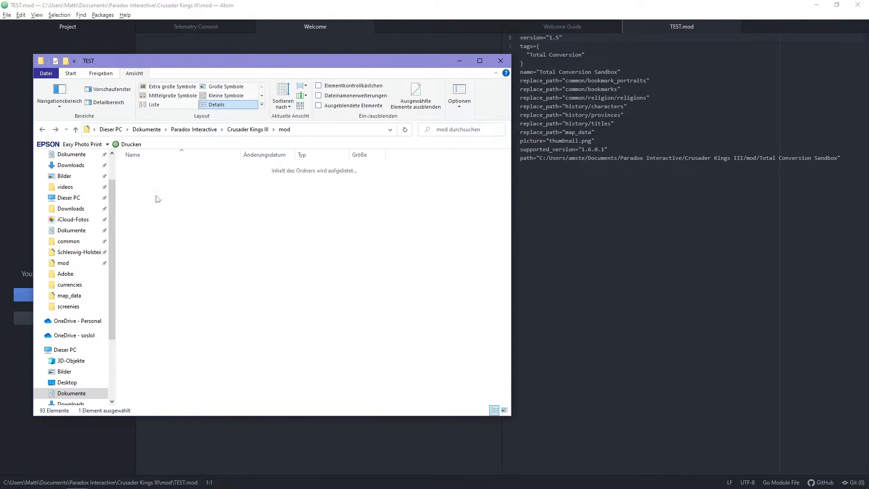
{"action": "left_click", "coordinate": [329, 130]}
{"action": "key", "text": "ctrl+c"}
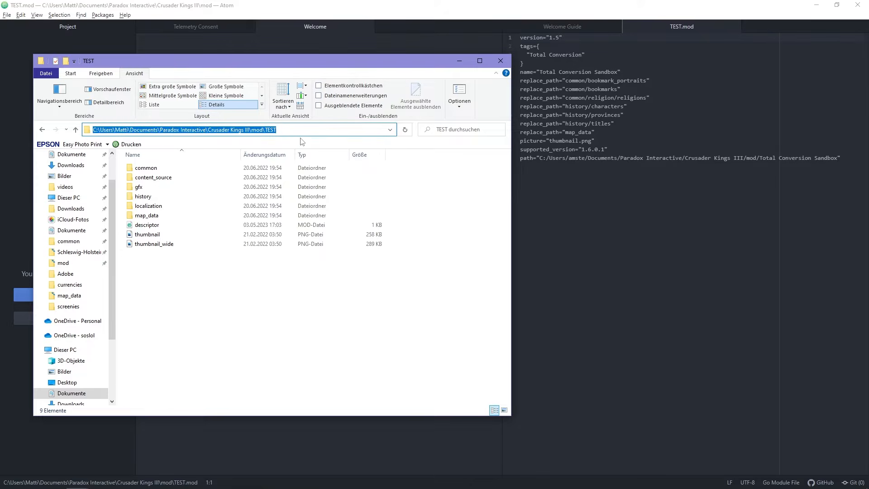
{"action": "left_click", "coordinate": [669, 9]}
{"action": "left_click_drag", "start_coordinate": [838, 158], "coordinate": [542, 162]}
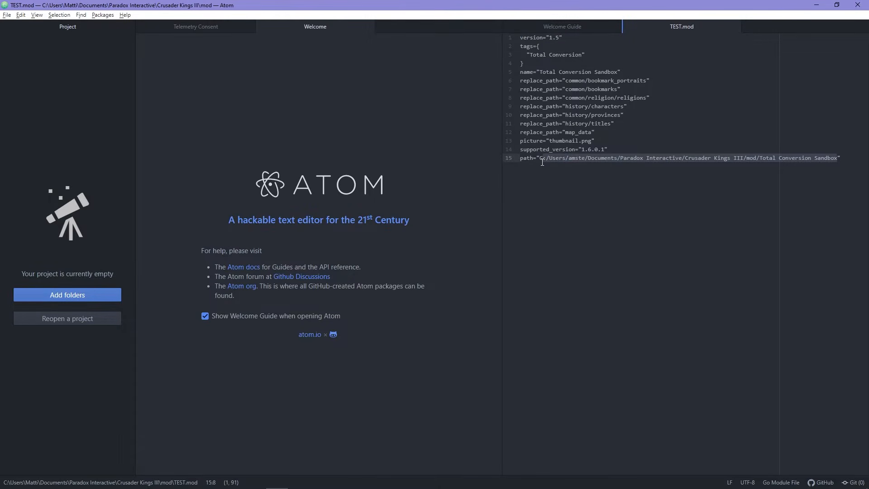
{"action": "key", "text": "ctrl+v"}
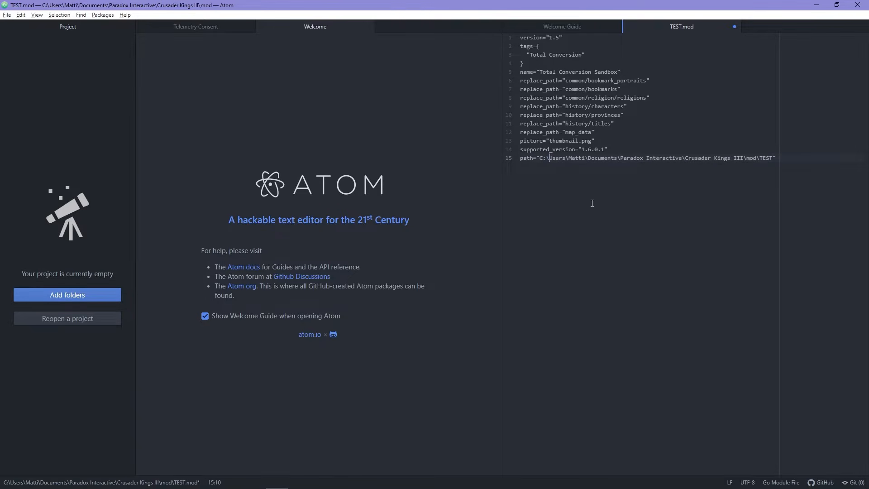
- Swap the path's backslashes for forward slashes and save TEST.mod
{"action": "key", "text": "BackSpace"}
{"action": "type", "text": "/"}
{"action": "left_click", "coordinate": [7, 17]}
{"action": "left_click", "coordinate": [42, 186]}
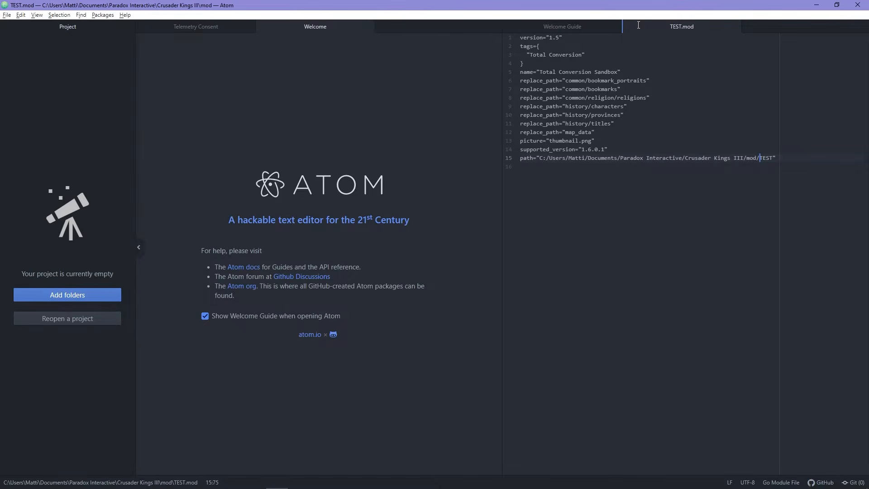
{"action": "left_click", "coordinate": [858, 5]}
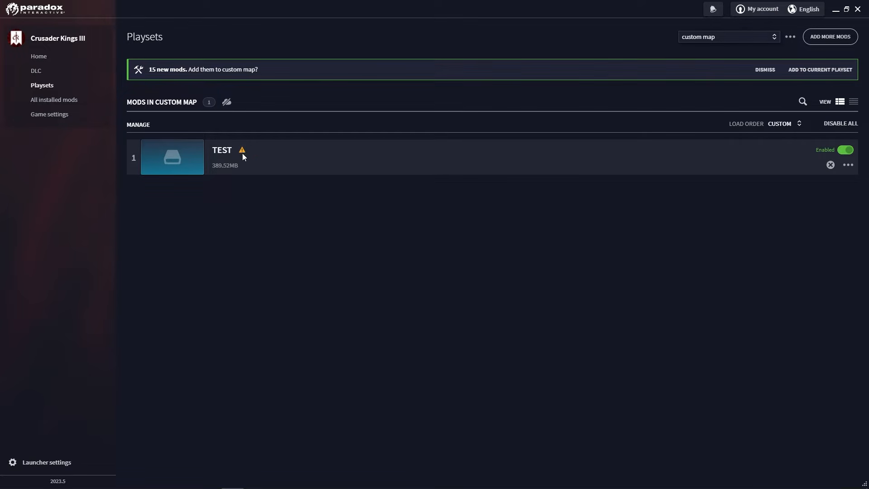
- Add the TEST mod to the custom map playset and enable it
{"action": "mouse_move", "coordinate": [244, 151]}
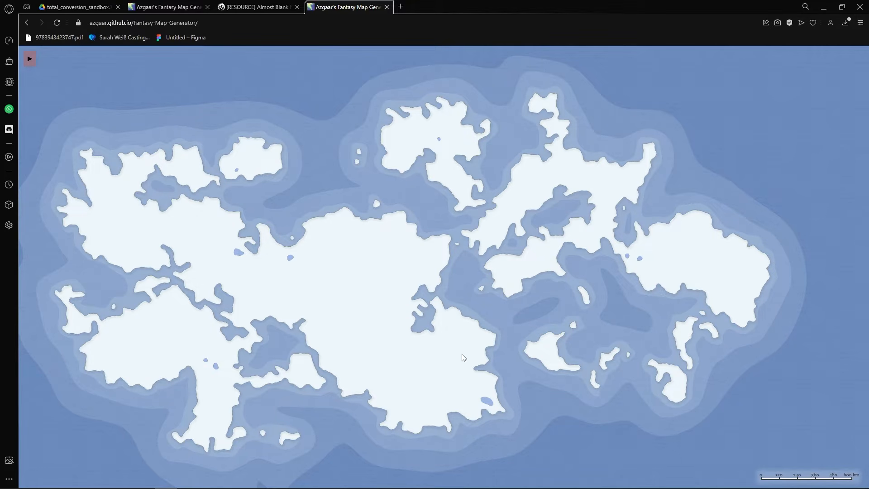
- Enable the Heightmap layer and style it Grayscale with the Monochrome scheme
{"action": "left_click", "coordinate": [30, 58]}
{"action": "left_click", "coordinate": [56, 59]}
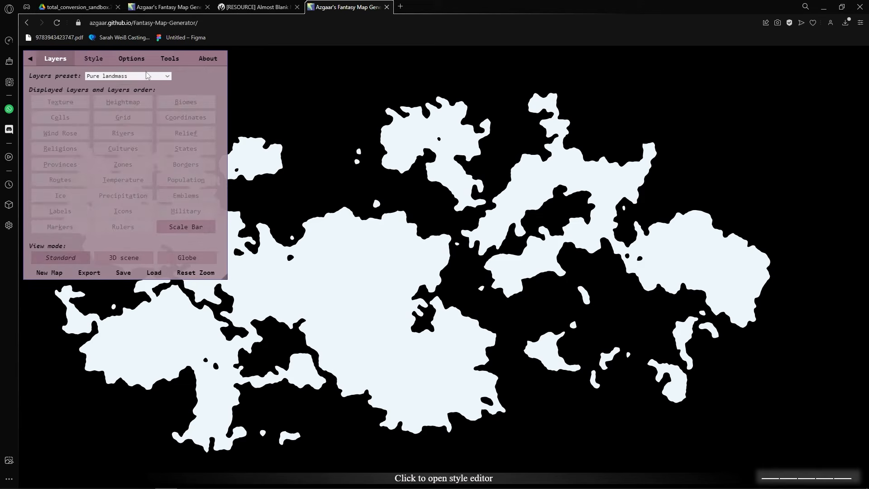
{"action": "left_click", "coordinate": [122, 101]}
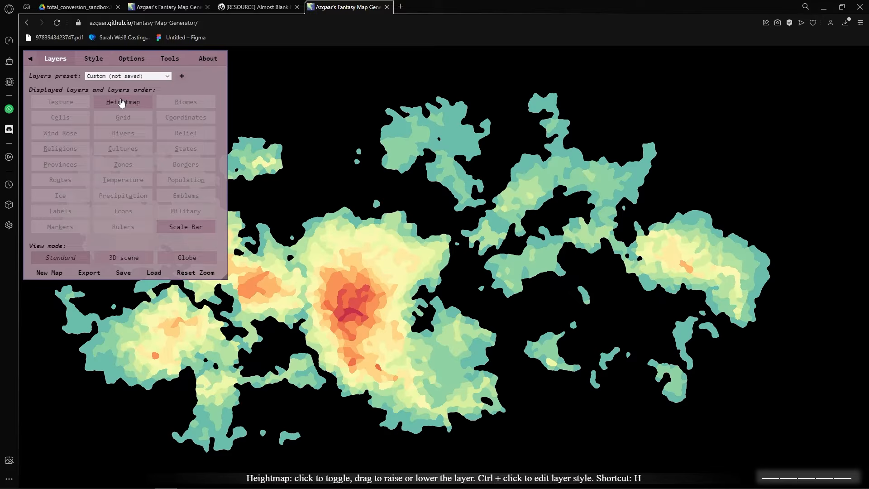
{"action": "left_click", "coordinate": [94, 59]}
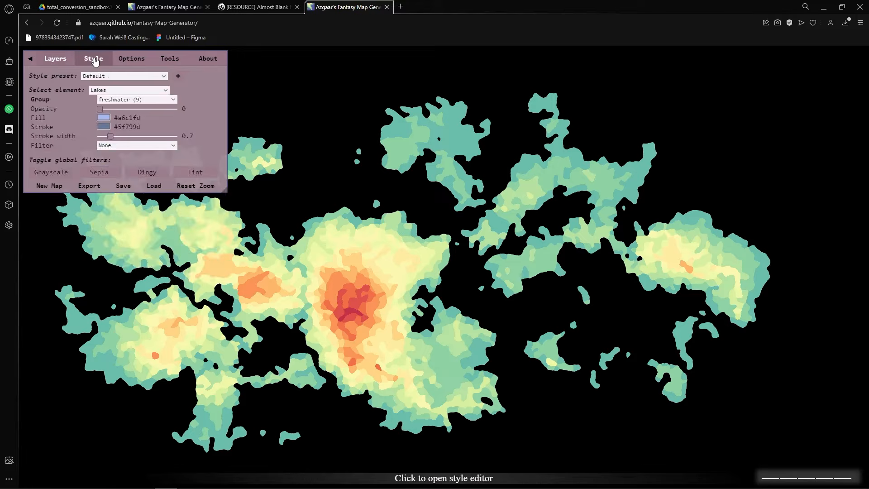
{"action": "left_click", "coordinate": [127, 90]}
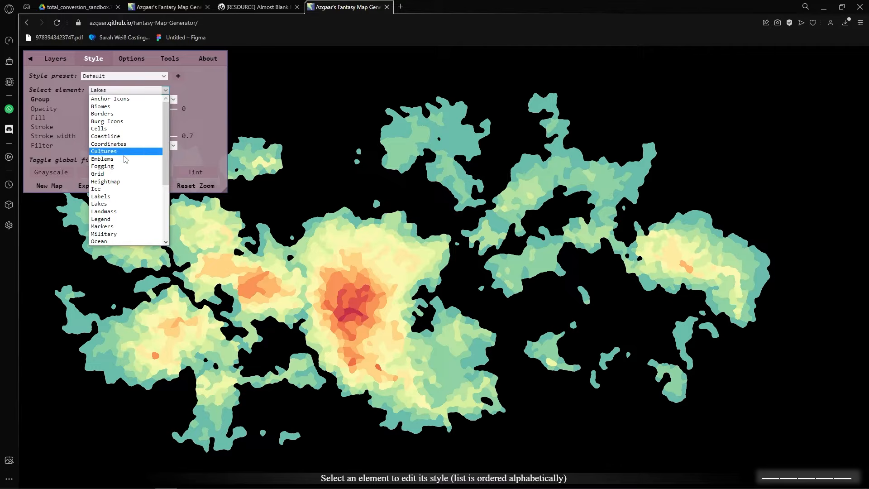
{"action": "left_click", "coordinate": [118, 182]}
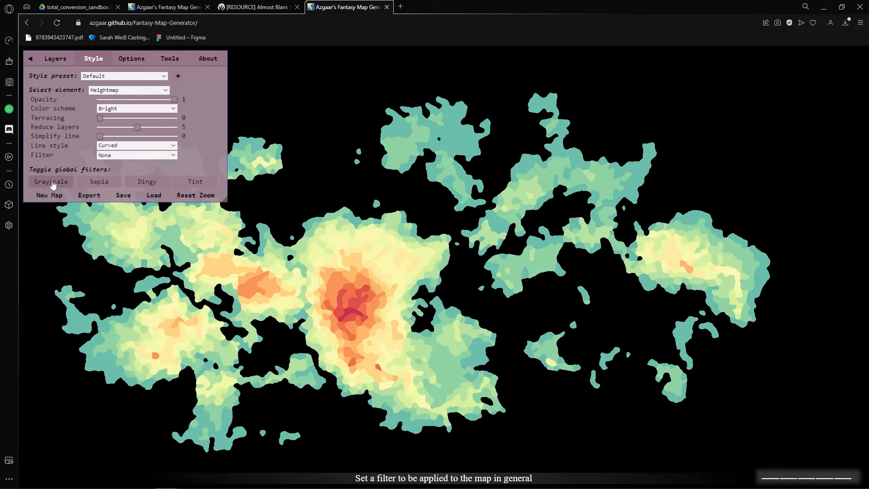
{"action": "left_click", "coordinate": [51, 184]}
{"action": "left_click", "coordinate": [136, 109]}
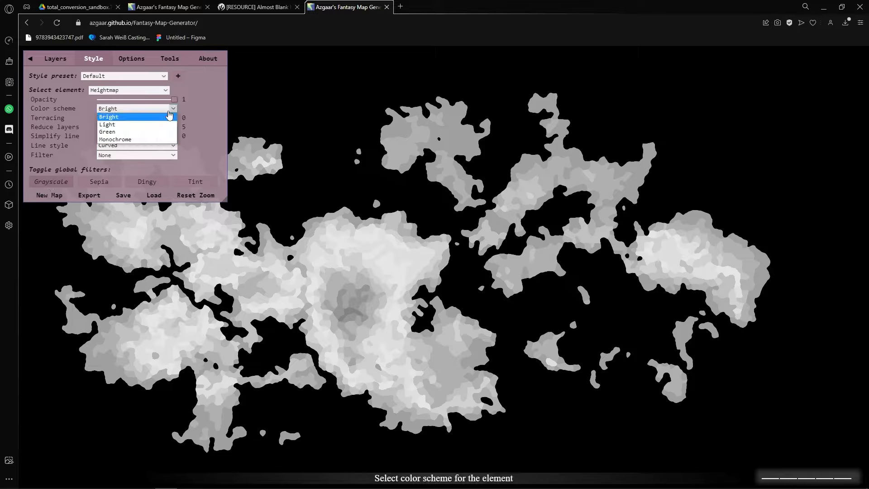
{"action": "left_click", "coordinate": [144, 145]}
- Set Reduce layers to 0, keep Curved lines, apply Blur 3, and export as PNG
{"action": "left_click", "coordinate": [143, 128]}
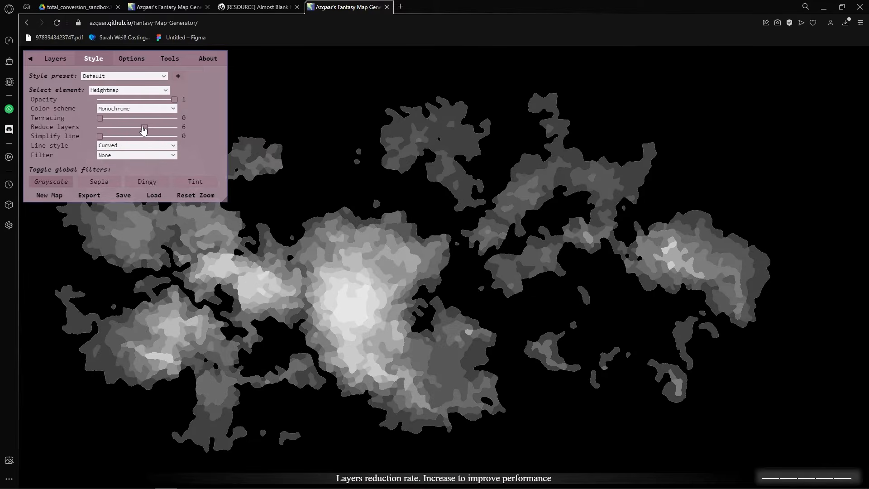
{"action": "left_click_drag", "start_coordinate": [141, 130], "coordinate": [179, 137]}
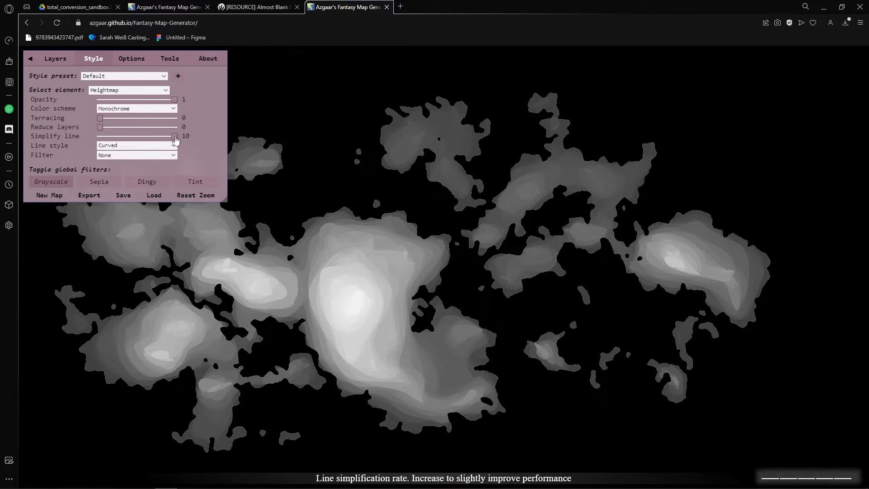
{"action": "left_click", "coordinate": [173, 145]}
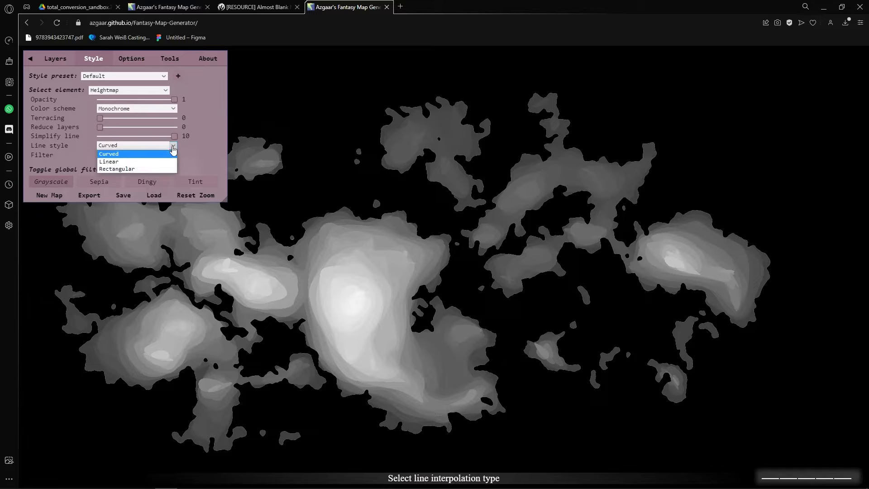
{"action": "left_click", "coordinate": [169, 154]}
{"action": "left_click", "coordinate": [172, 156]}
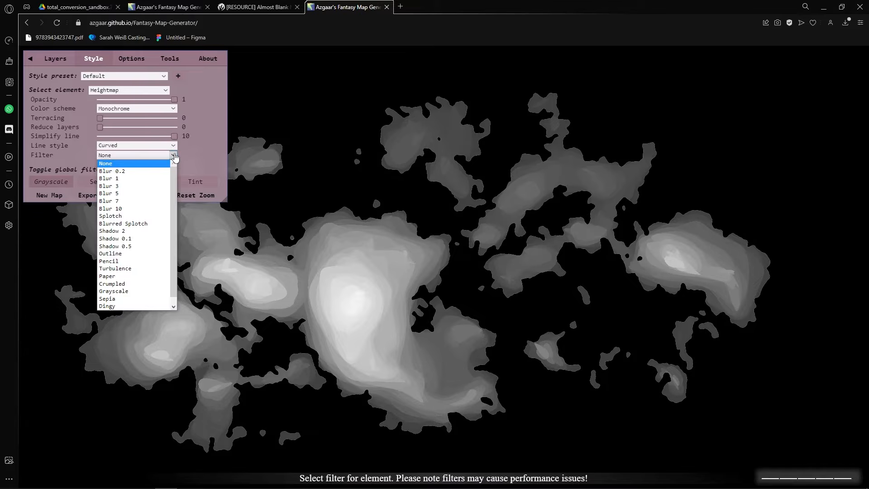
{"action": "left_click", "coordinate": [136, 187]}
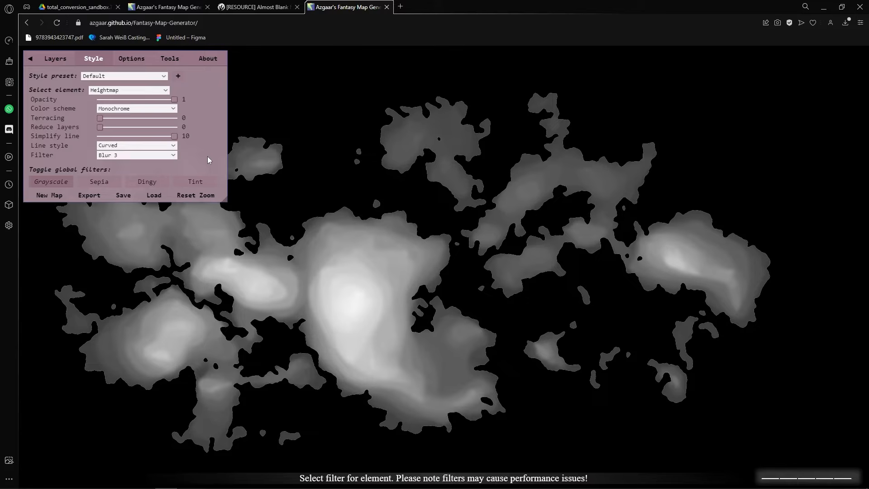
{"action": "left_click", "coordinate": [90, 196]}
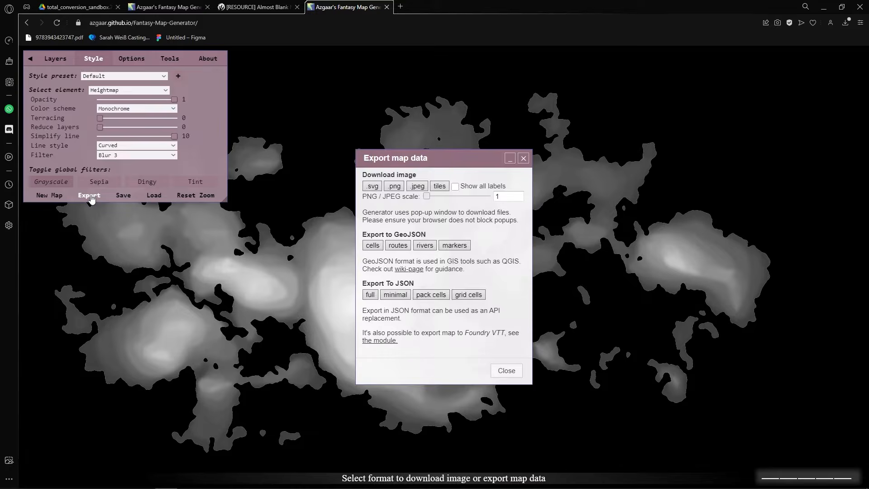
{"action": "left_click", "coordinate": [395, 186]}
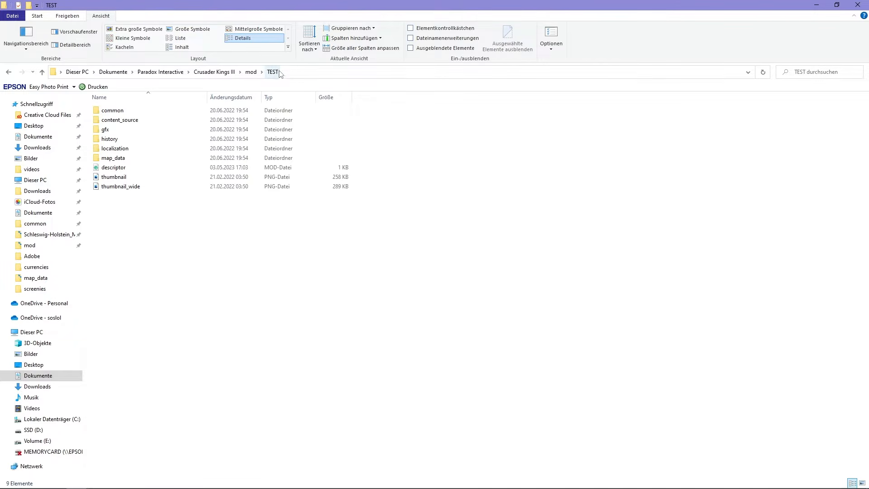
- Open the TEST mod's map_data heightmap.png in Photoshop
{"action": "double_click", "coordinate": [120, 160]}
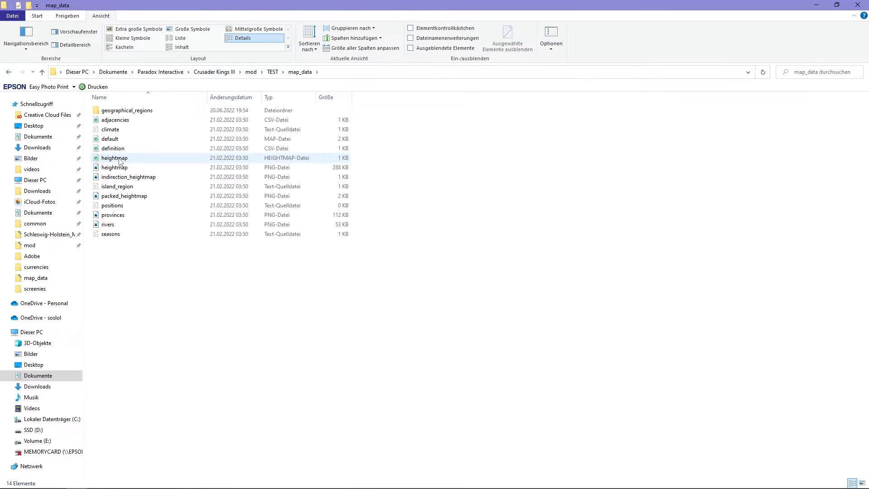
{"action": "right_click", "coordinate": [141, 171]}
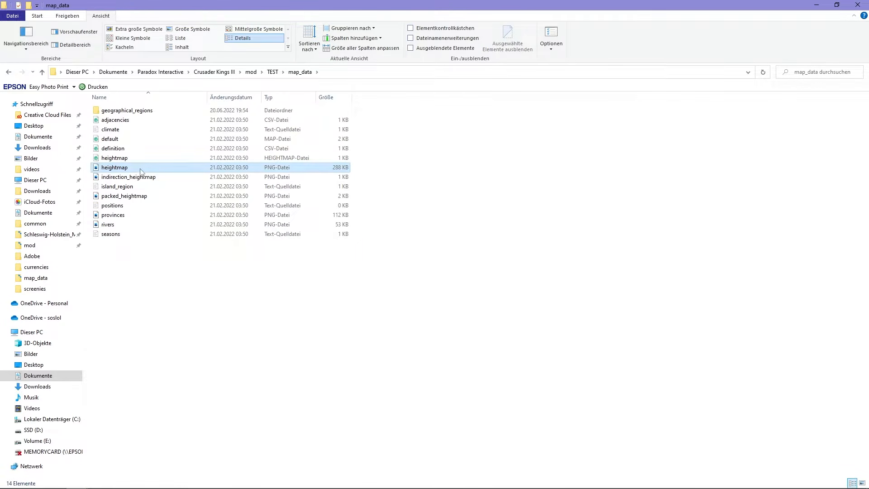
{"action": "mouse_move", "coordinate": [271, 293]}
{"action": "left_click", "coordinate": [354, 295]}
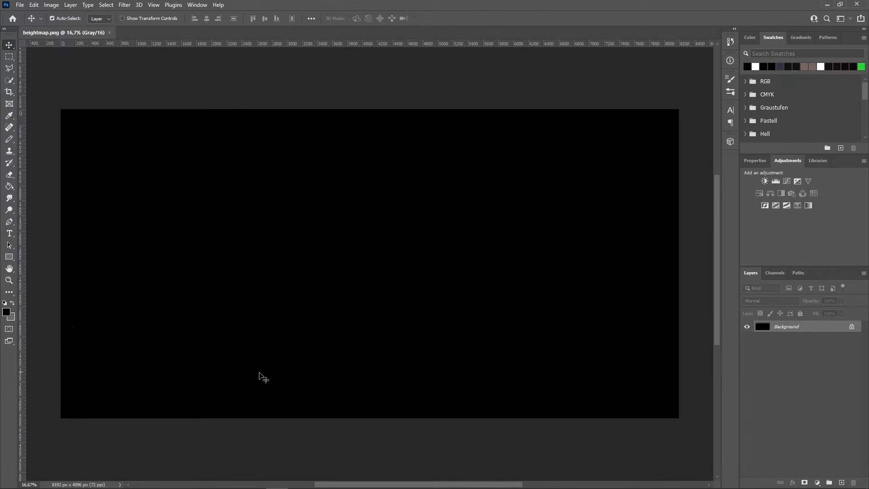
- Convert the background to Layer 0 and place the downloaded Coia map image above it
{"action": "right_click", "coordinate": [790, 330]}
{"action": "left_click", "coordinate": [803, 338]}
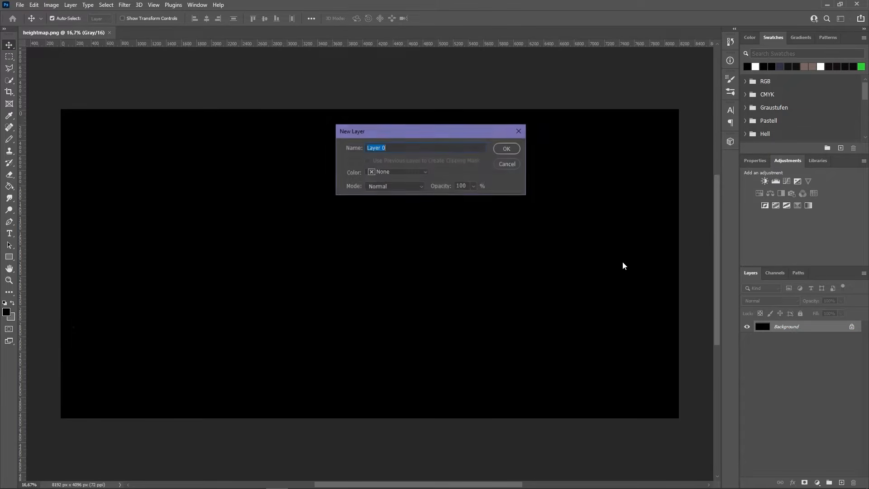
{"action": "left_click", "coordinate": [508, 148]}
{"action": "key", "text": "alt+Tab"}
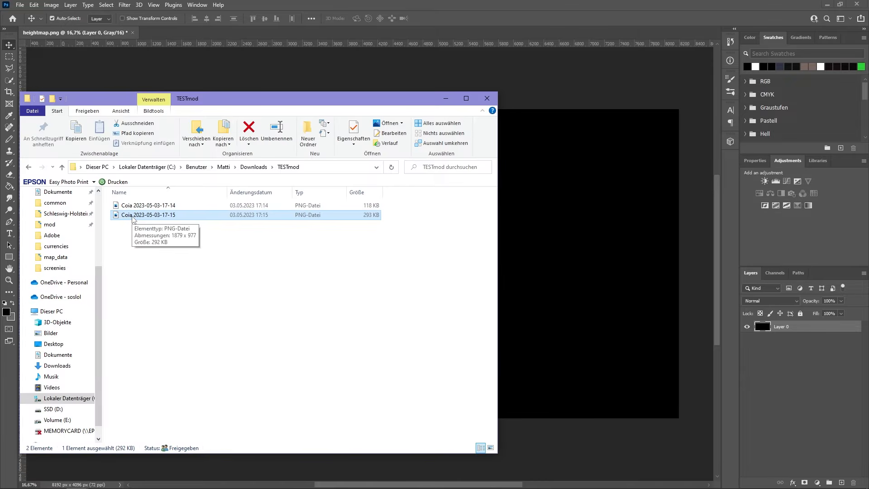
{"action": "left_click_drag", "start_coordinate": [134, 219], "coordinate": [582, 295]}
{"action": "key", "text": "Return"}
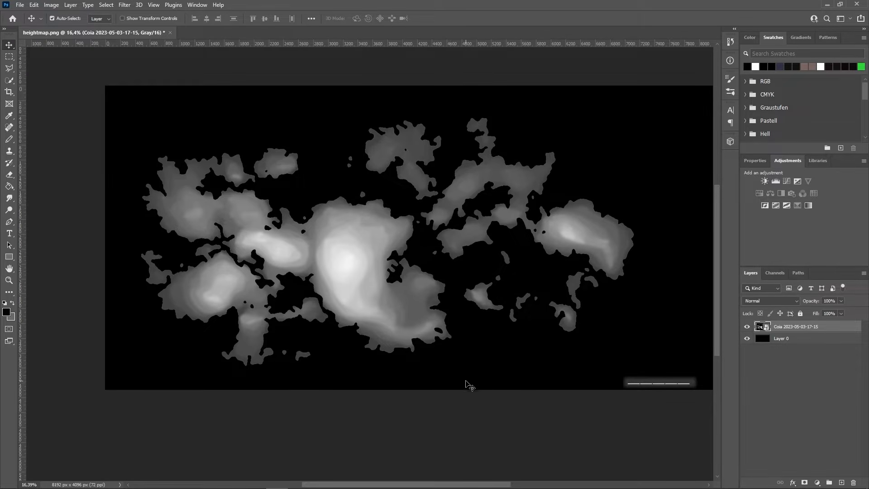
- Rasterize the placed map layer and erase its scale bar at the bottom-right
{"action": "key", "text": "e"}
{"action": "left_click", "coordinate": [647, 368]}
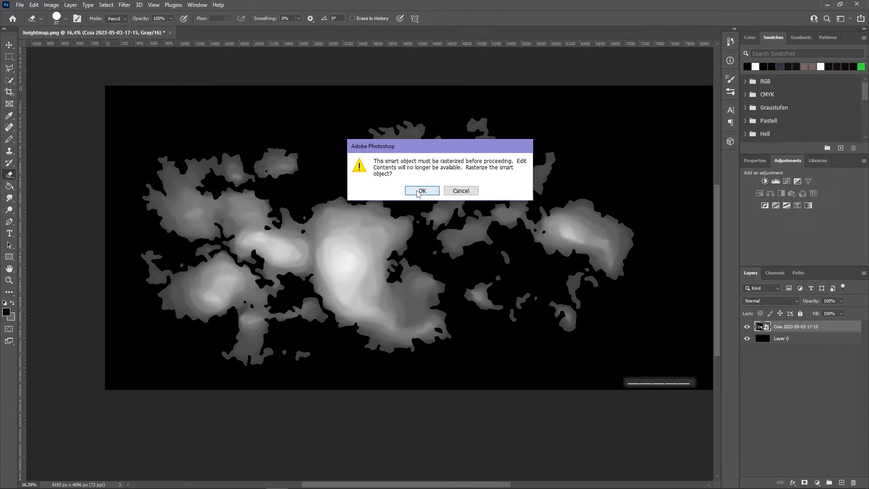
{"action": "left_click", "coordinate": [419, 192]}
{"action": "right_click", "coordinate": [626, 362]}
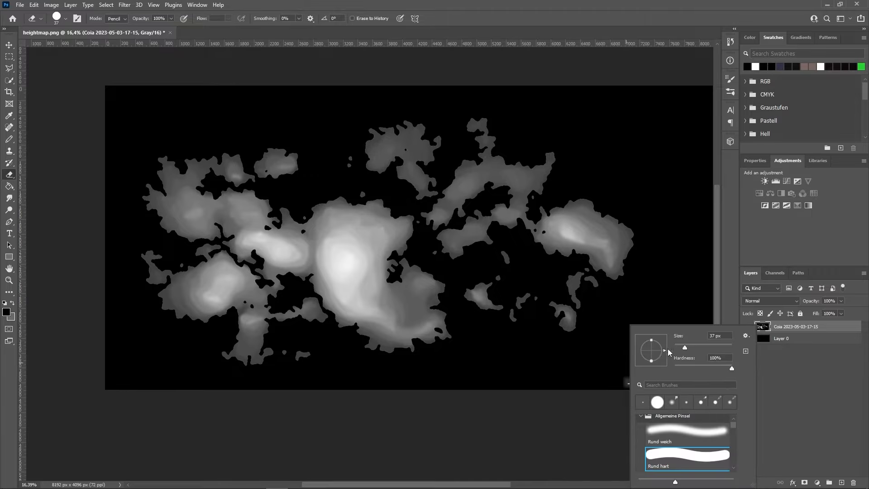
{"action": "left_click", "coordinate": [619, 368]}
{"action": "mouse_move", "coordinate": [629, 385]}
{"action": "left_mouse_down"}
{"action": "mouse_move", "coordinate": [614, 377]}
{"action": "mouse_move", "coordinate": [651, 381]}
{"action": "left_mouse_up"}
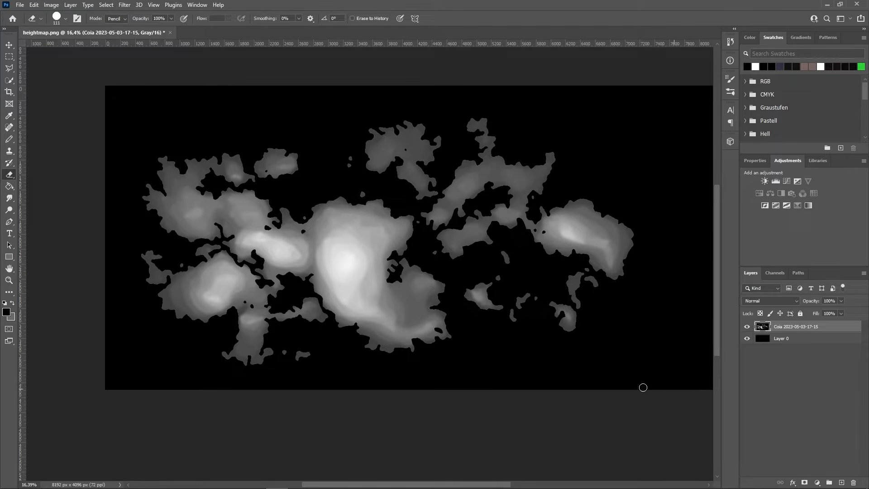
{"action": "scroll", "coordinate": [219, 349], "scroll_direction": "down", "scroll_amount": 3}
{"action": "scroll", "coordinate": [347, 292], "scroll_direction": "up", "scroll_amount": 4}
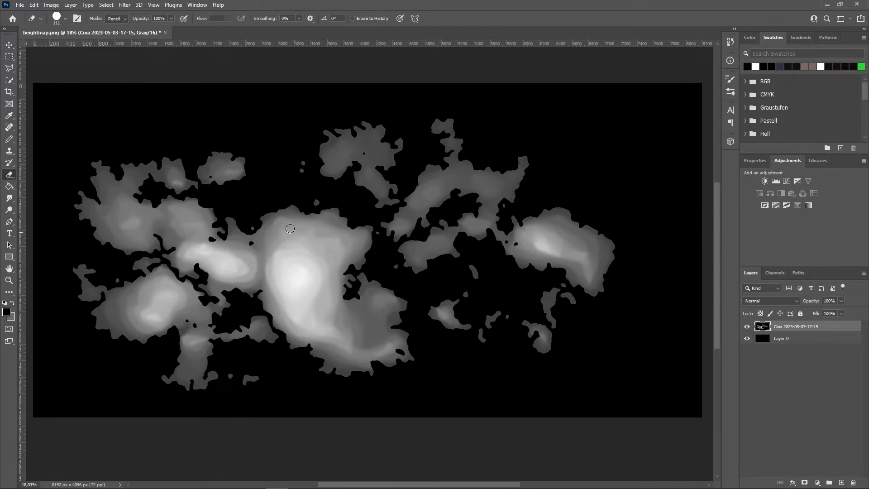
- Confirm 16-bit mode and save a copy overwriting heightmap.png
{"action": "left_click", "coordinate": [51, 7]}
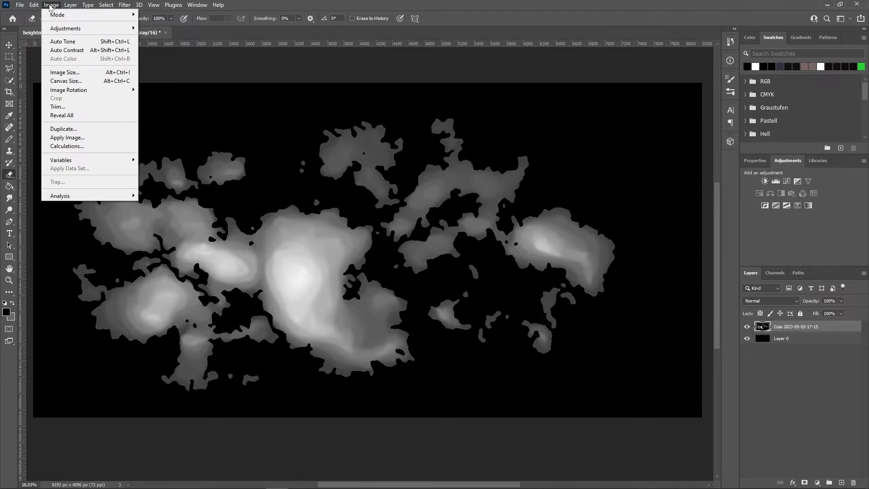
{"action": "mouse_move", "coordinate": [68, 16]}
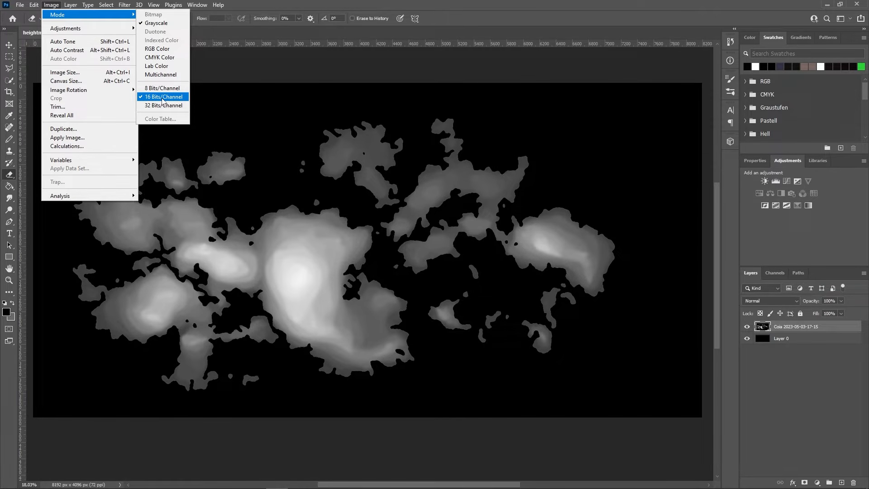
{"action": "mouse_move", "coordinate": [20, 4]}
{"action": "left_click", "coordinate": [45, 123]}
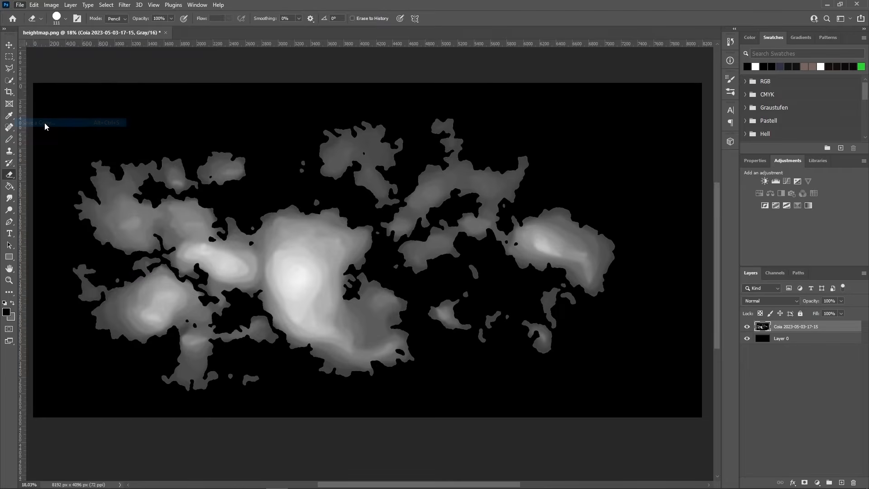
{"action": "left_click", "coordinate": [181, 120]}
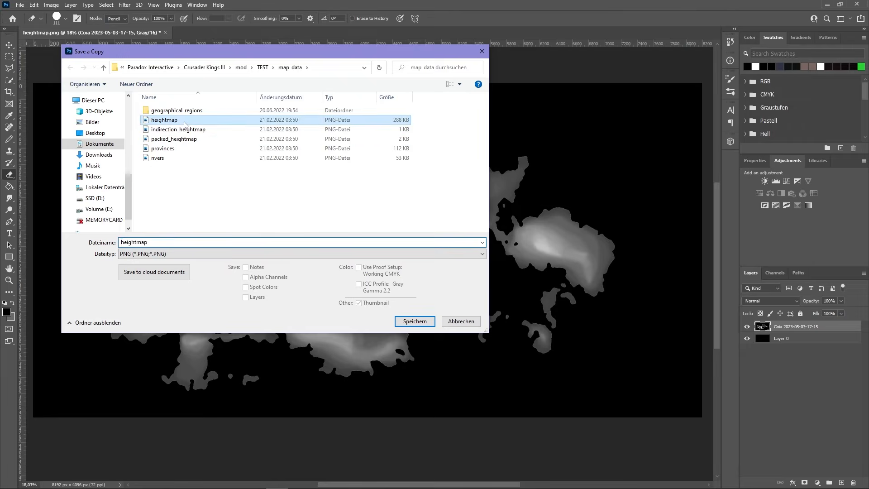
{"action": "left_click", "coordinate": [411, 321]}
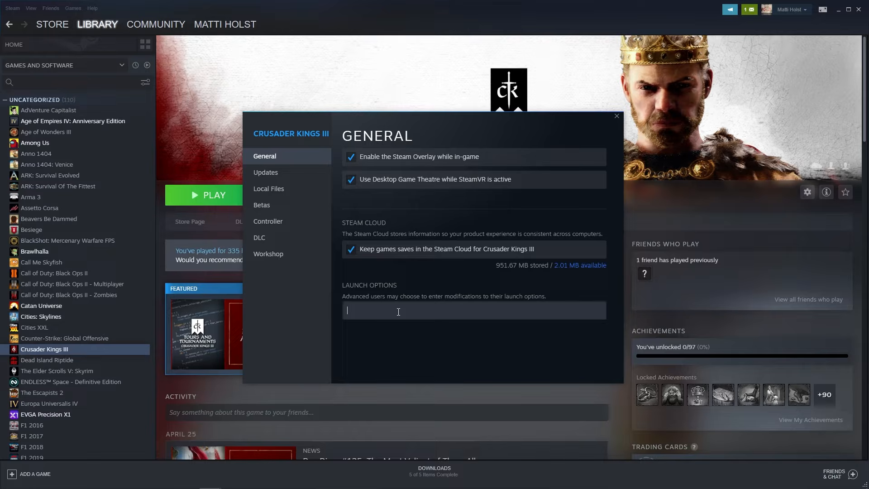
- Enter Crusader Kings III's Steam launch options field to set -mapeditor
{"action": "left_click", "coordinate": [398, 312]}
{"action": "left_click", "coordinate": [383, 305]}
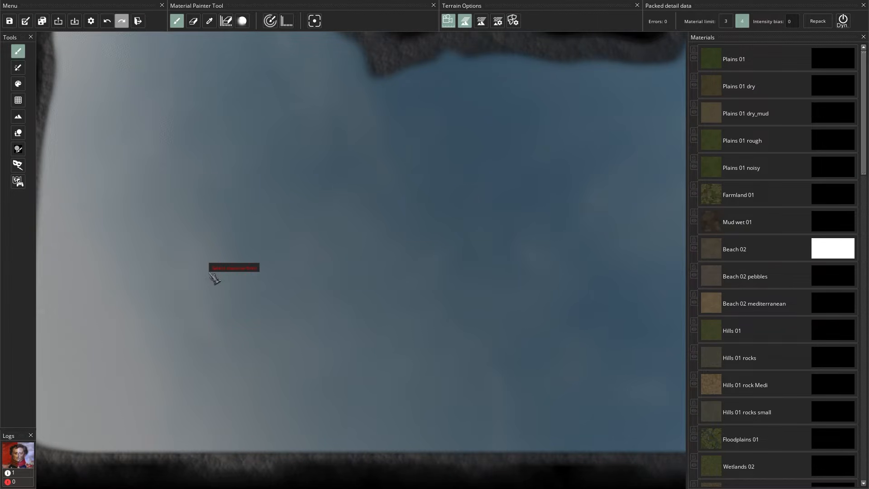
- Repack the heightmap at 33x33 tile size using the Heightmap Resolution tool
{"action": "left_click_drag", "start_coordinate": [228, 267], "coordinate": [485, 301]}
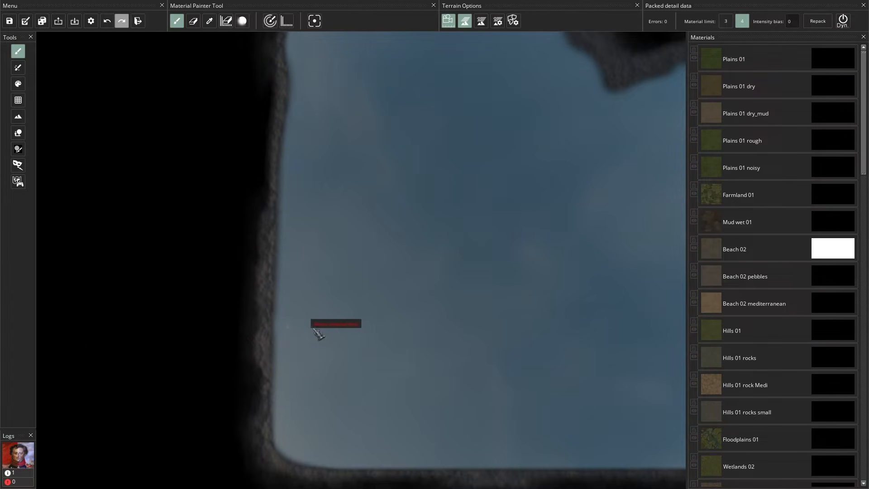
{"action": "left_click", "coordinate": [18, 100]}
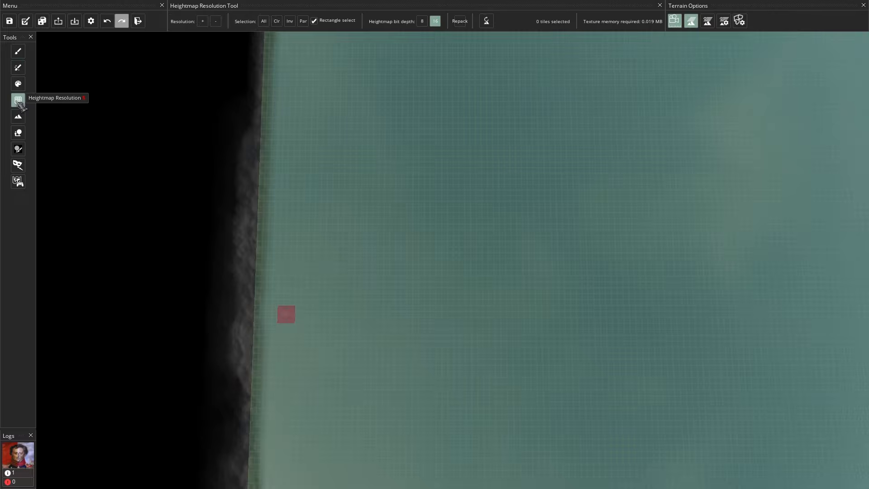
{"action": "left_click", "coordinate": [460, 21]}
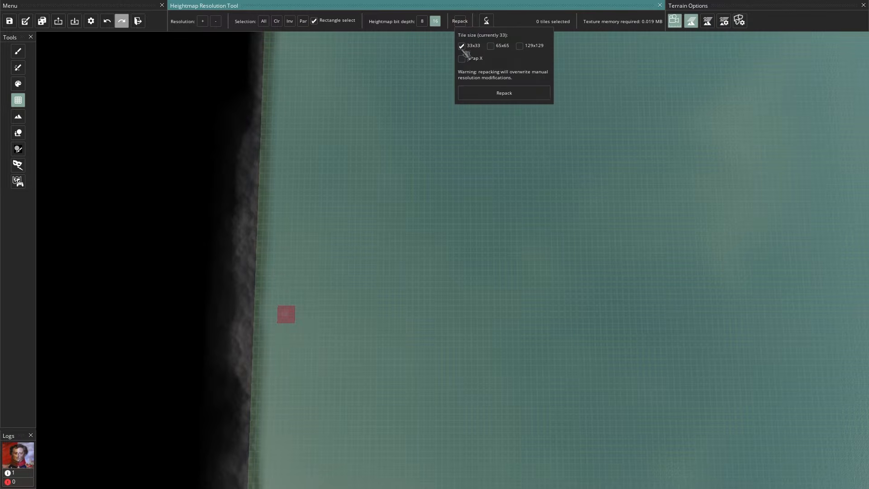
{"action": "left_click", "coordinate": [500, 94]}
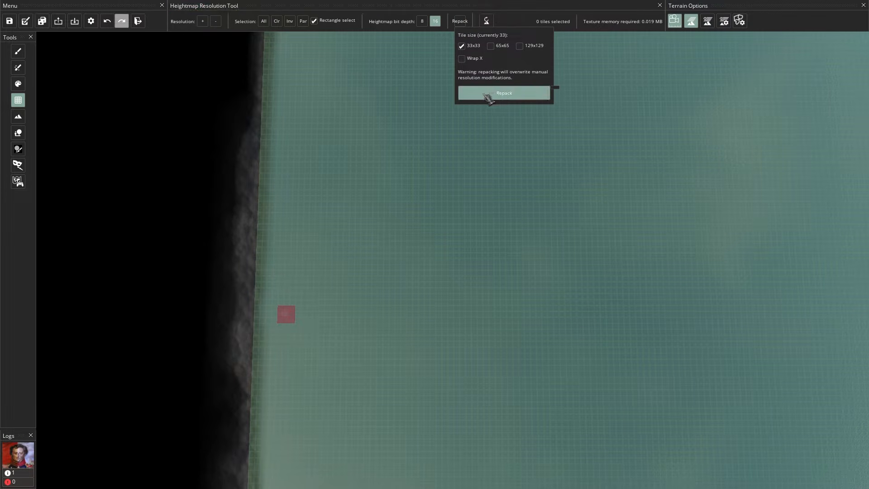
{"action": "scroll", "coordinate": [272, 285], "scroll_direction": "down", "scroll_amount": 5}
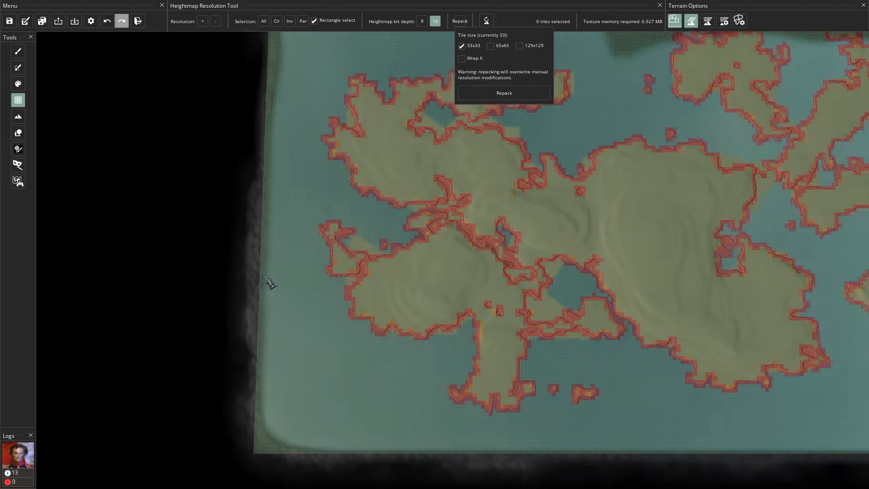
- Switch to the Material Brush, zoom in, and follow the coastline up to the water-filled crater
{"action": "left_click", "coordinate": [19, 54]}
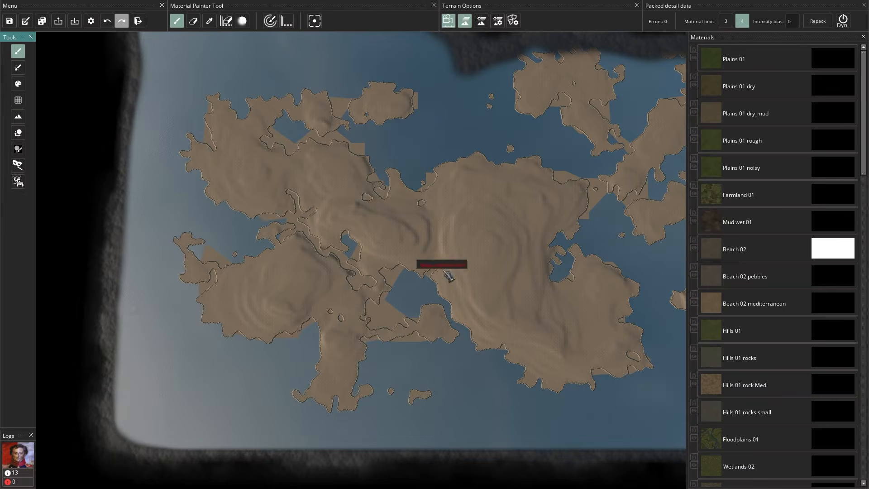
{"action": "scroll", "coordinate": [290, 213], "scroll_direction": "up", "scroll_amount": 5}
{"action": "scroll", "coordinate": [464, 295], "scroll_direction": "up", "scroll_amount": 5}
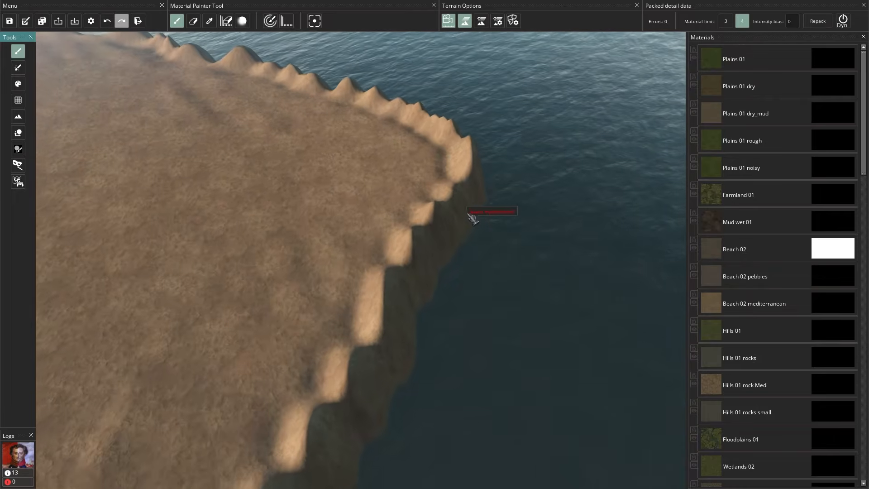
{"action": "left_click_drag", "start_coordinate": [549, 290], "coordinate": [575, 54]}
{"action": "left_click_drag", "start_coordinate": [543, 352], "coordinate": [385, 94]}
{"action": "left_click_drag", "start_coordinate": [407, 357], "coordinate": [587, 307]}
{"action": "left_click_drag", "start_coordinate": [206, 144], "coordinate": [416, 188]}
- Pan along the coast to inspect the map's western edge and the eastern islands
{"action": "scroll", "coordinate": [421, 192], "scroll_direction": "down", "scroll_amount": 10}
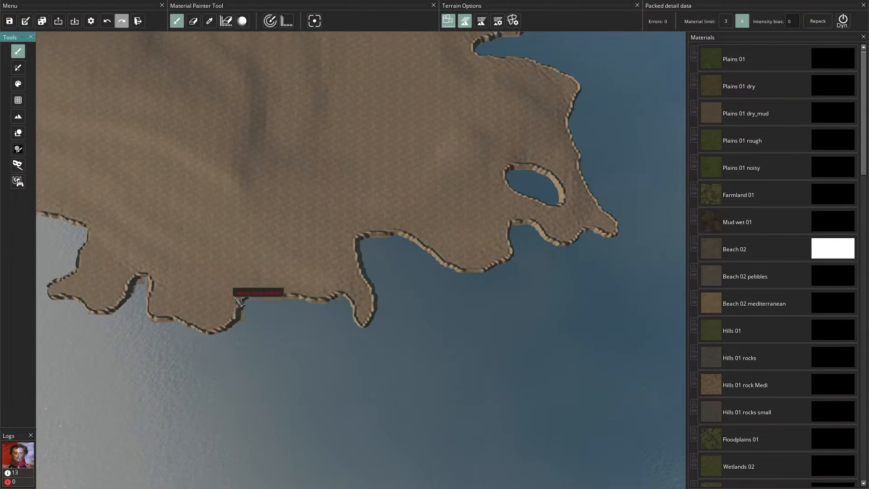
{"action": "left_click_drag", "start_coordinate": [246, 302], "coordinate": [575, 296]}
{"action": "scroll", "coordinate": [337, 255], "scroll_direction": "down", "scroll_amount": 4}
{"action": "scroll", "coordinate": [231, 177], "scroll_direction": "down", "scroll_amount": 3}
{"action": "left_click_drag", "start_coordinate": [231, 178], "coordinate": [448, 286]}
{"action": "left_click_drag", "start_coordinate": [272, 155], "coordinate": [440, 205]}
{"action": "left_click_drag", "start_coordinate": [414, 232], "coordinate": [370, 412]}
{"action": "left_click_drag", "start_coordinate": [530, 337], "coordinate": [183, 249]}
{"action": "left_click_drag", "start_coordinate": [571, 308], "coordinate": [395, 318]}
{"action": "scroll", "coordinate": [396, 318], "scroll_direction": "up", "scroll_amount": 4}
{"action": "scroll", "coordinate": [389, 316], "scroll_direction": "down", "scroll_amount": 4}
{"action": "scroll", "coordinate": [382, 313], "scroll_direction": "down", "scroll_amount": 5}
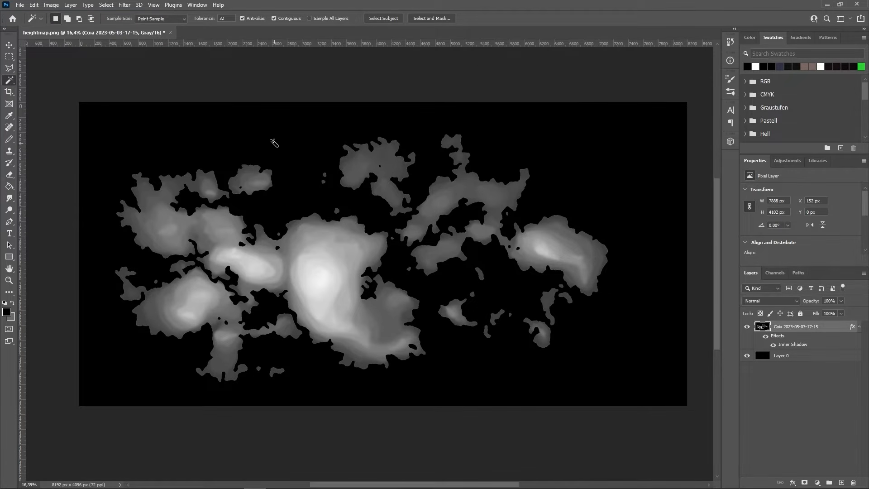
- Use the colour-based selection tool to remove the black sea area from the placed map layer
{"action": "right_click", "coordinate": [11, 81]}
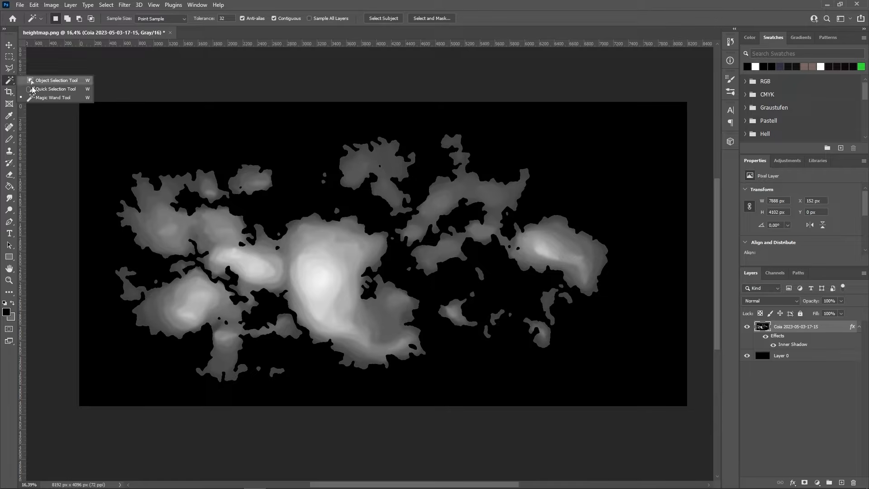
{"action": "left_click", "coordinate": [56, 98]}
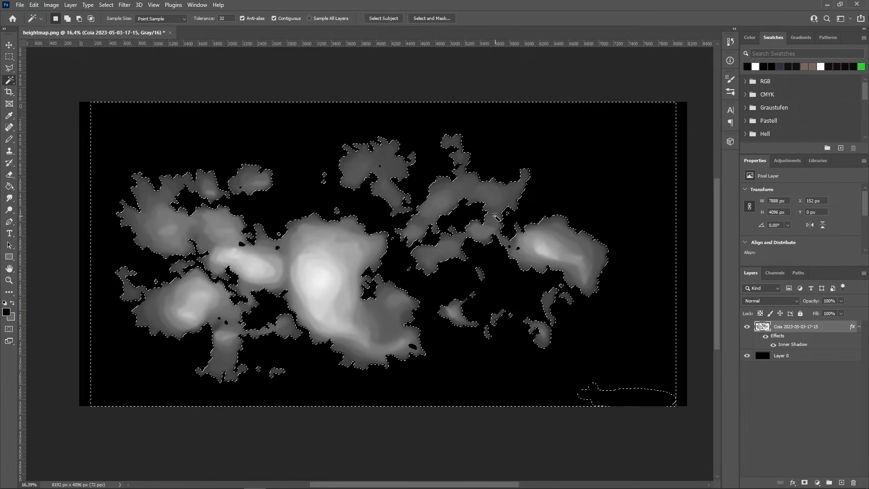
{"action": "key", "text": "ctrl+d"}
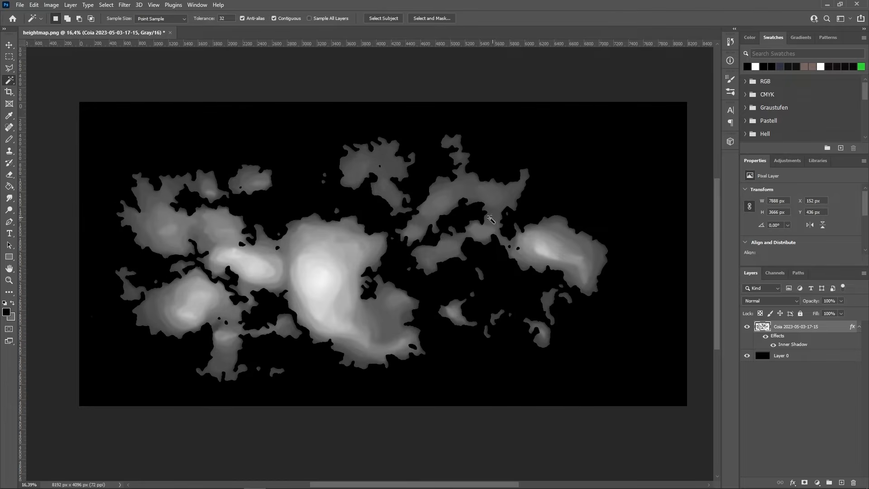
{"action": "scroll", "coordinate": [421, 283], "scroll_direction": "up", "scroll_amount": 6}
{"action": "scroll", "coordinate": [469, 344], "scroll_direction": "down", "scroll_amount": 6}
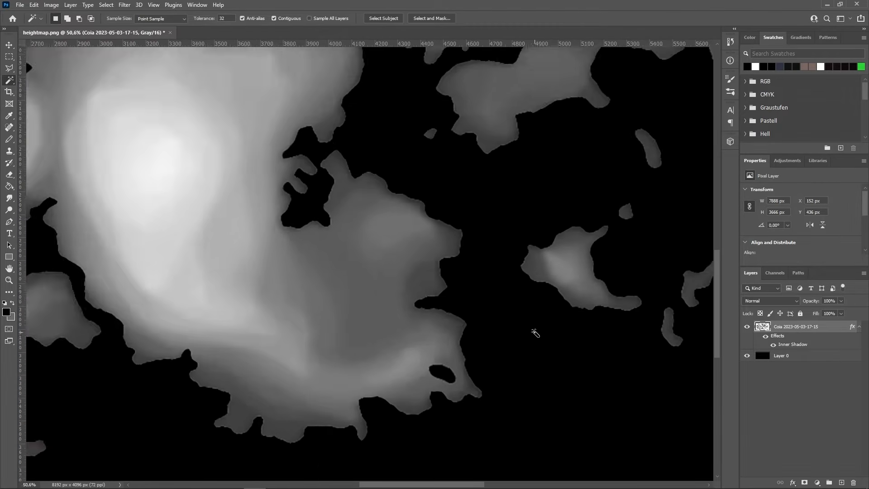
{"action": "scroll", "coordinate": [250, 335], "scroll_direction": "down", "scroll_amount": 2}
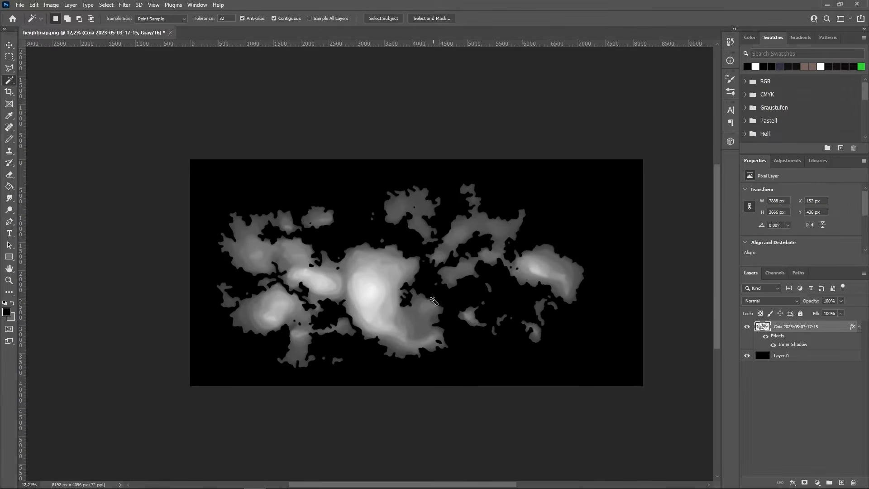
{"action": "scroll", "coordinate": [434, 301], "scroll_direction": "up", "scroll_amount": 1}
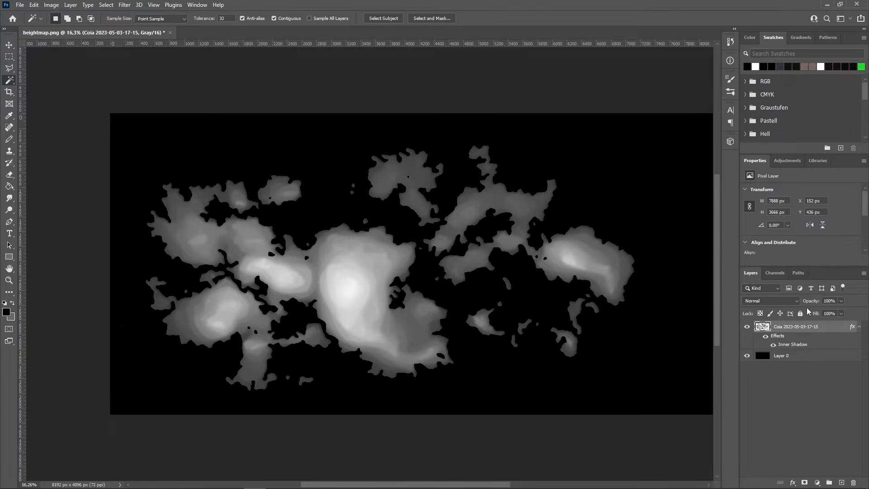
- Darken the heightmap with a Brightness/Contrast adjustment at brightness -90
{"action": "left_click", "coordinate": [787, 161]}
{"action": "left_click", "coordinate": [765, 181]}
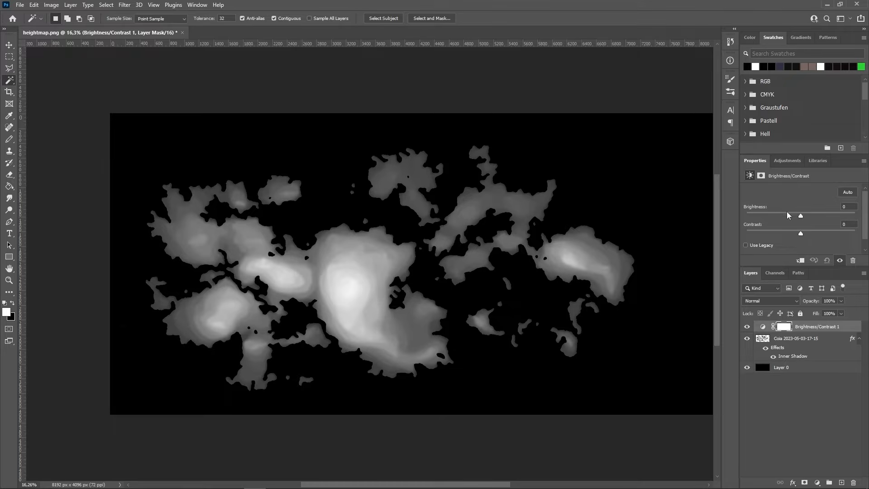
{"action": "left_click_drag", "start_coordinate": [778, 215], "coordinate": [763, 216]}
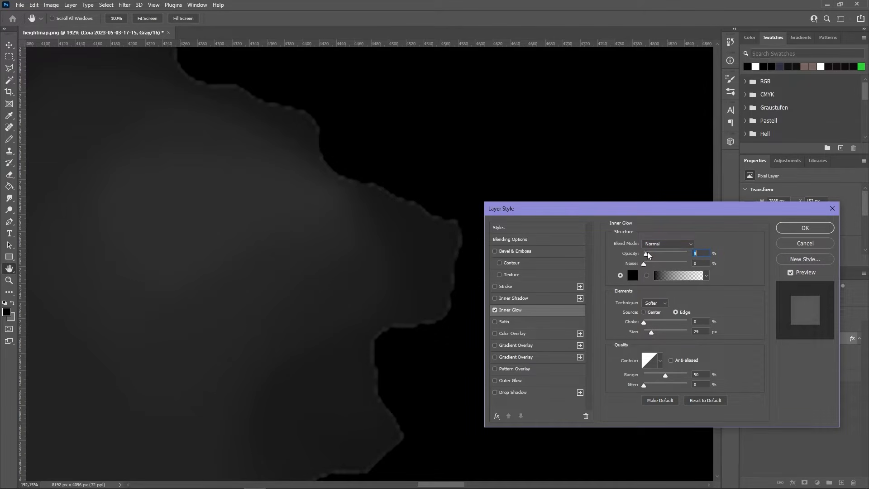
{"action": "type", "text": "2237"}
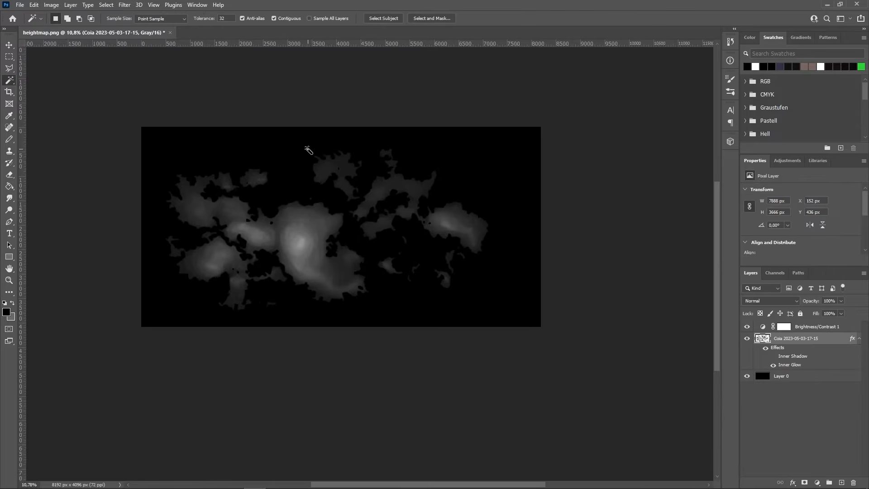
- Save a copy of the document over heightmap.png in map_data
{"action": "left_click", "coordinate": [18, 5]}
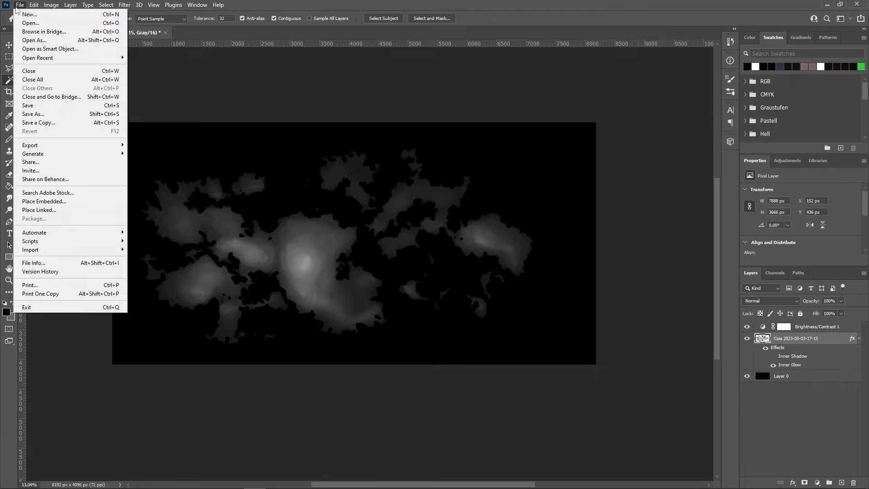
{"action": "left_click", "coordinate": [41, 123]}
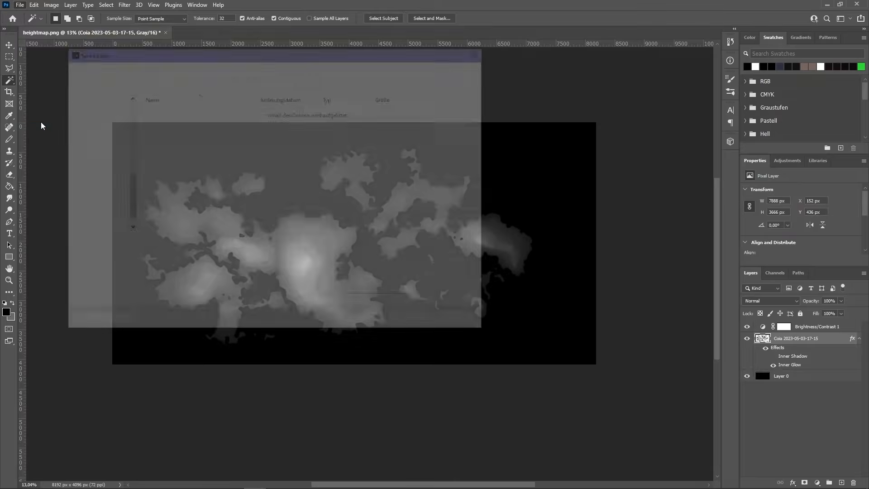
{"action": "left_click", "coordinate": [180, 123]}
{"action": "left_click", "coordinate": [408, 320]}
- Confirm replacing heightmap.png, then zoom and pan over the new terrain's coasts and inland lakes
{"action": "left_click", "coordinate": [454, 250]}
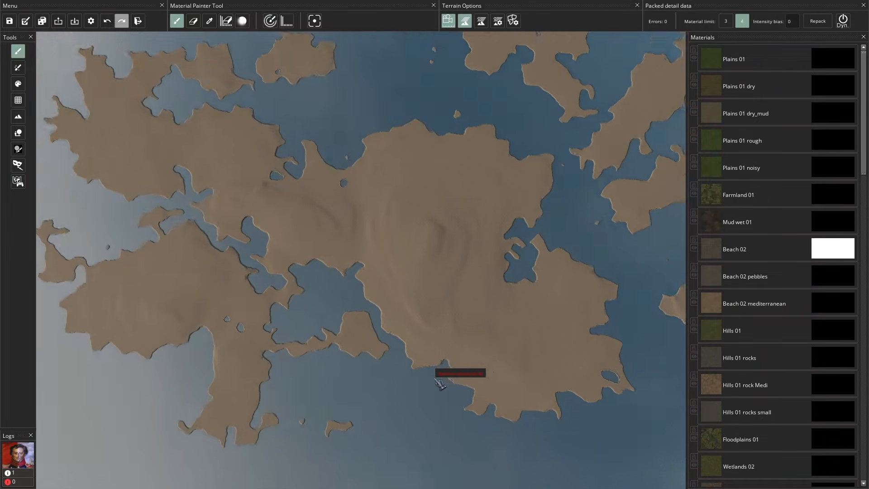
{"action": "scroll", "coordinate": [441, 382], "scroll_direction": "up", "scroll_amount": 10}
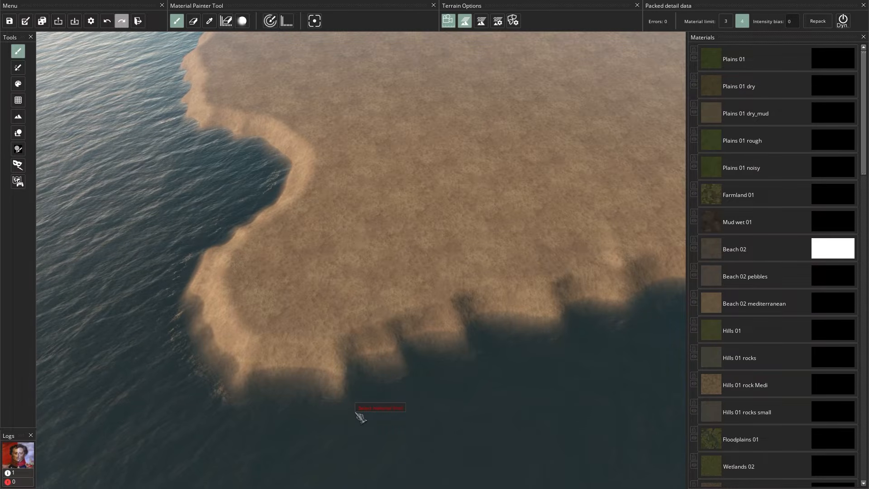
{"action": "scroll", "coordinate": [398, 422], "scroll_direction": "down", "scroll_amount": 10}
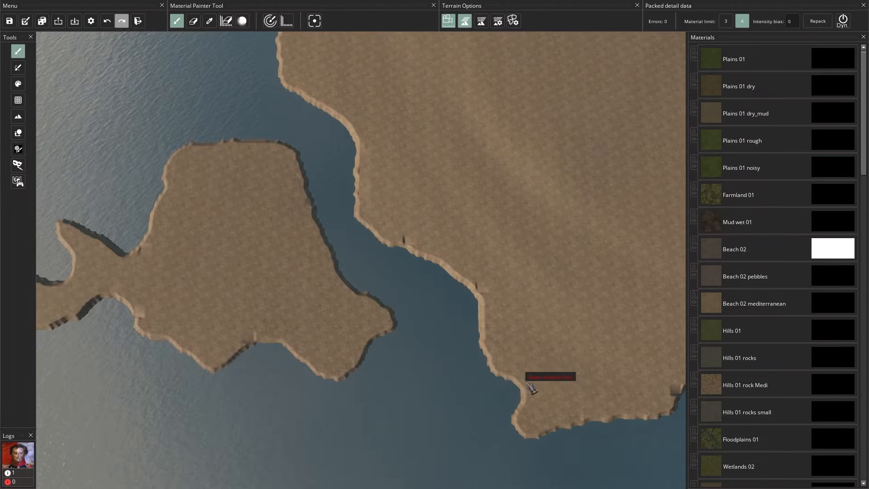
{"action": "scroll", "coordinate": [365, 334], "scroll_direction": "up", "scroll_amount": 7}
{"action": "scroll", "coordinate": [335, 342], "scroll_direction": "down", "scroll_amount": 10}
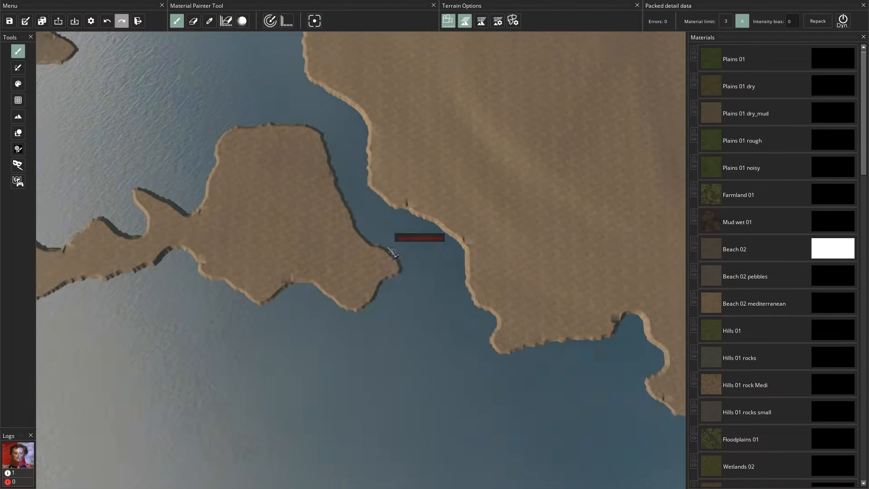
{"action": "left_click_drag", "start_coordinate": [395, 245], "coordinate": [237, 436]}
{"action": "scroll", "coordinate": [408, 326], "scroll_direction": "up", "scroll_amount": 10}
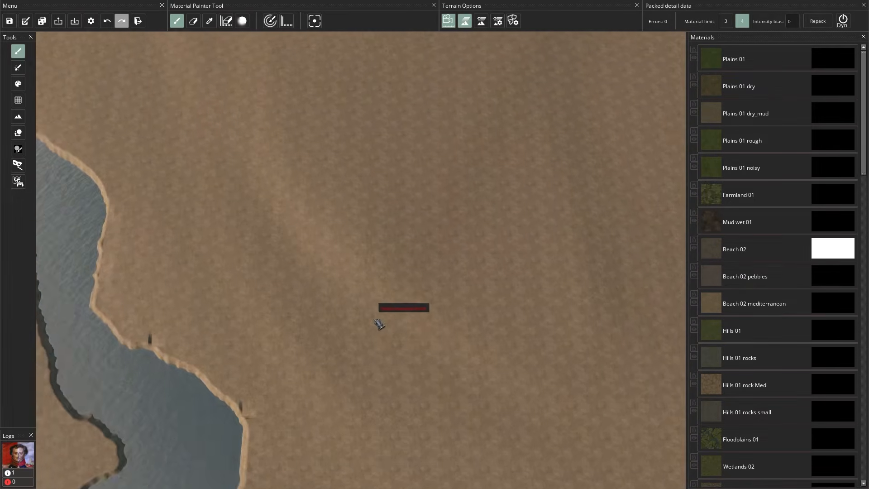
{"action": "scroll", "coordinate": [363, 297], "scroll_direction": "down", "scroll_amount": 10}
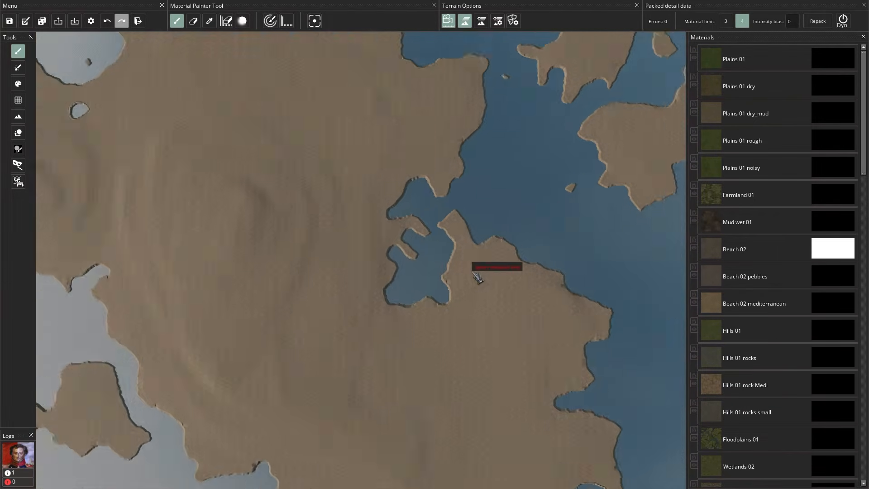
{"action": "scroll", "coordinate": [189, 285], "scroll_direction": "up", "scroll_amount": 10}
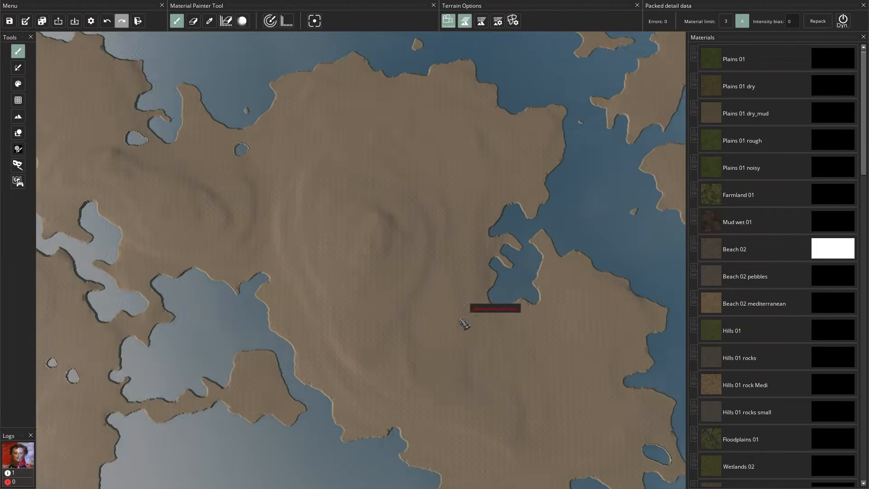
{"action": "scroll", "coordinate": [225, 223], "scroll_direction": "down", "scroll_amount": 10}
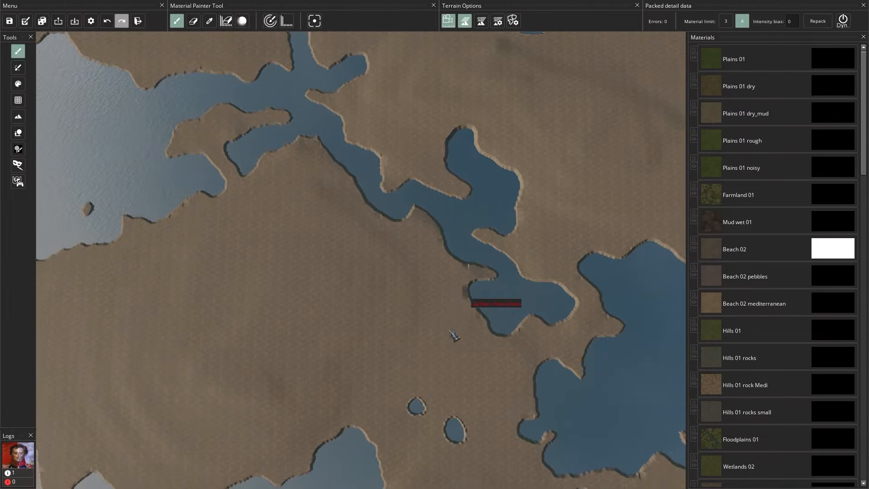
{"action": "scroll", "coordinate": [430, 351], "scroll_direction": "up", "scroll_amount": 5}
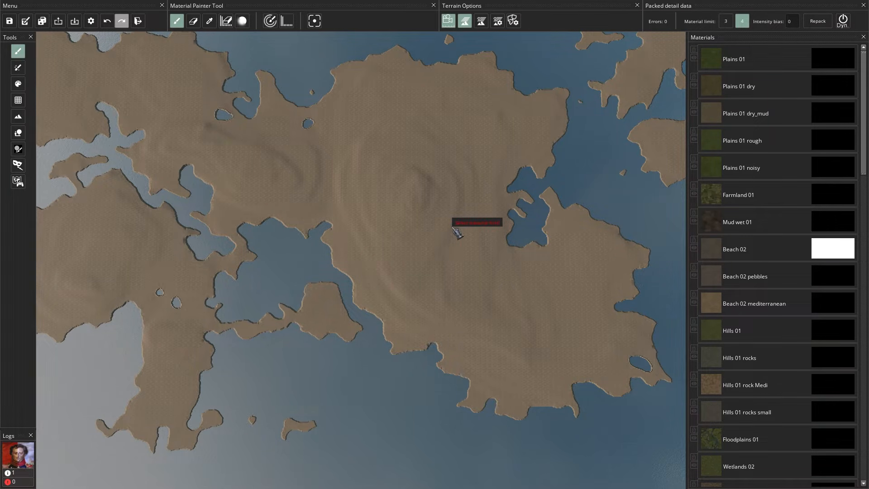
- Try the Plains 01 material, Heightmap tool and Map Object Painter, then open provinces.png in Photoshop
{"action": "left_click", "coordinate": [738, 59]}
{"action": "scroll", "coordinate": [455, 246], "scroll_direction": "up", "scroll_amount": 10}
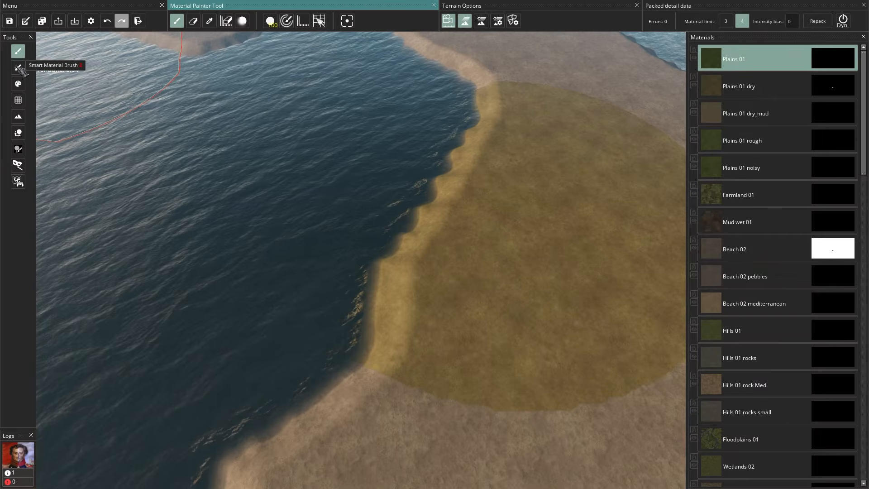
{"action": "left_click", "coordinate": [19, 116]}
{"action": "scroll", "coordinate": [409, 236], "scroll_direction": "down", "scroll_amount": 5}
{"action": "scroll", "coordinate": [430, 220], "scroll_direction": "down", "scroll_amount": 10}
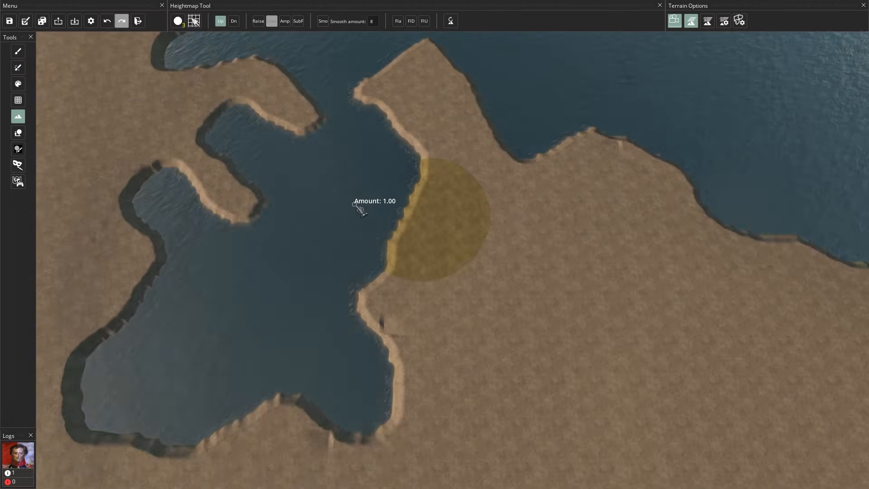
{"action": "scroll", "coordinate": [494, 221], "scroll_direction": "up", "scroll_amount": 10}
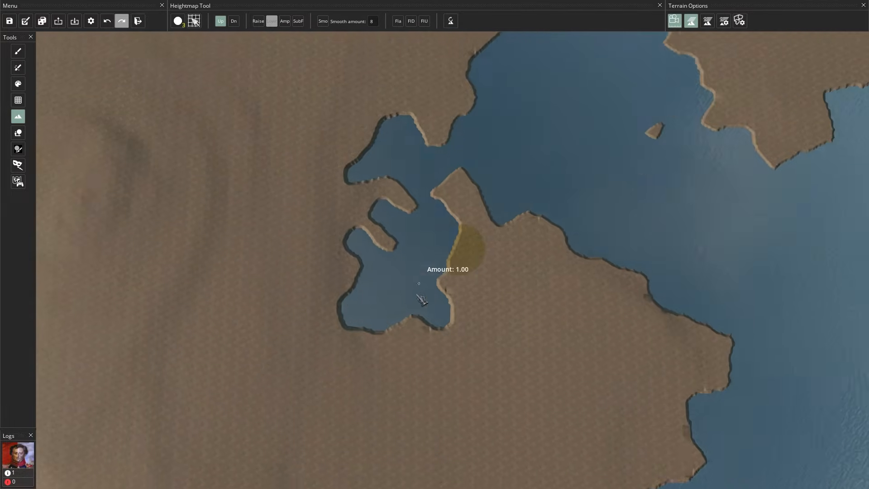
{"action": "left_click", "coordinate": [18, 149]}
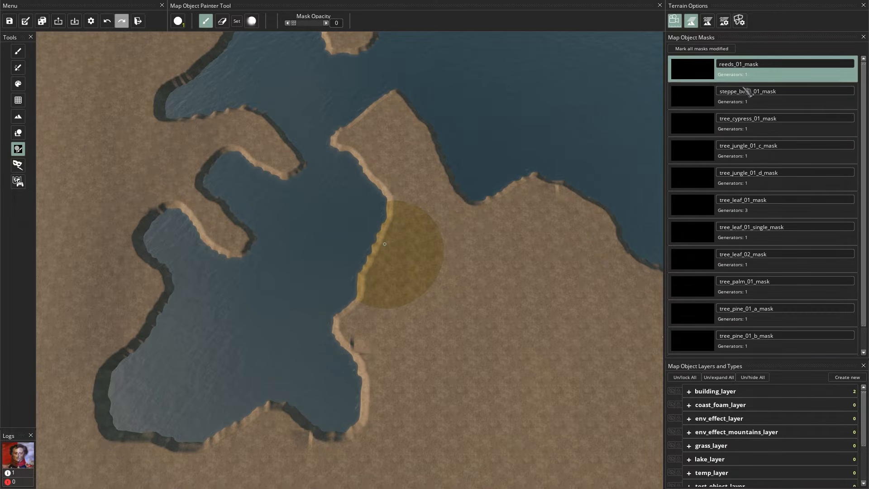
{"action": "scroll", "coordinate": [710, 294], "scroll_direction": "down", "scroll_amount": 1}
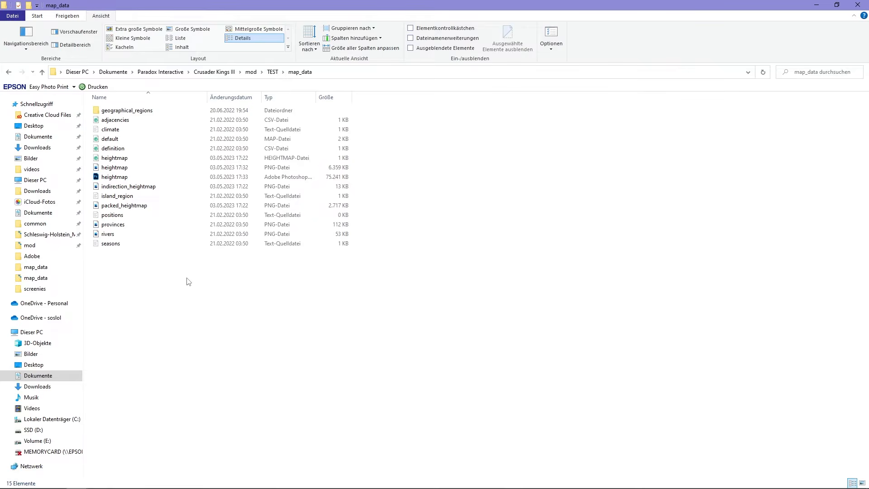
{"action": "double_click", "coordinate": [144, 226]}
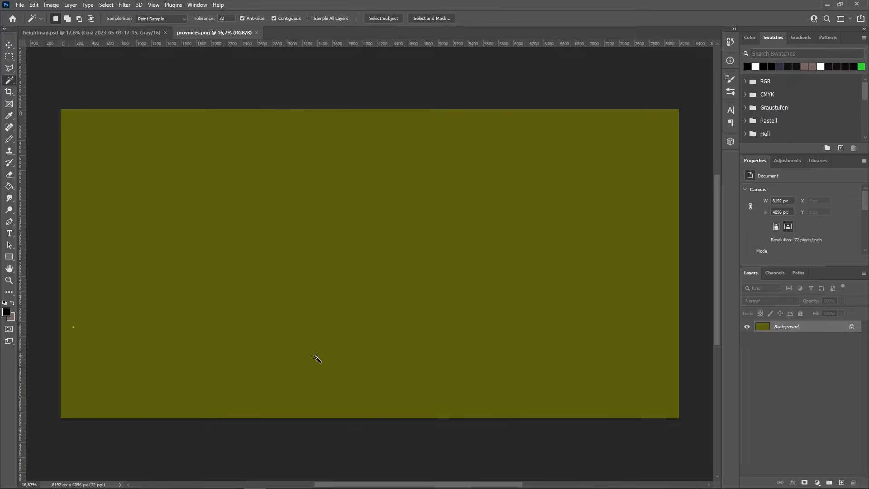
- Duplicate the heightmap's Coia land layer into provinces.png and switch to that document
{"action": "left_click", "coordinate": [77, 32]}
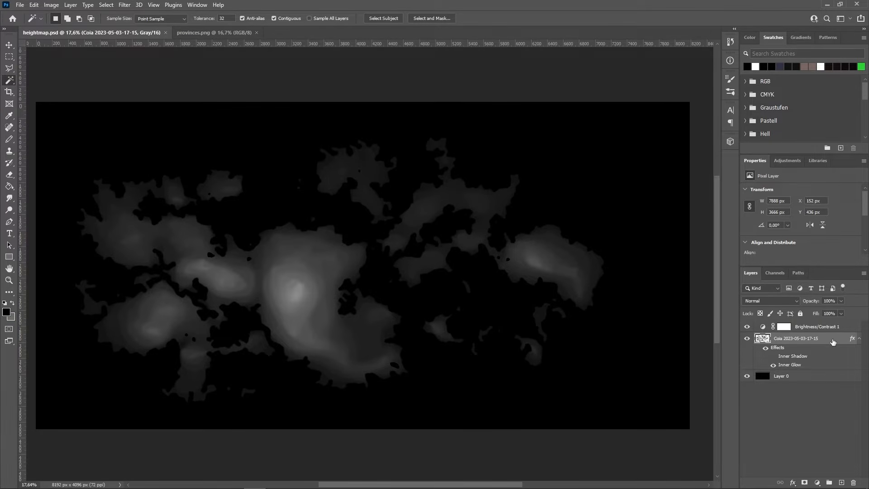
{"action": "right_click", "coordinate": [832, 341]}
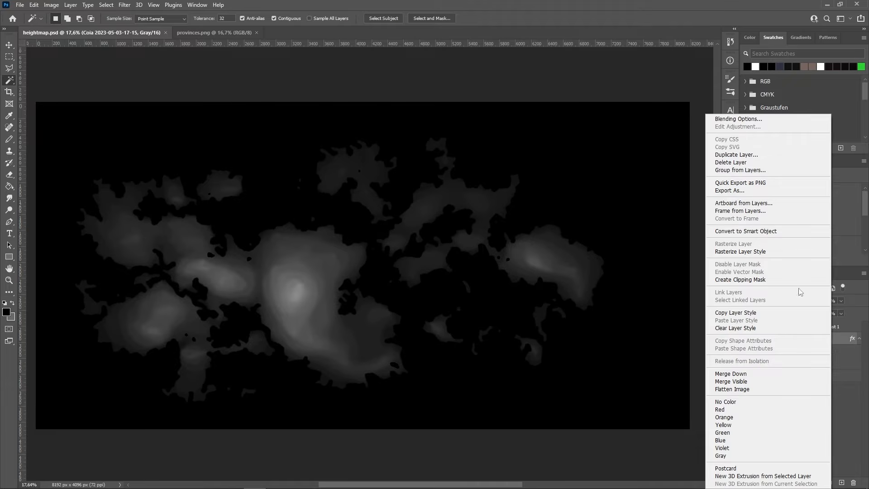
{"action": "left_click", "coordinate": [761, 156]}
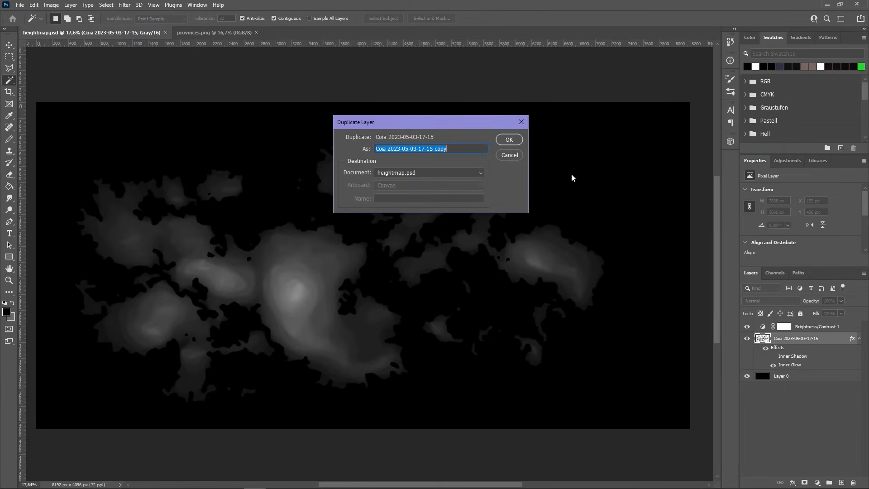
{"action": "left_click", "coordinate": [480, 174]}
{"action": "left_click", "coordinate": [441, 190]}
{"action": "left_click", "coordinate": [508, 140]}
{"action": "left_click", "coordinate": [209, 33]}
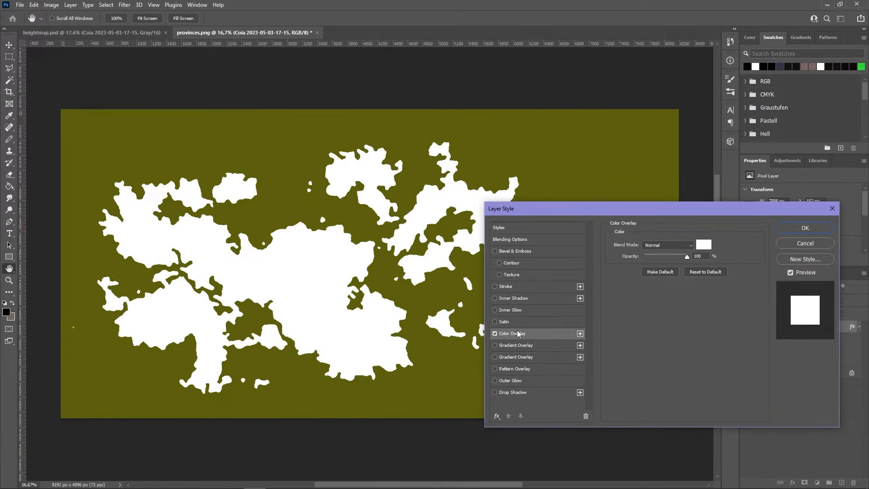
- Apply a white Color Overlay at 100% opacity to the copied land layer
{"action": "left_click_drag", "start_coordinate": [619, 209], "coordinate": [600, 203]}
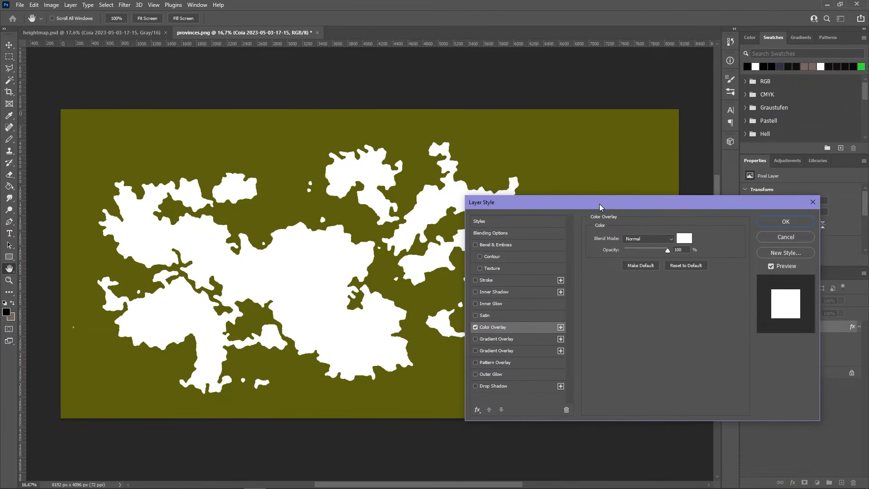
{"action": "left_click", "coordinate": [788, 220]}
{"action": "scroll", "coordinate": [336, 319], "scroll_direction": "up", "scroll_amount": 3}
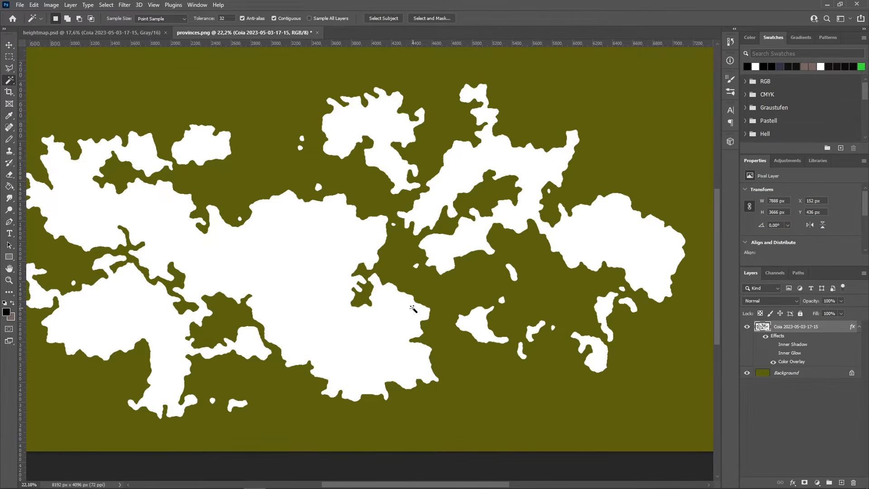
{"action": "scroll", "coordinate": [561, 82], "scroll_direction": "down", "scroll_amount": 1}
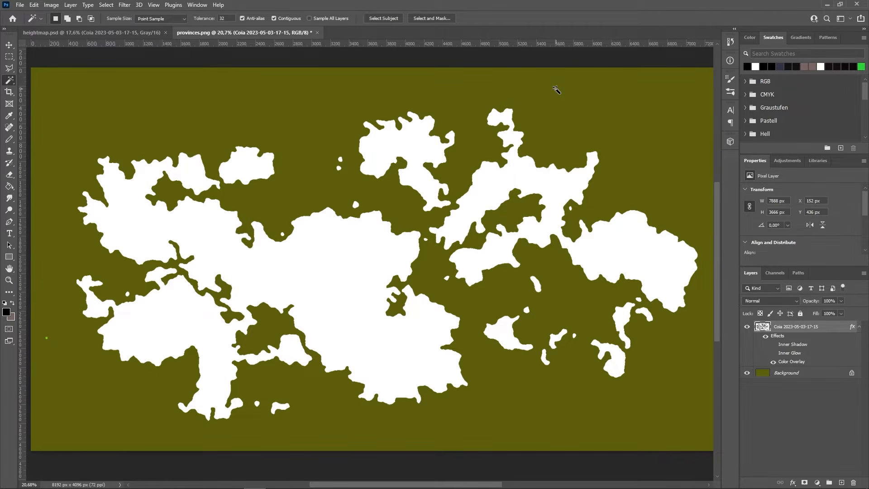
{"action": "scroll", "coordinate": [546, 201], "scroll_direction": "up", "scroll_amount": 10}
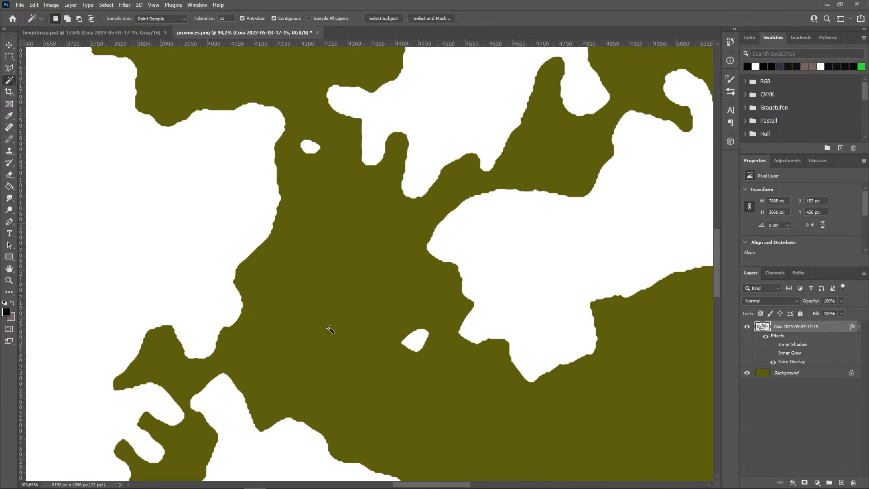
{"action": "scroll", "coordinate": [225, 341], "scroll_direction": "up", "scroll_amount": 10}
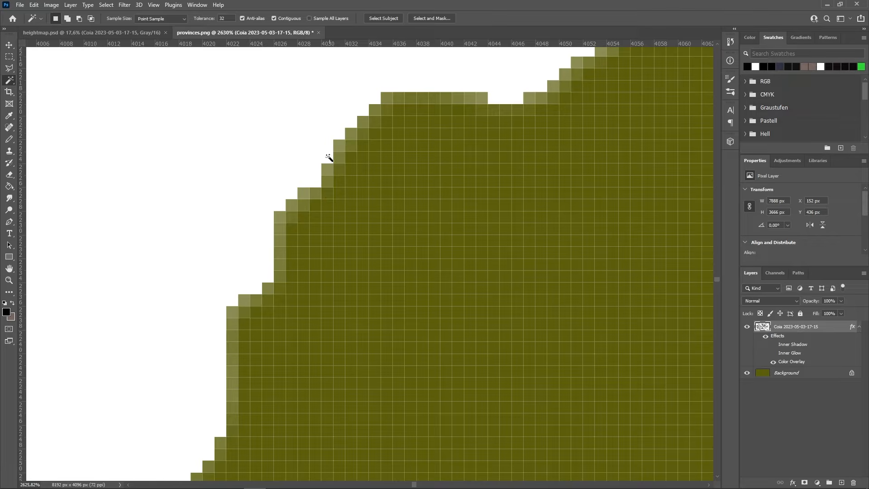
{"action": "scroll", "coordinate": [364, 272], "scroll_direction": "down", "scroll_amount": 10}
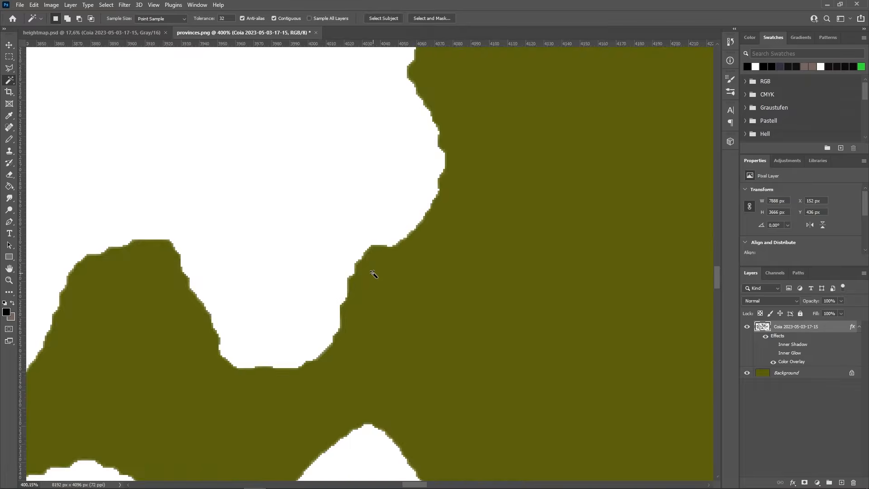
- Load the land selection into Quick Mask, apply Threshold at 255, and invert the mask
{"action": "left_click", "coordinate": [763, 327], "text": "ctrl"}
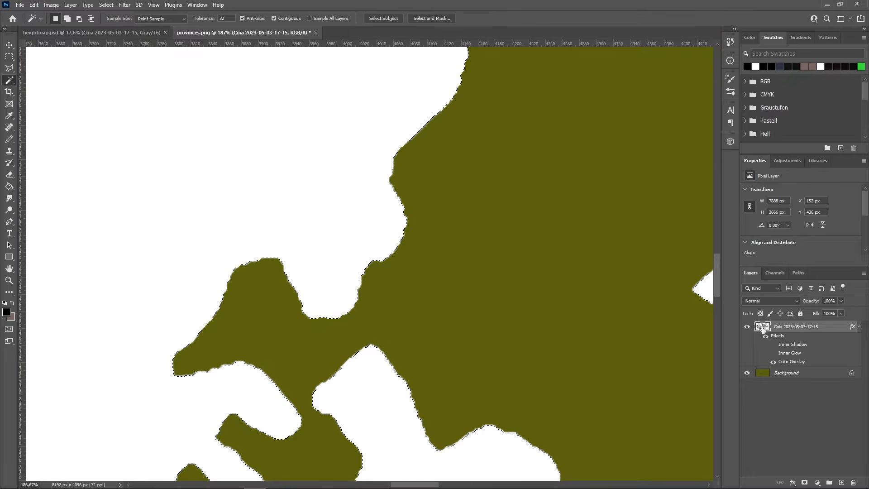
{"action": "left_click", "coordinate": [106, 5]}
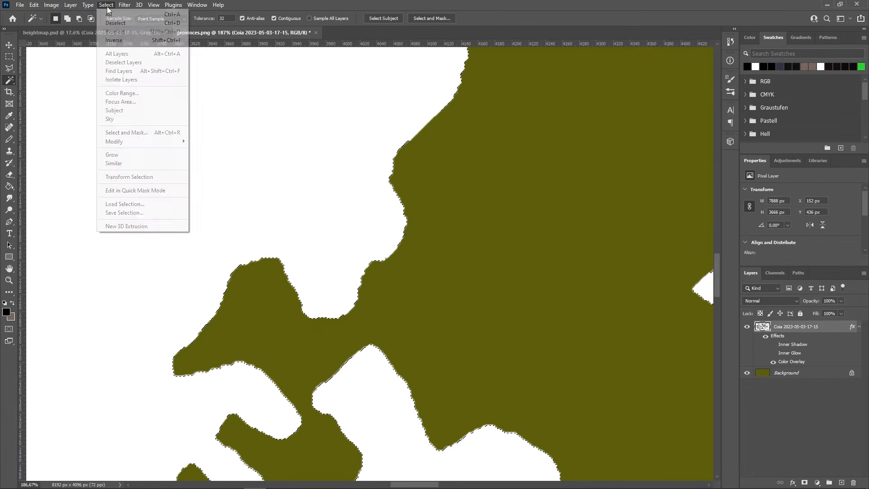
{"action": "left_click", "coordinate": [163, 190]}
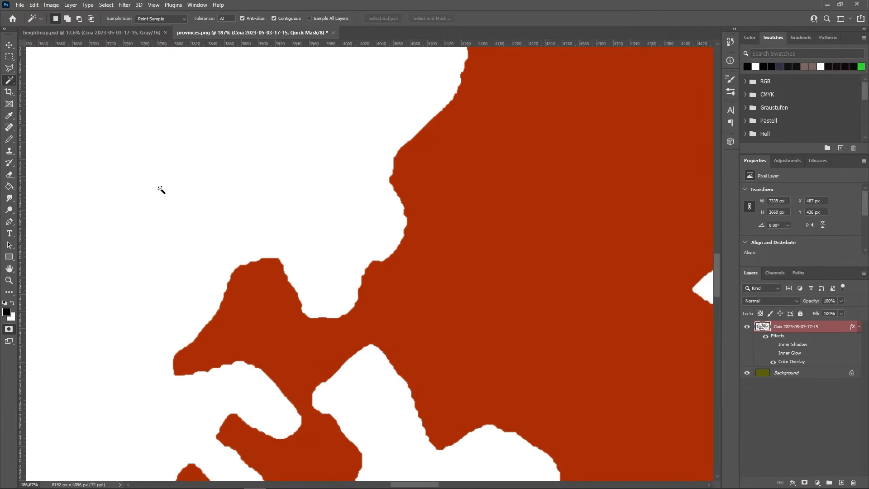
{"action": "left_click", "coordinate": [51, 6]}
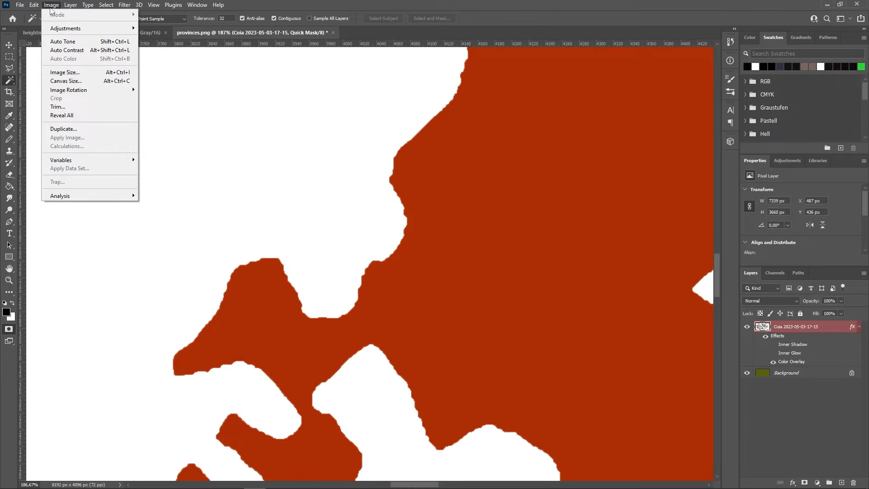
{"action": "mouse_move", "coordinate": [71, 35]}
{"action": "left_click", "coordinate": [190, 150]}
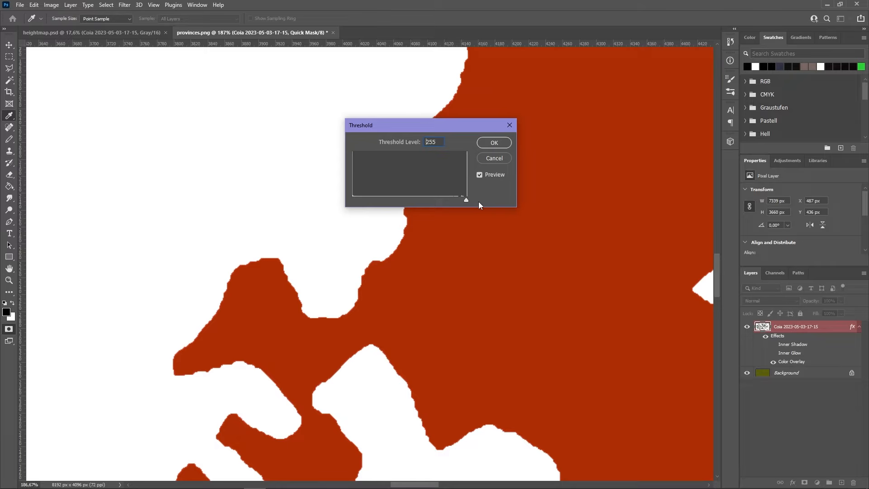
{"action": "left_click", "coordinate": [495, 142]}
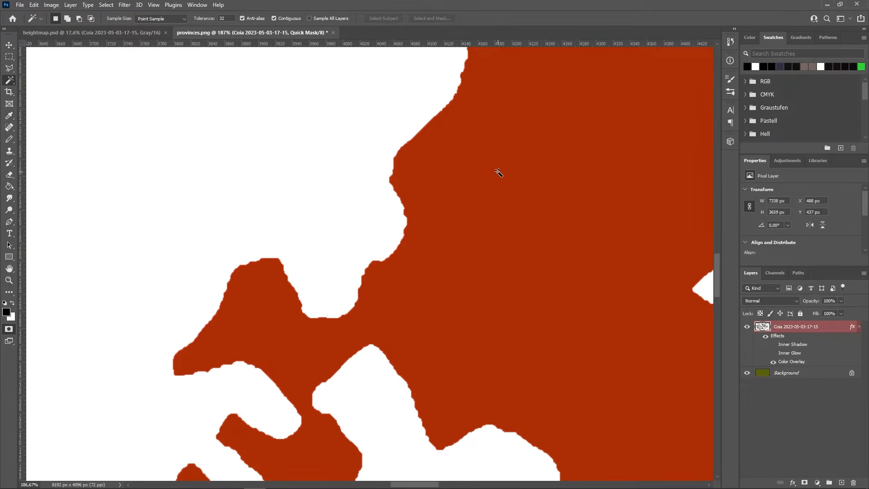
{"action": "key", "text": "ctrl+i"}
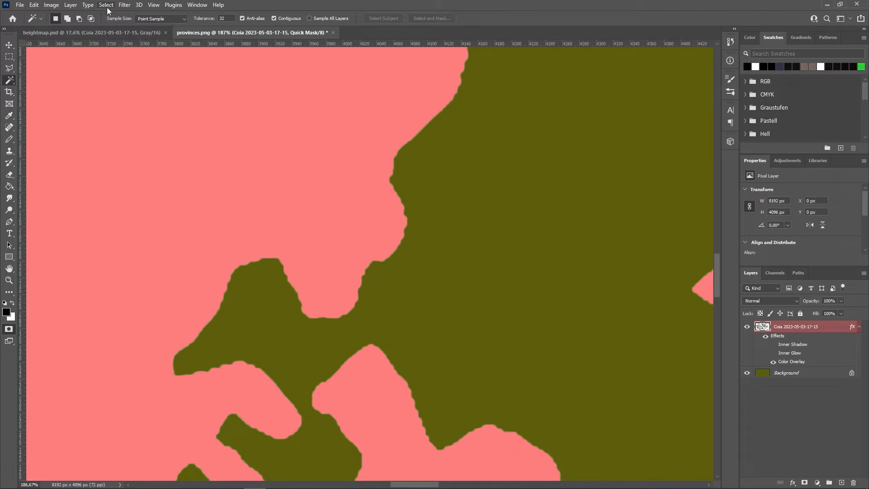
- Exit Quick Mask for a hard-edged selection, check the coastlines, and make Background active
{"action": "left_click", "coordinate": [107, 6]}
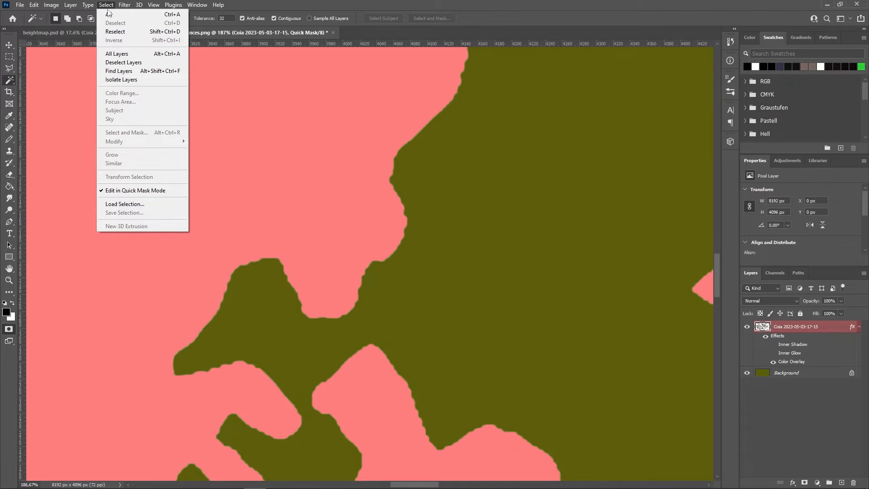
{"action": "left_click", "coordinate": [136, 190]}
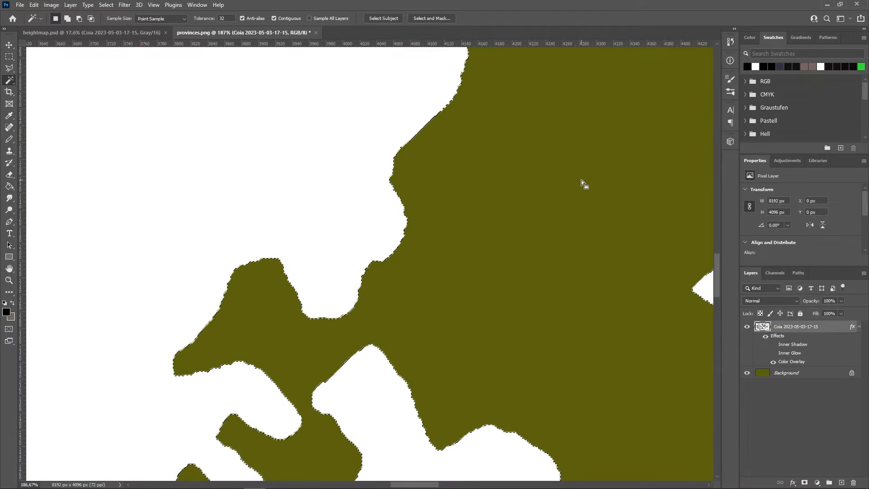
{"action": "scroll", "coordinate": [361, 282], "scroll_direction": "up", "scroll_amount": 6}
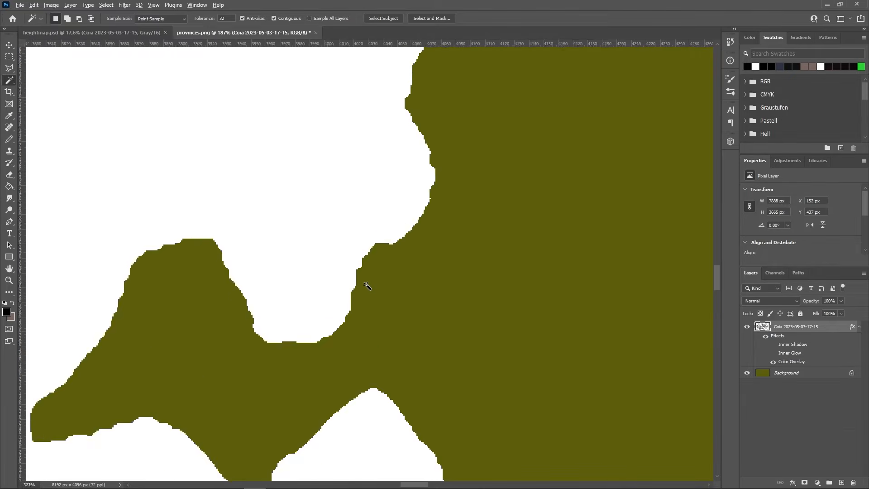
{"action": "scroll", "coordinate": [362, 280], "scroll_direction": "up", "scroll_amount": 7}
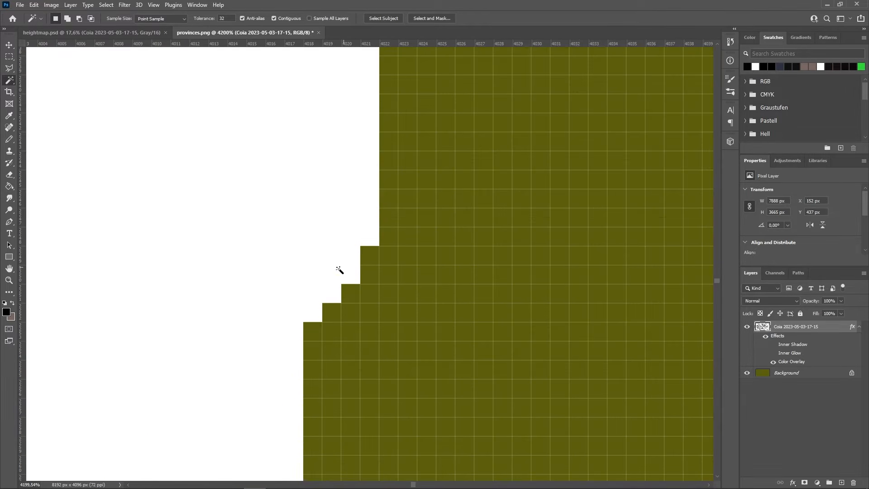
{"action": "scroll", "coordinate": [437, 225], "scroll_direction": "down", "scroll_amount": 15}
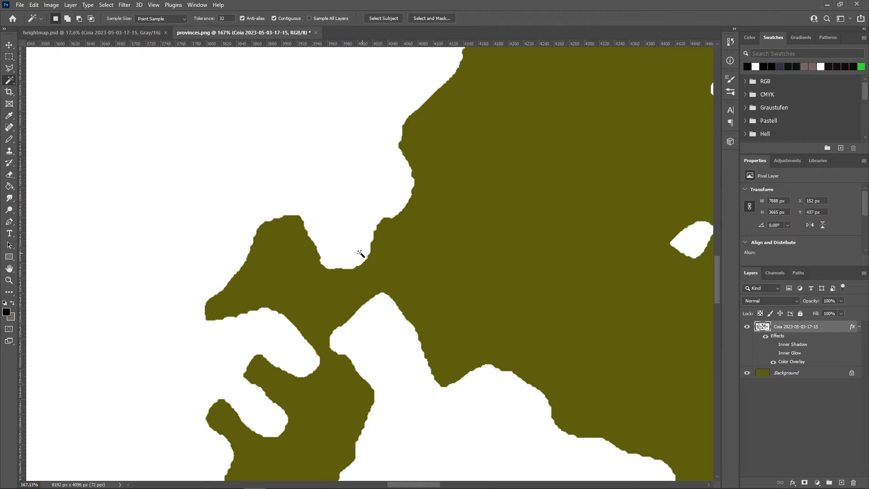
{"action": "scroll", "coordinate": [321, 236], "scroll_direction": "down", "scroll_amount": 6}
{"action": "scroll", "coordinate": [335, 252], "scroll_direction": "up", "scroll_amount": 3}
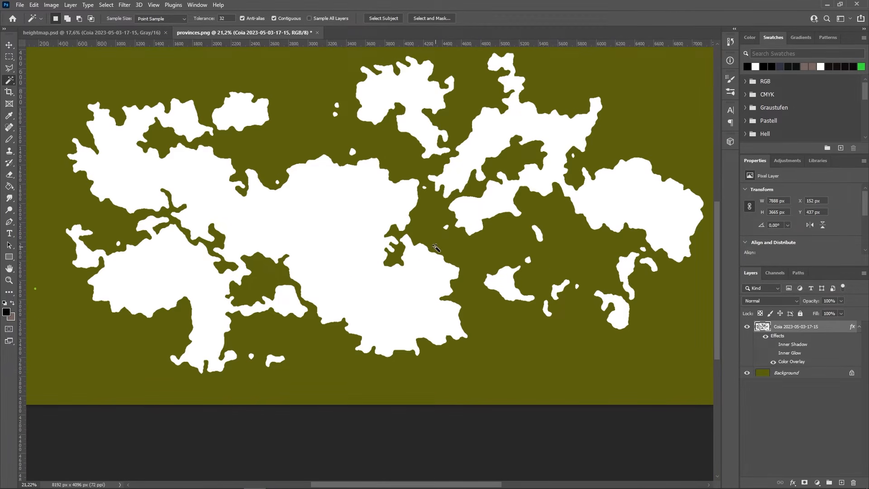
{"action": "scroll", "coordinate": [434, 248], "scroll_direction": "up", "scroll_amount": 12}
{"action": "left_click", "coordinate": [796, 373]}
- Convert the Background into an editable Layer 0
{"action": "right_click", "coordinate": [791, 377]}
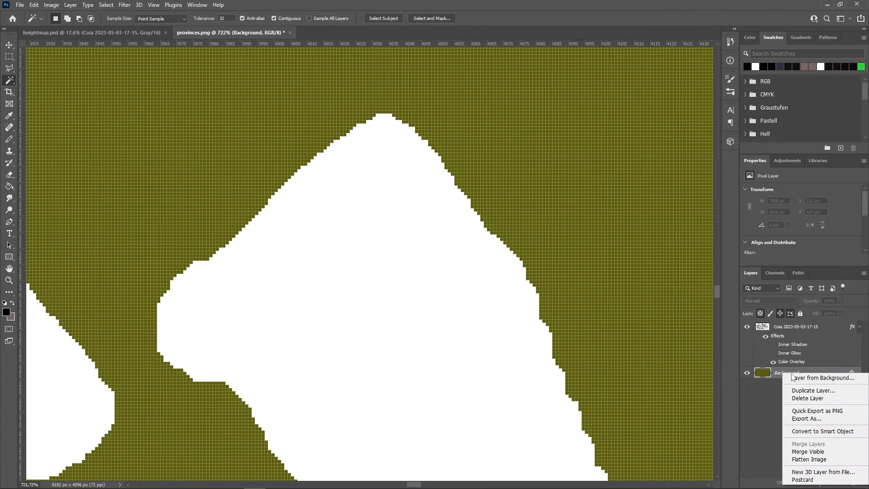
{"action": "left_click", "coordinate": [801, 376]}
{"action": "left_click", "coordinate": [503, 149]}
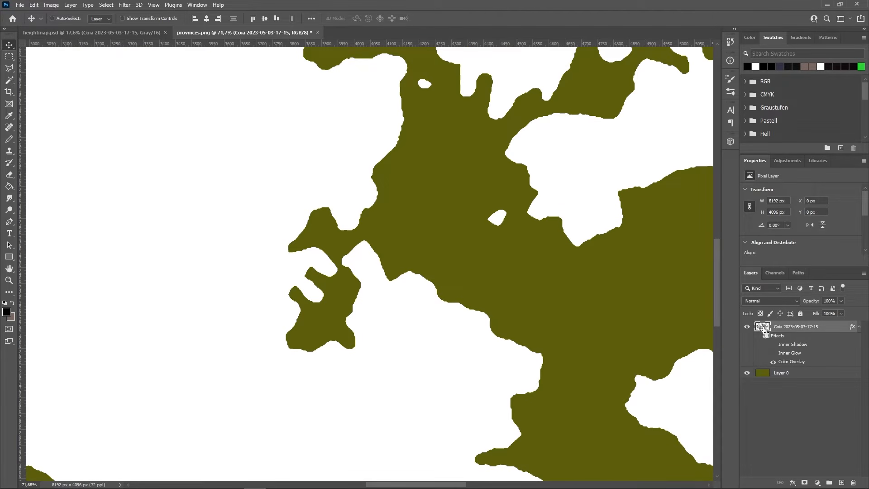
- Delete the land shape from Layer 0 and move Layer 0 above the land layer
{"action": "left_click", "coordinate": [763, 327], "text": "ctrl"}
{"action": "left_click", "coordinate": [795, 374]}
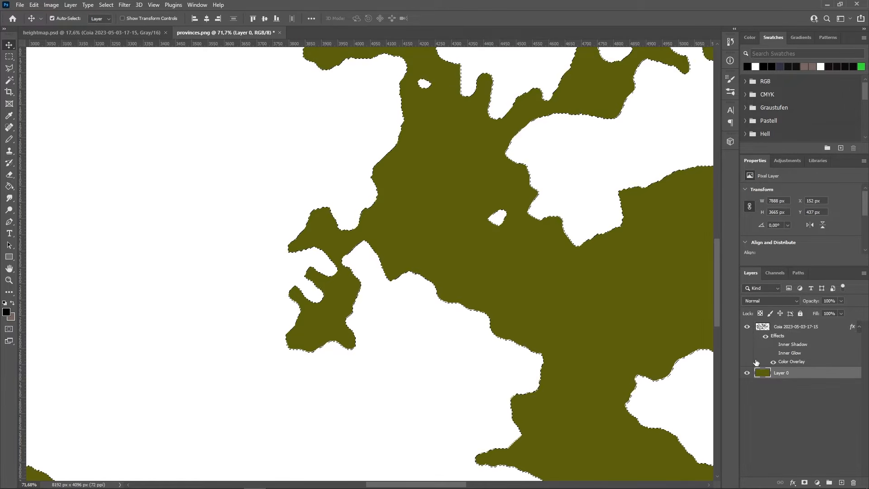
{"action": "key", "text": "Delete"}
{"action": "key", "text": "ctrl+d"}
{"action": "left_click_drag", "start_coordinate": [800, 373], "coordinate": [808, 327]}
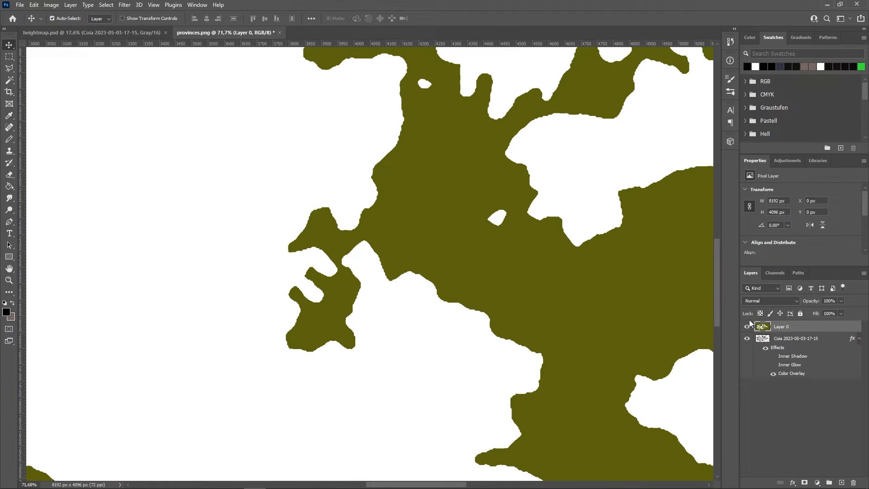
{"action": "scroll", "coordinate": [485, 291], "scroll_direction": "up", "scroll_amount": 6}
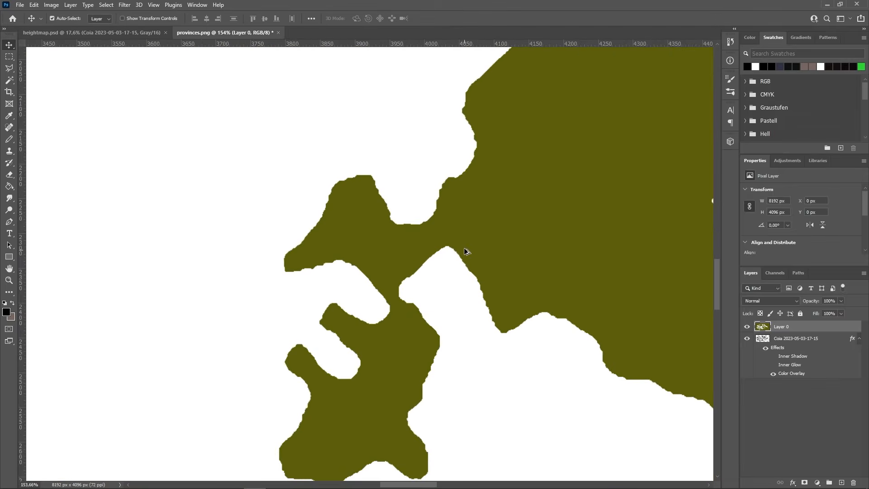
{"action": "scroll", "coordinate": [409, 262], "scroll_direction": "up", "scroll_amount": 5}
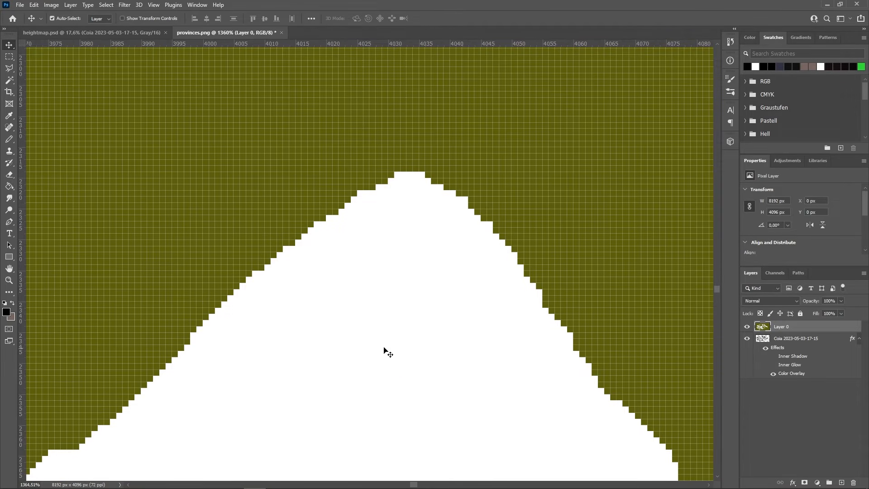
{"action": "scroll", "coordinate": [393, 249], "scroll_direction": "down", "scroll_amount": 2}
{"action": "scroll", "coordinate": [433, 359], "scroll_direction": "up", "scroll_amount": 2}
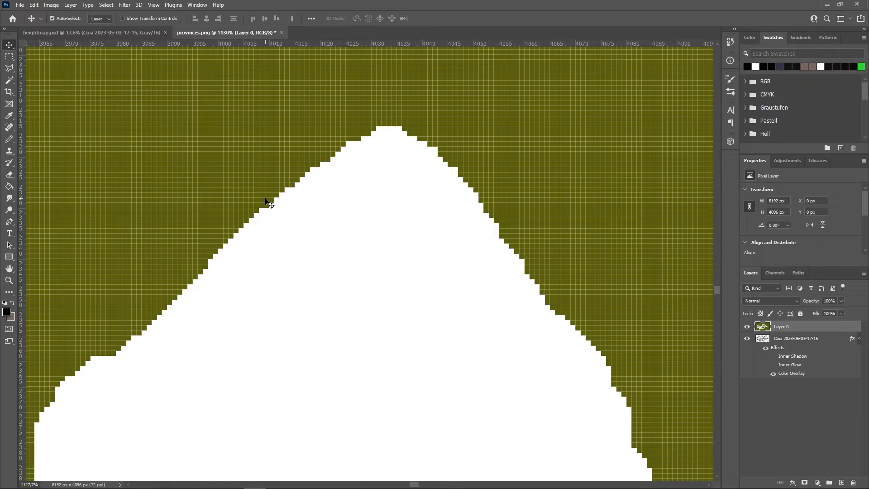
- Set the foreground colour to red #c93636
{"action": "left_click", "coordinate": [7, 312]}
{"action": "left_click", "coordinate": [606, 139]}
{"action": "left_click_drag", "start_coordinate": [606, 139], "coordinate": [609, 143]}
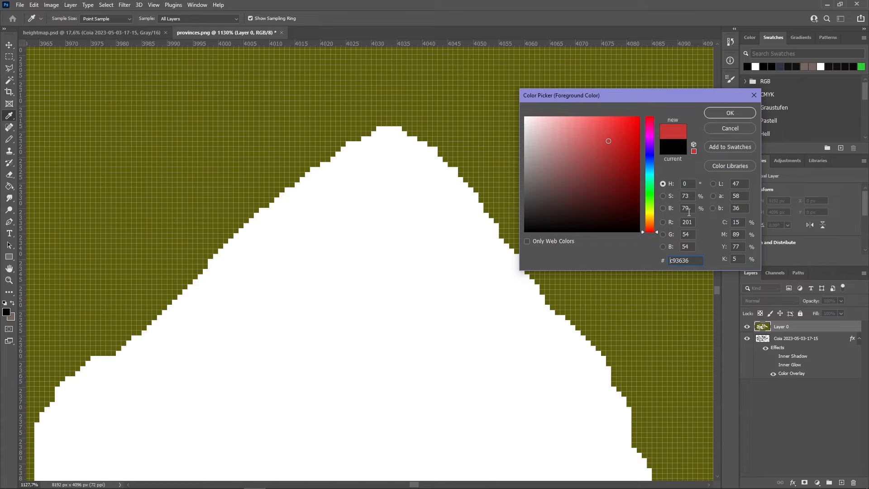
{"action": "left_click", "coordinate": [730, 113]}
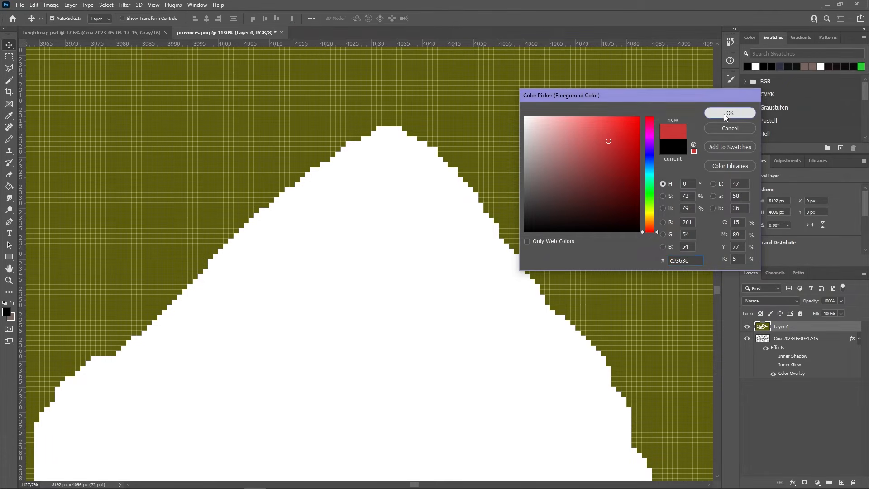
- Add Layer 1 beneath Layer 0 and paint the white peak's tip red
{"action": "left_click", "coordinate": [842, 483]}
{"action": "left_click_drag", "start_coordinate": [809, 331], "coordinate": [811, 346]}
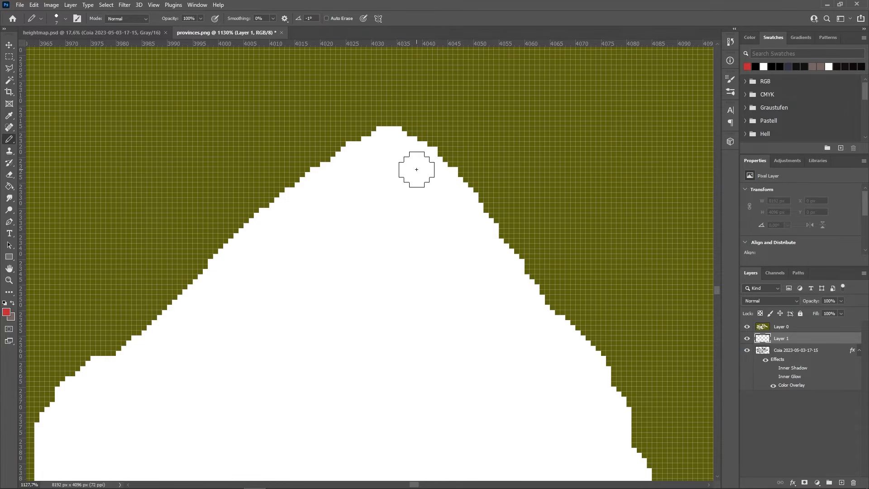
{"action": "mouse_move", "coordinate": [410, 145]}
{"action": "left_mouse_down"}
{"action": "mouse_move", "coordinate": [389, 144]}
{"action": "mouse_move", "coordinate": [322, 169]}
{"action": "mouse_move", "coordinate": [315, 196]}
{"action": "mouse_move", "coordinate": [340, 188]}
{"action": "mouse_move", "coordinate": [448, 194]}
{"action": "mouse_move", "coordinate": [462, 184]}
{"action": "left_mouse_up"}
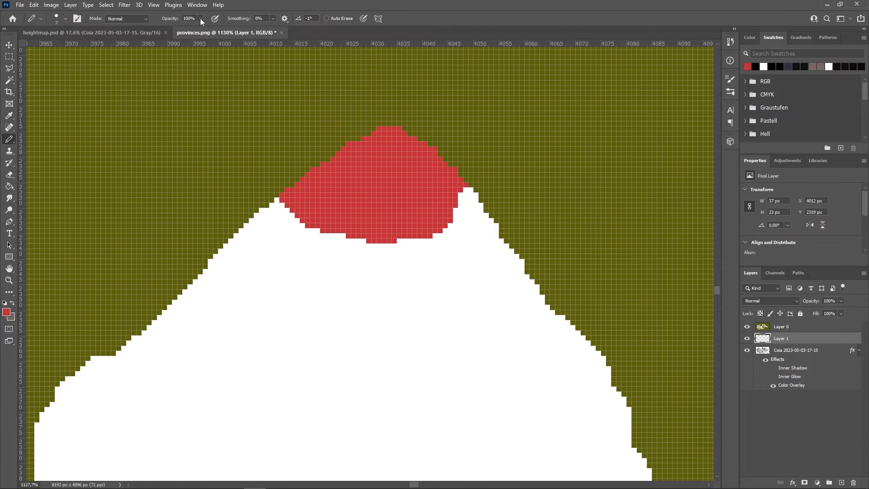
- Paint a pale red (d87c7c) province next to the existing red one
{"action": "left_click", "coordinate": [64, 19]}
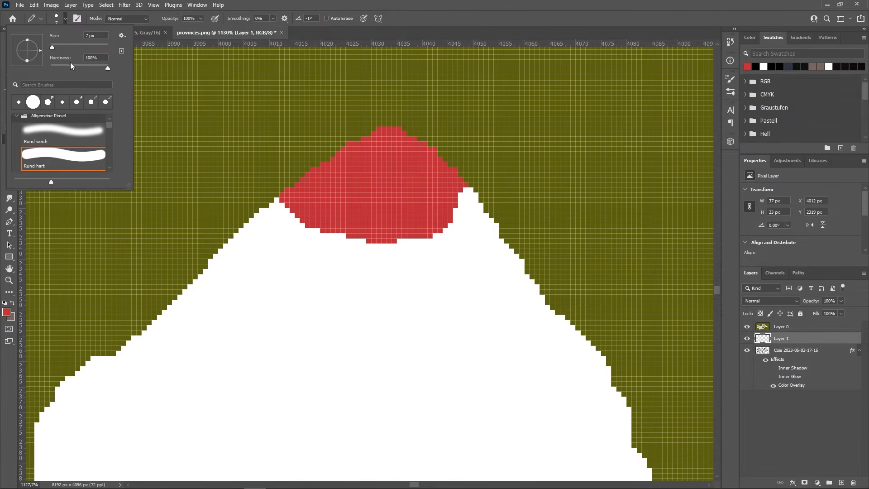
{"action": "left_click", "coordinate": [6, 312]}
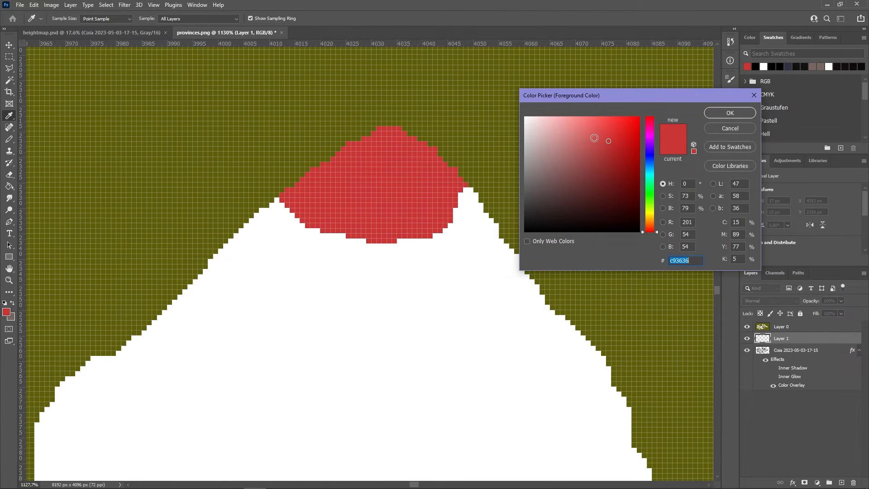
{"action": "left_click_drag", "start_coordinate": [593, 130], "coordinate": [574, 134]}
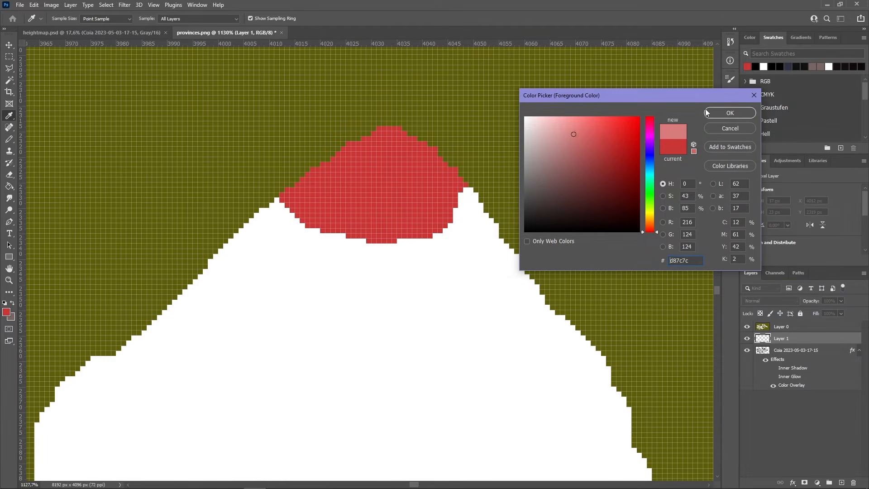
{"action": "left_click", "coordinate": [728, 114]}
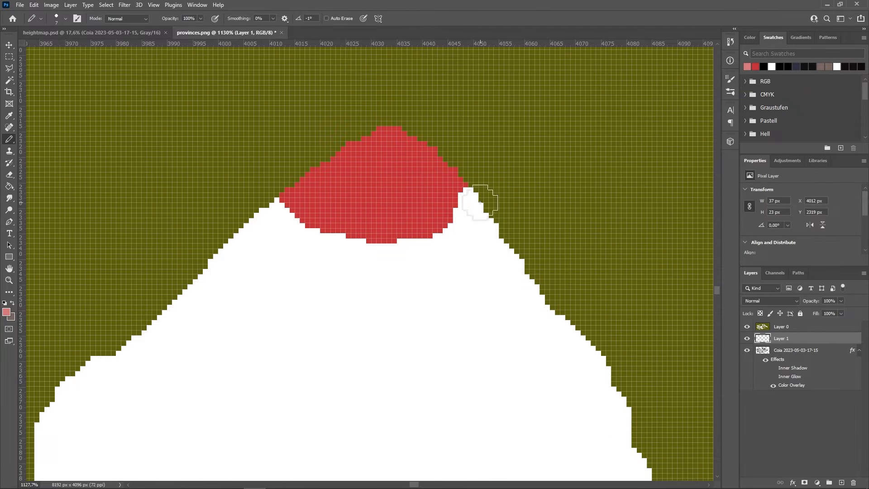
{"action": "left_click_drag", "start_coordinate": [476, 199], "coordinate": [510, 214]}
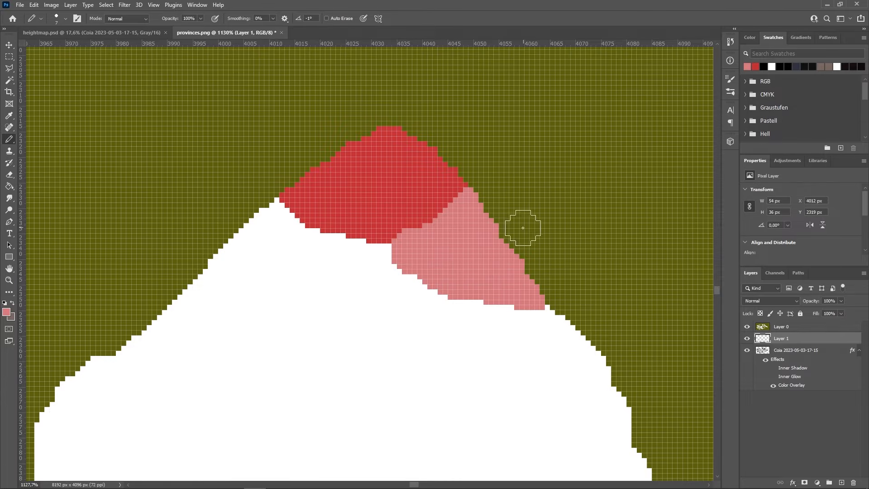
{"action": "scroll", "coordinate": [529, 236], "scroll_direction": "down", "scroll_amount": 4}
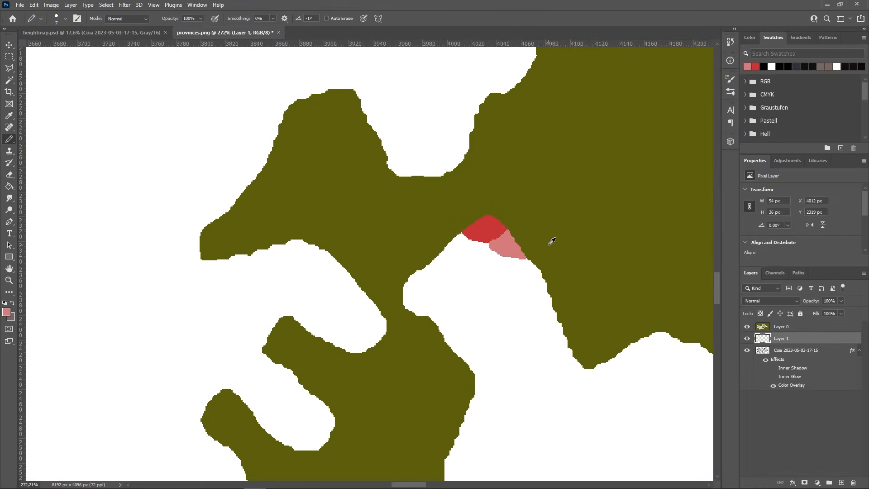
{"action": "scroll", "coordinate": [482, 190], "scroll_direction": "up", "scroll_amount": 2}
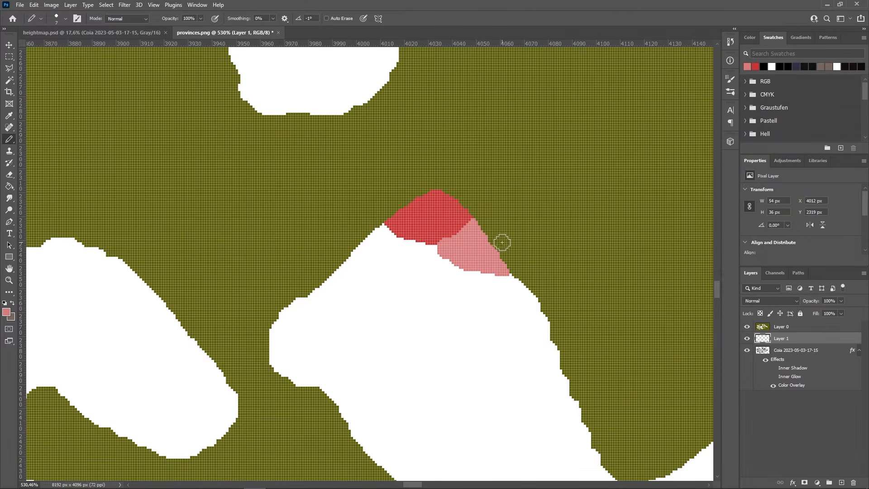
{"action": "scroll", "coordinate": [461, 264], "scroll_direction": "down", "scroll_amount": 10}
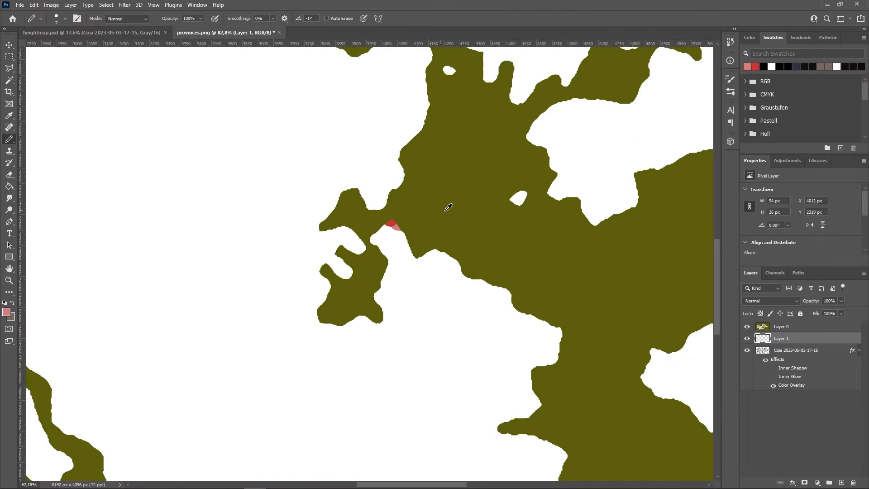
{"action": "scroll", "coordinate": [457, 207], "scroll_direction": "up", "scroll_amount": 12}
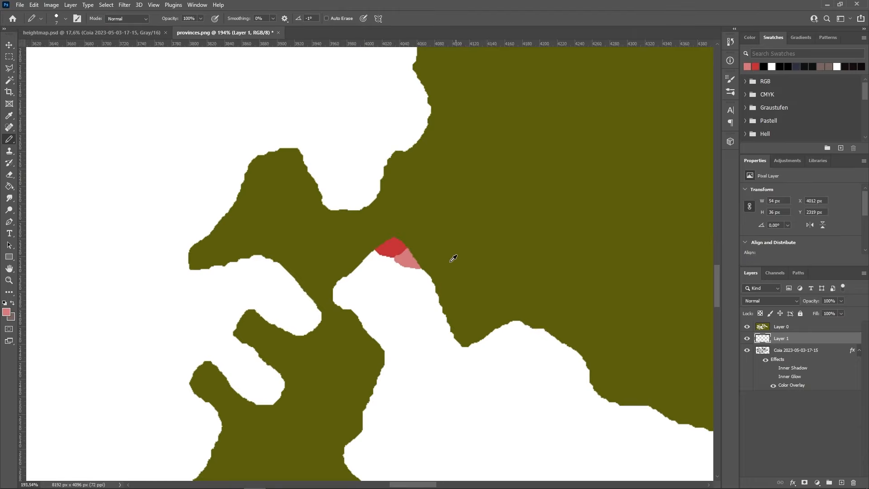
{"action": "scroll", "coordinate": [446, 245], "scroll_direction": "down", "scroll_amount": 12}
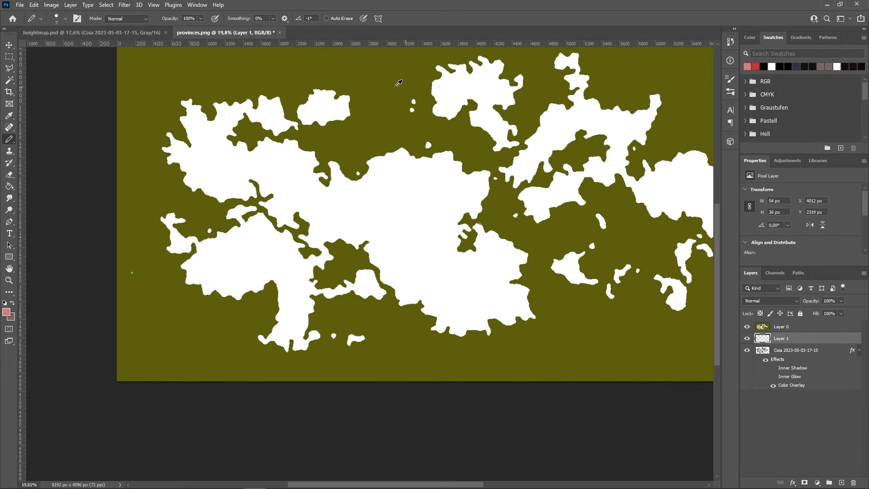
{"action": "scroll", "coordinate": [480, 240], "scroll_direction": "up", "scroll_amount": 10}
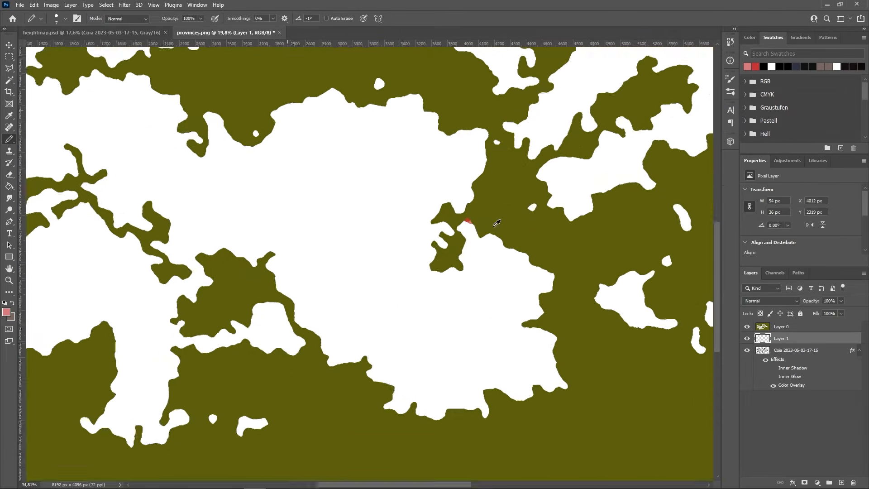
- Save a copy over provinces.png in map_data, confirming the overwrite and PNG options
{"action": "left_click", "coordinate": [20, 5]}
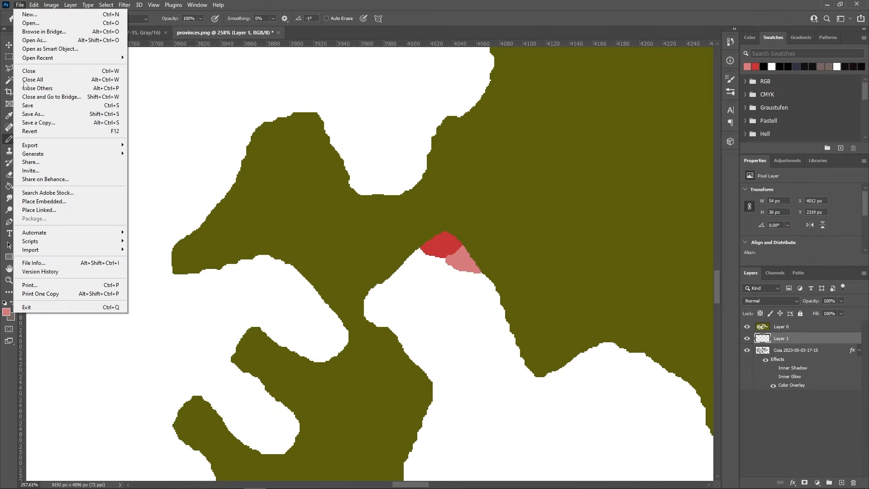
{"action": "left_click", "coordinate": [38, 124]}
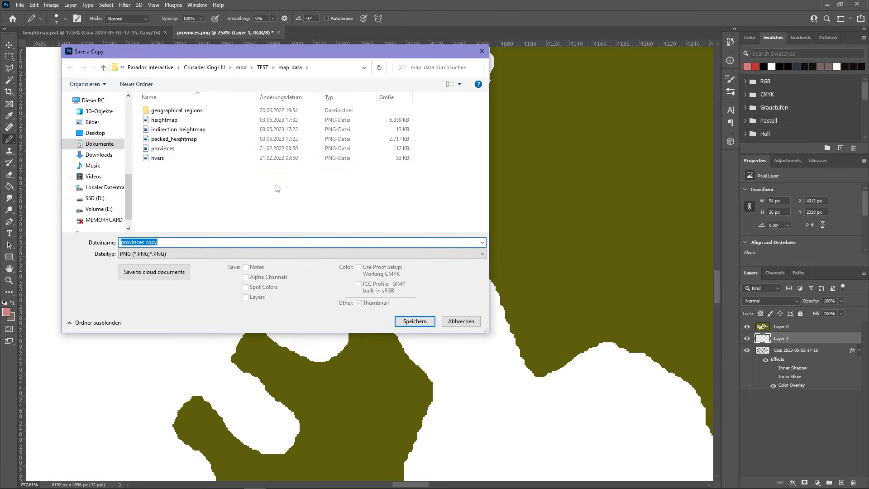
{"action": "left_click", "coordinate": [175, 149]}
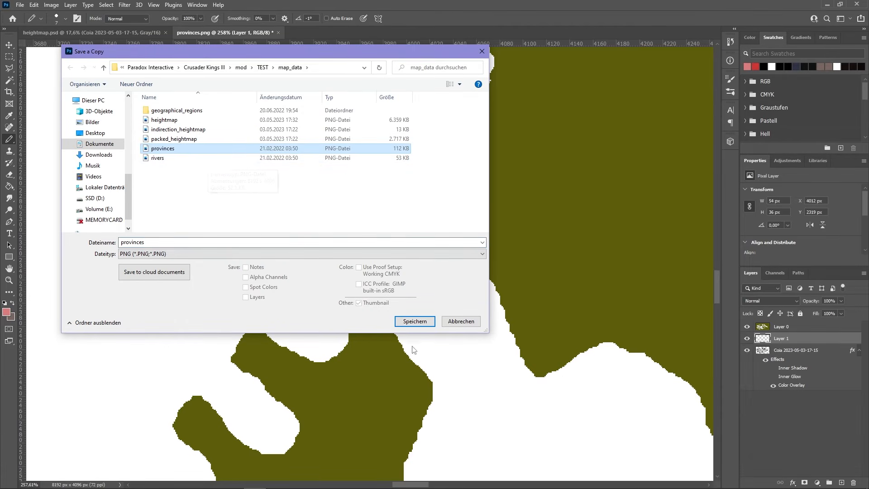
{"action": "left_click", "coordinate": [415, 321]}
{"action": "left_click", "coordinate": [456, 249]}
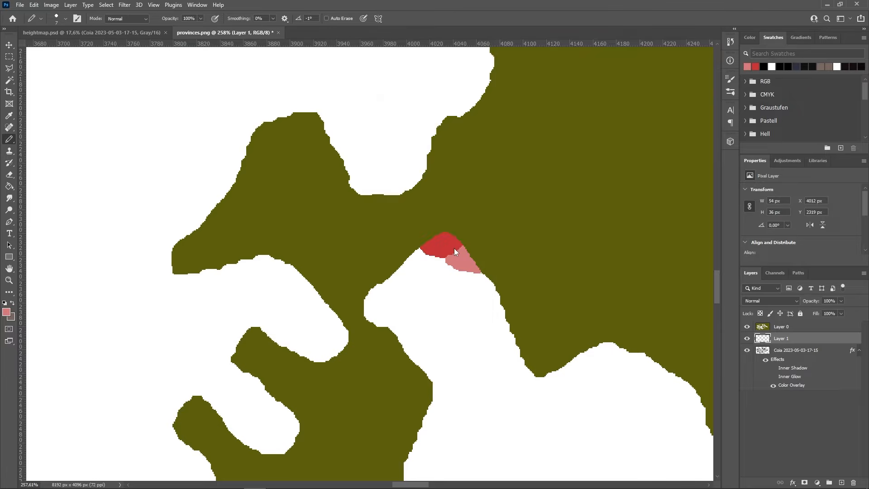
{"action": "left_click", "coordinate": [486, 148]}
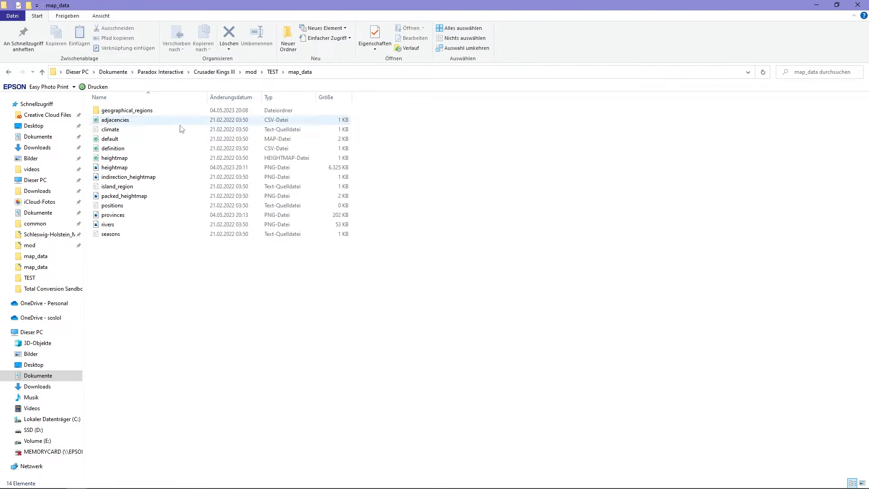
- Open map_data's definition.csv in Visual Studio Code
{"action": "double_click", "coordinate": [130, 148]}
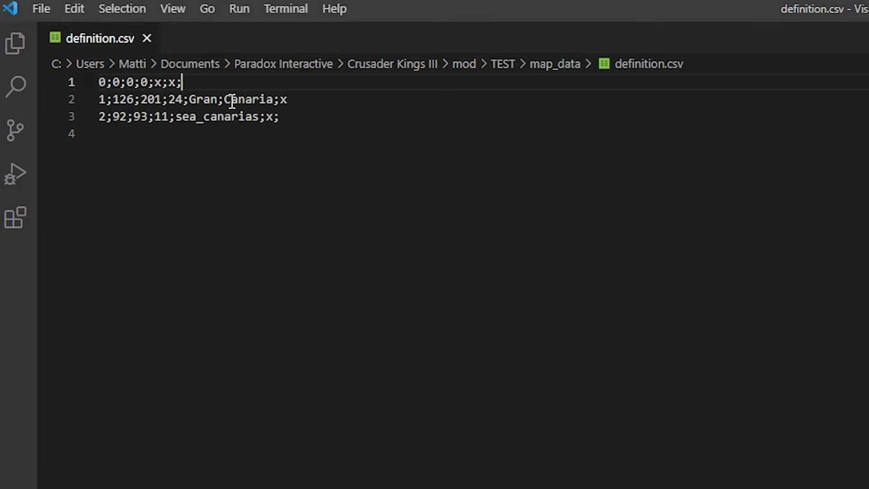
- Replace line 2's old colour and name with the testprov1 entry
{"action": "left_click", "coordinate": [285, 117]}
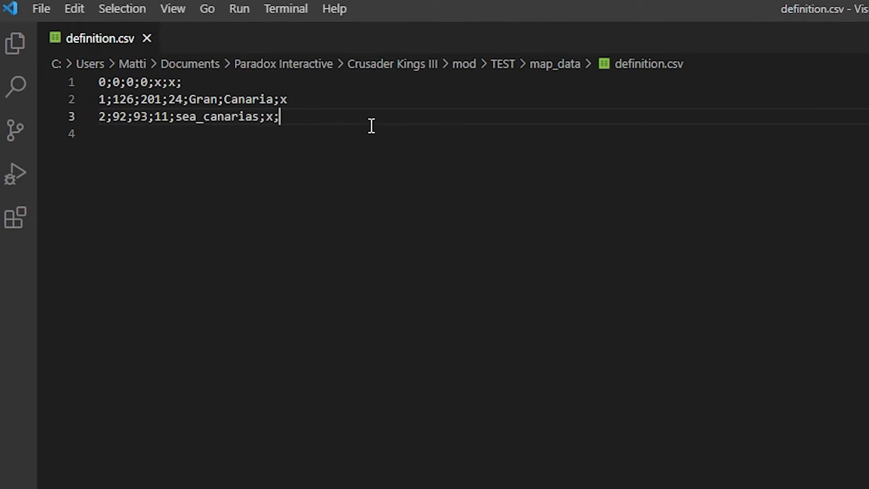
{"action": "left_click_drag", "start_coordinate": [299, 100], "coordinate": [111, 95]}
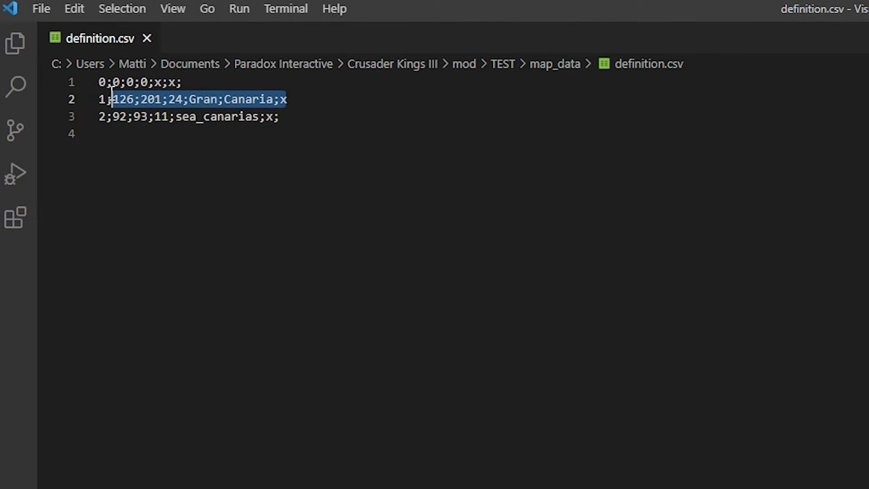
{"action": "key", "text": "BackSpace"}
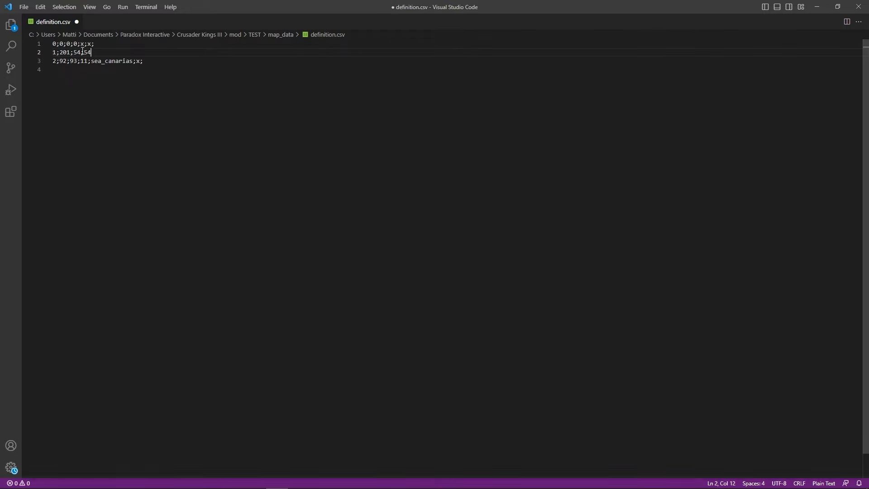
{"action": "type", "text": ";201;54;54"}
{"action": "type", "text": "testprov;"}
{"action": "type", "text": ";x;"}
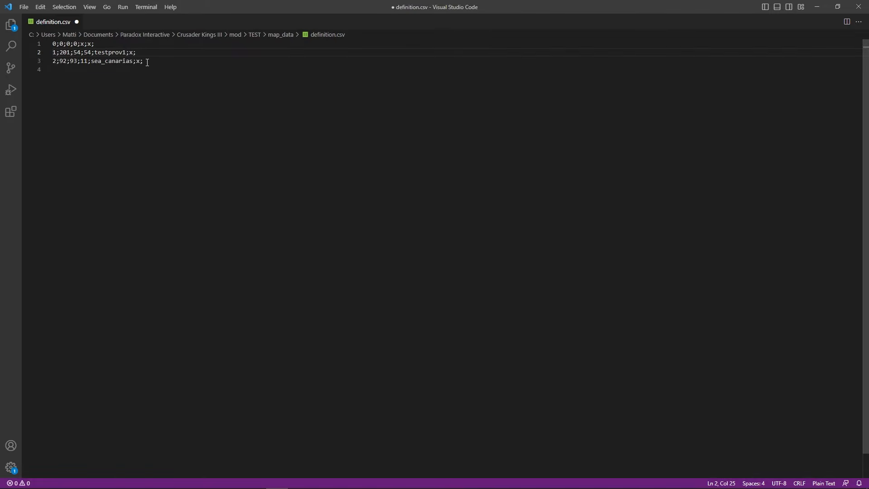
- Replace the sea_canarias line with testprov2 (216;124;124) and save definition.csv
{"action": "left_click_drag", "start_coordinate": [144, 61], "coordinate": [59, 62]}
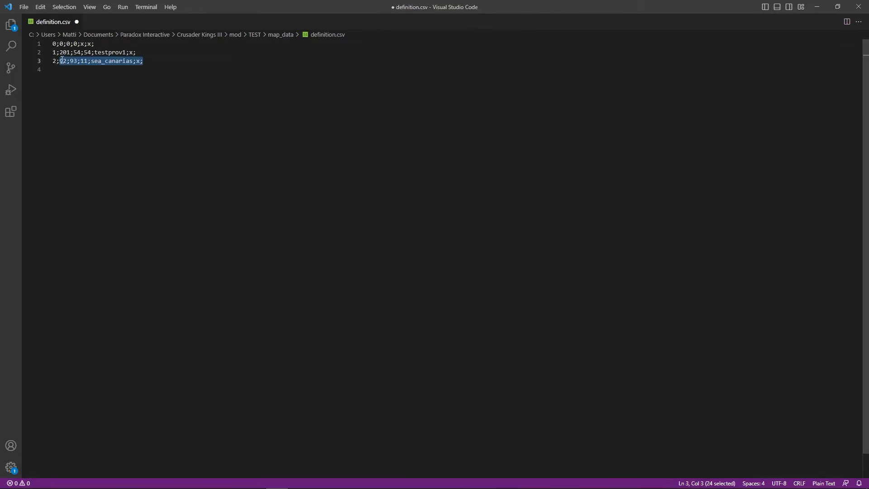
{"action": "key", "text": "BackSpace"}
{"action": "key", "text": "ctrl+v"}
{"action": "left_click", "coordinate": [23, 7]}
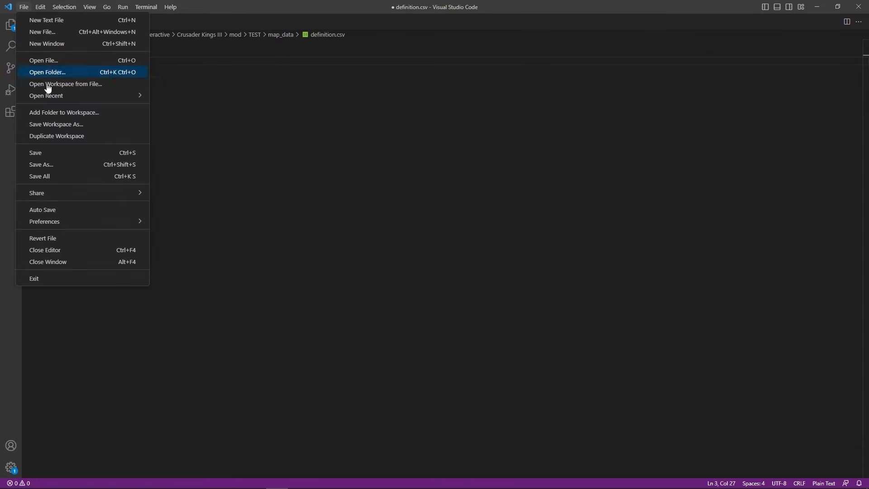
{"action": "left_click", "coordinate": [63, 151]}
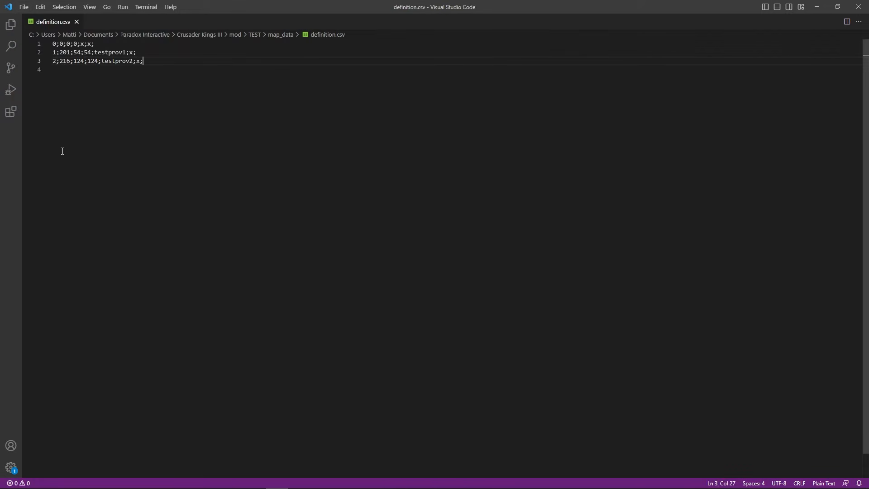
- Close VS Code and open common/landed_titles/00_landed_titles.txt from the TEST mod
{"action": "left_click", "coordinate": [861, 7]}
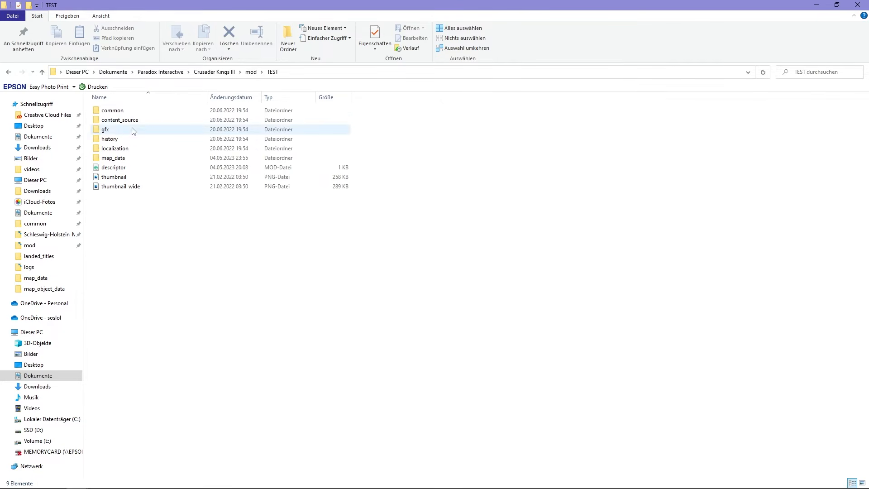
{"action": "double_click", "coordinate": [129, 114]}
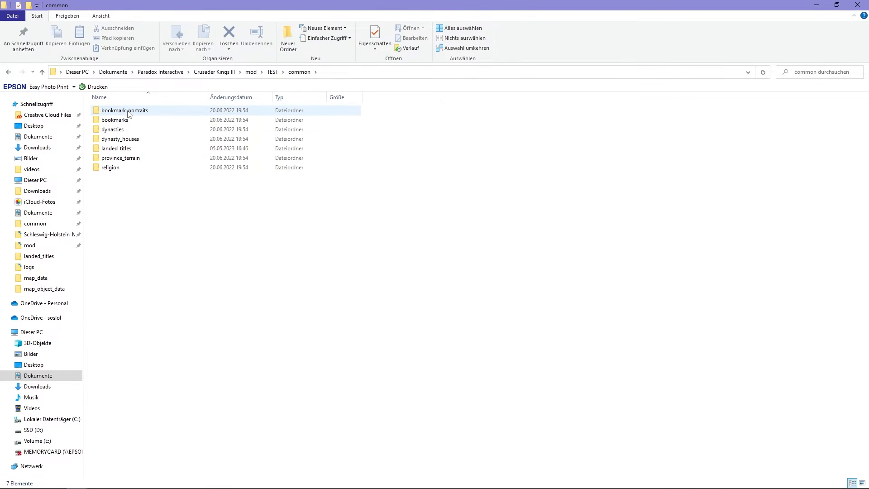
{"action": "double_click", "coordinate": [134, 149]}
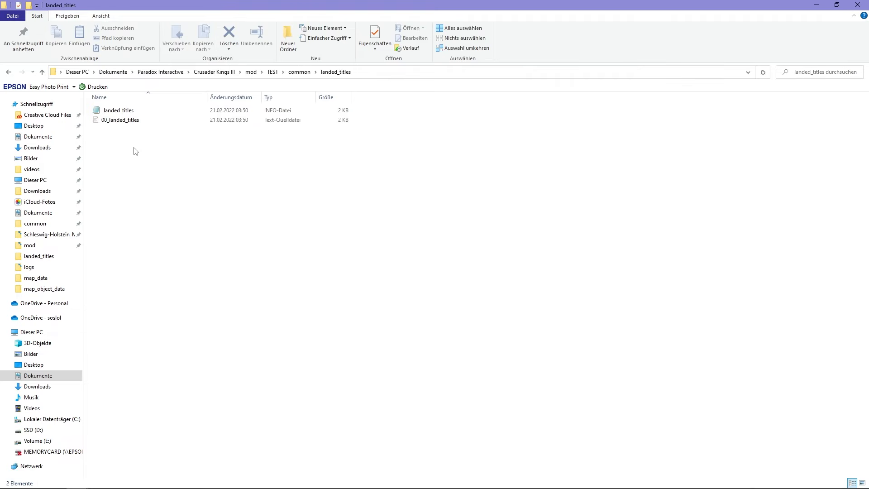
{"action": "double_click", "coordinate": [128, 121]}
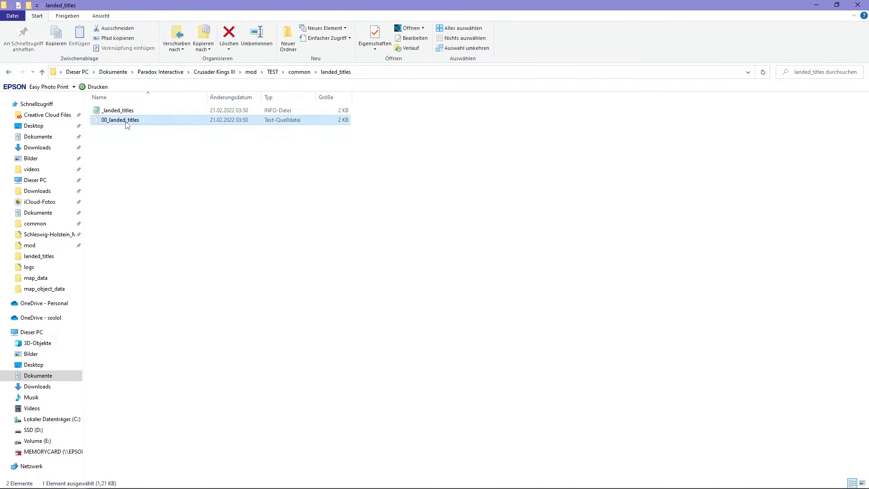
{"action": "scroll", "coordinate": [235, 215], "scroll_direction": "down", "scroll_amount": 1}
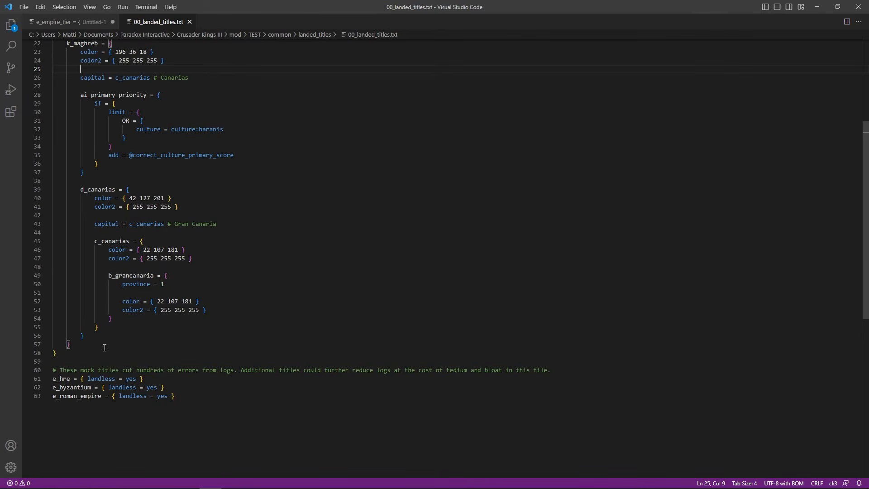
- Delete the old k_maghreb title blocks and paste the e_empire_tier block with baronies b_test1 and b_test2
{"action": "left_click_drag", "start_coordinate": [63, 357], "coordinate": [50, 78]}
{"action": "key", "text": "Delete"}
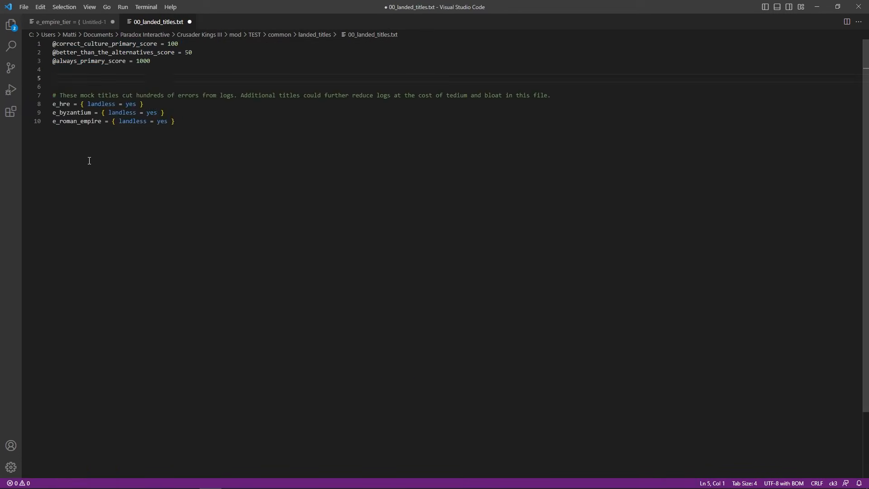
{"action": "key", "text": "ctrl+v"}
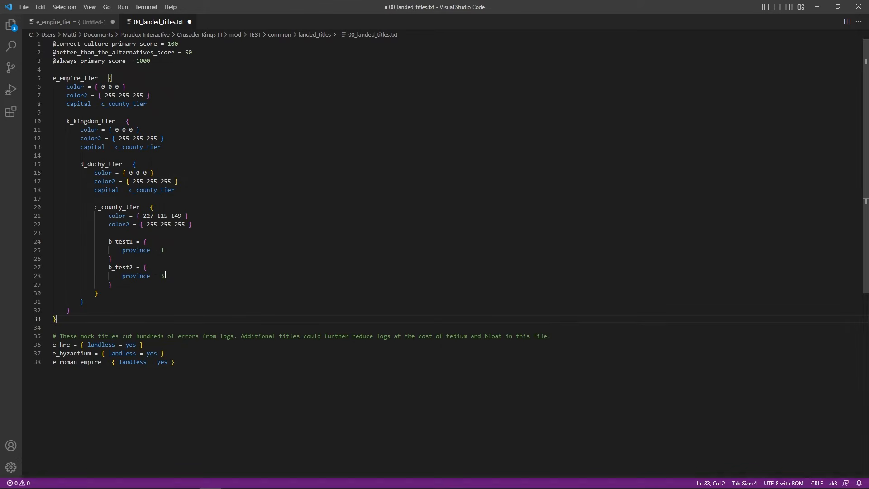
- Review the baronies' province numbers and the closing braces of the county, duchy, kingdom and empire blocks
{"action": "left_click", "coordinate": [174, 276]}
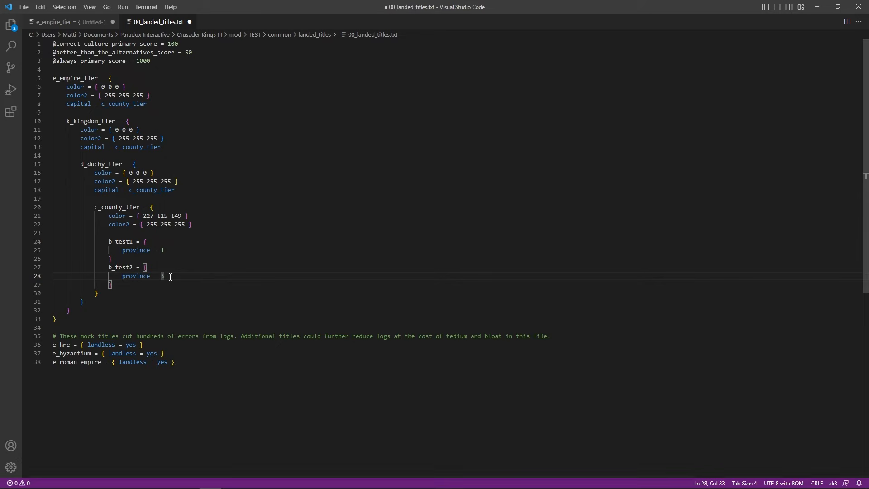
{"action": "left_click", "coordinate": [170, 251]}
{"action": "key", "text": "Down"}
{"action": "key", "text": "Down"}
{"action": "key", "text": "Down"}
{"action": "key", "text": "Down"}
{"action": "key", "text": "Down"}
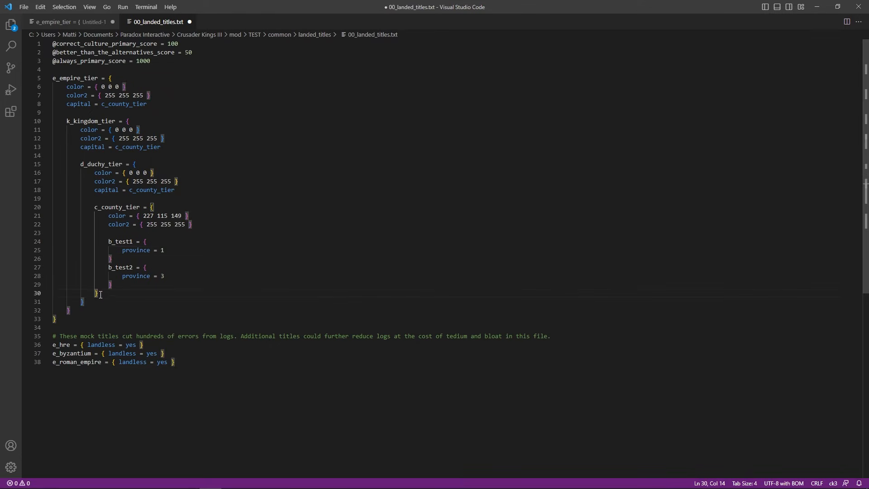
{"action": "key", "text": "Down"}
{"action": "left_click", "coordinate": [74, 311]}
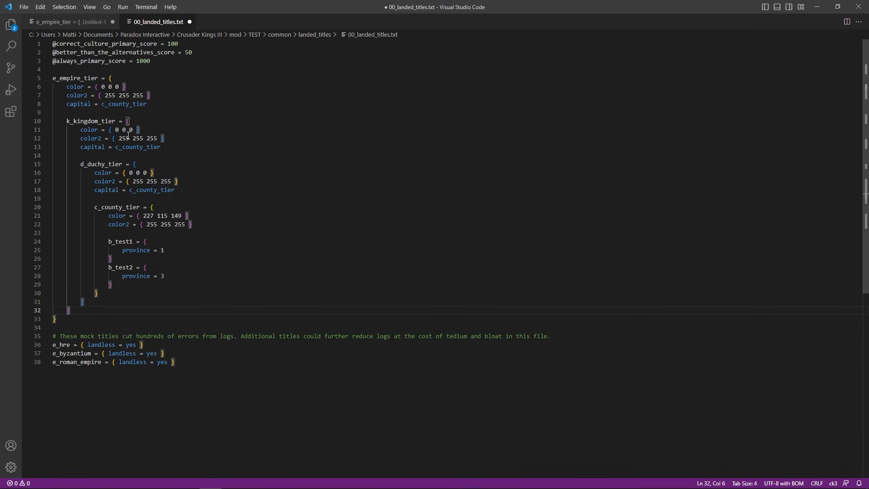
{"action": "left_click", "coordinate": [59, 318]}
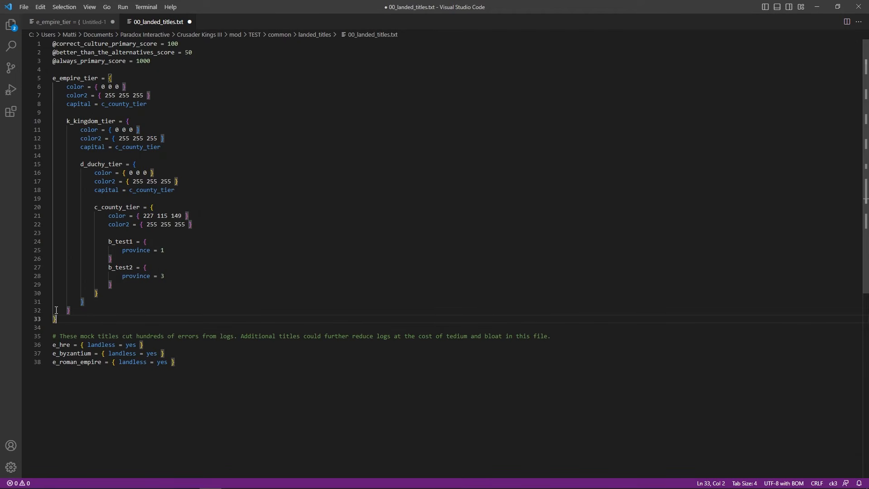
- Duplicate b_test2 as b_test3, delete it again, and save 00_landed_titles.txt
{"action": "left_click_drag", "start_coordinate": [119, 285], "coordinate": [58, 270]}
{"action": "key", "text": "ctrl+c"}
{"action": "left_click", "coordinate": [116, 284]}
{"action": "key", "text": "Return"}
{"action": "key", "text": "ctrl+v"}
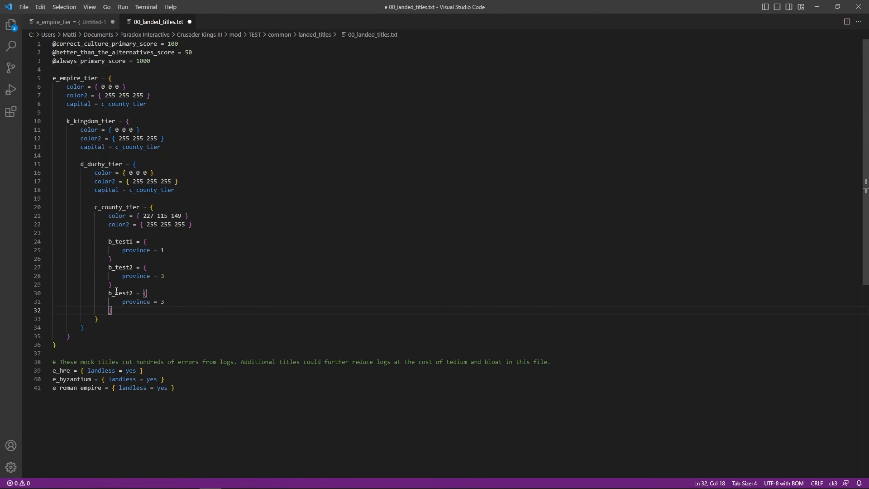
{"action": "left_click", "coordinate": [134, 294]}
{"action": "key", "text": "BackSpace"}
{"action": "type", "text": "3"}
{"action": "left_click", "coordinate": [167, 304]}
{"action": "left_click_drag", "start_coordinate": [112, 311], "coordinate": [55, 294]}
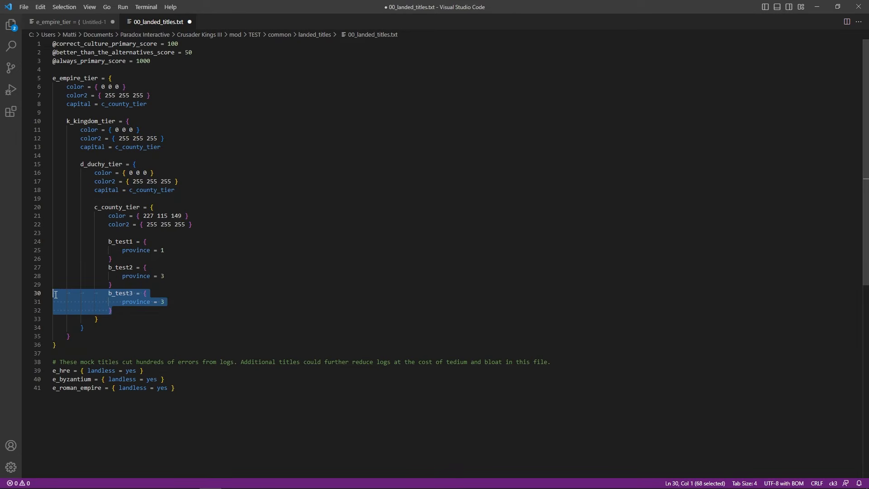
{"action": "key", "text": "BackSpace"}
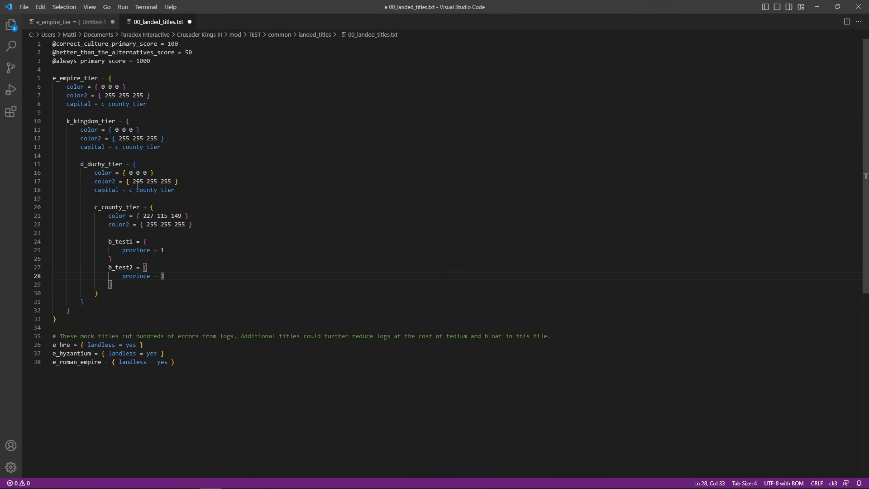
{"action": "left_click", "coordinate": [24, 6]}
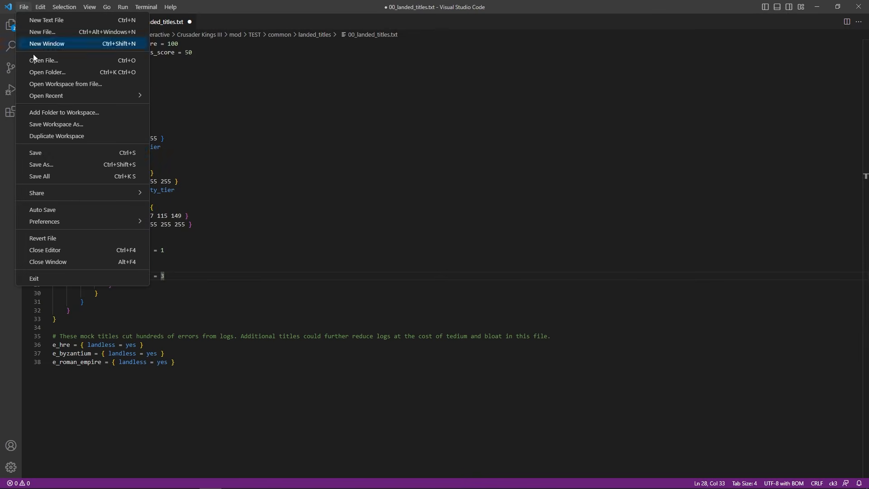
{"action": "left_click", "coordinate": [49, 152]}
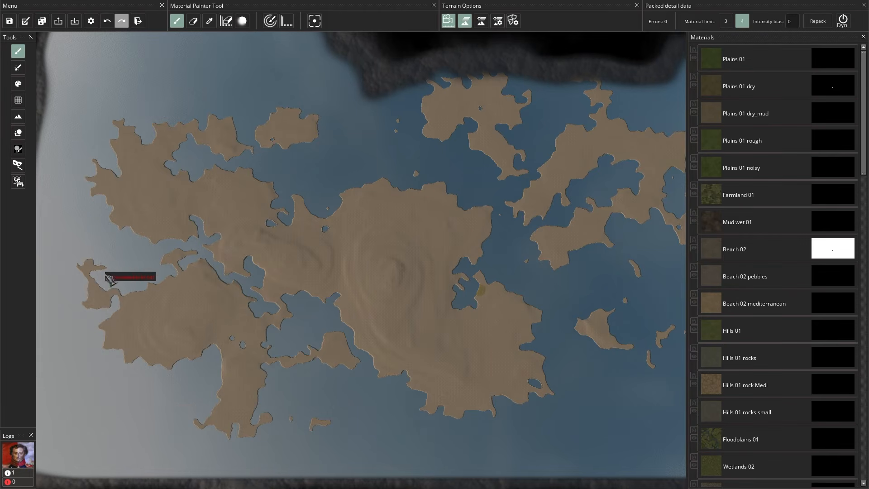
- Jump to testprov2 in Mask Painter, then inspect the b_test1 and b_test2 entries in Map Objects Editor
{"action": "left_click", "coordinate": [20, 165]}
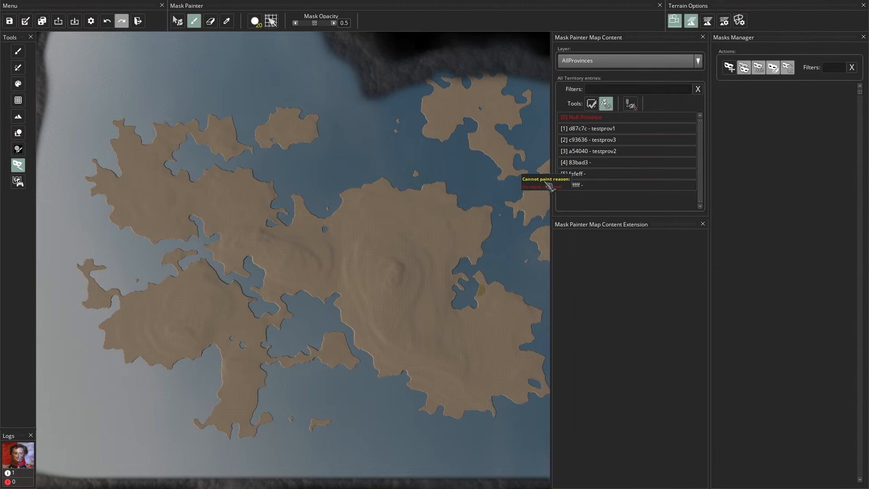
{"action": "left_click", "coordinate": [593, 152]}
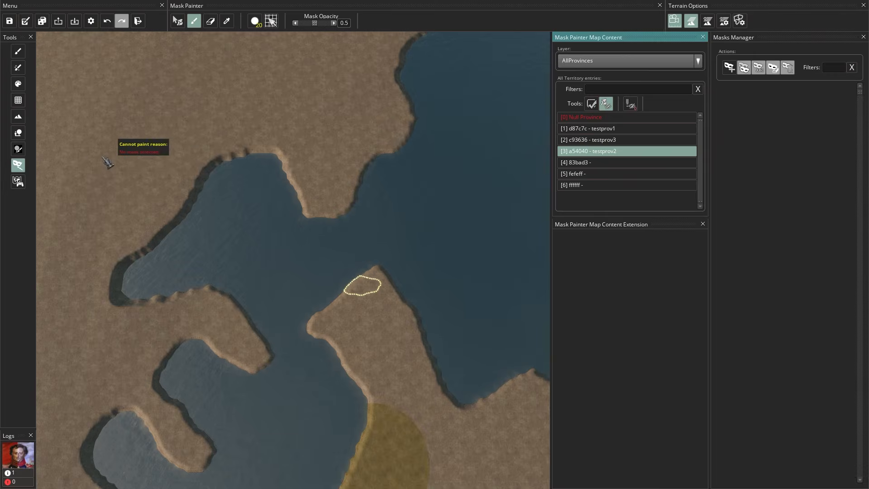
{"action": "left_click", "coordinate": [19, 132]}
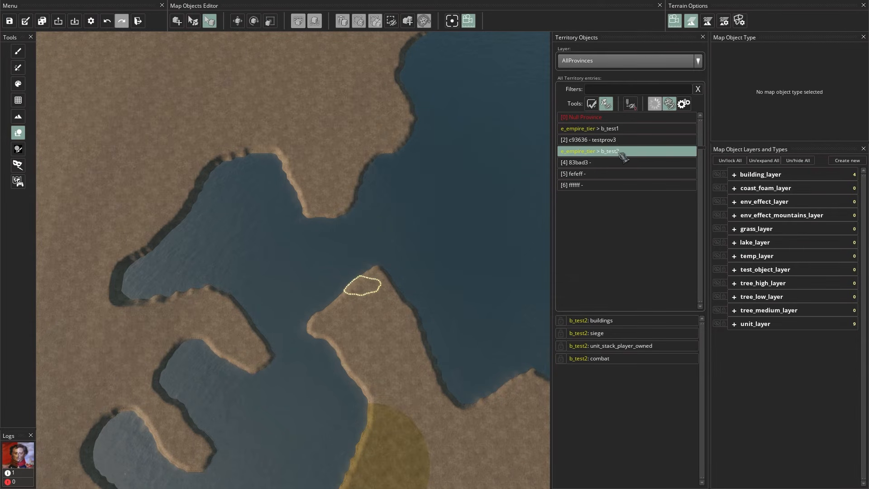
{"action": "left_click", "coordinate": [602, 131]}
{"action": "left_click", "coordinate": [600, 153]}
{"action": "left_click", "coordinate": [604, 132]}
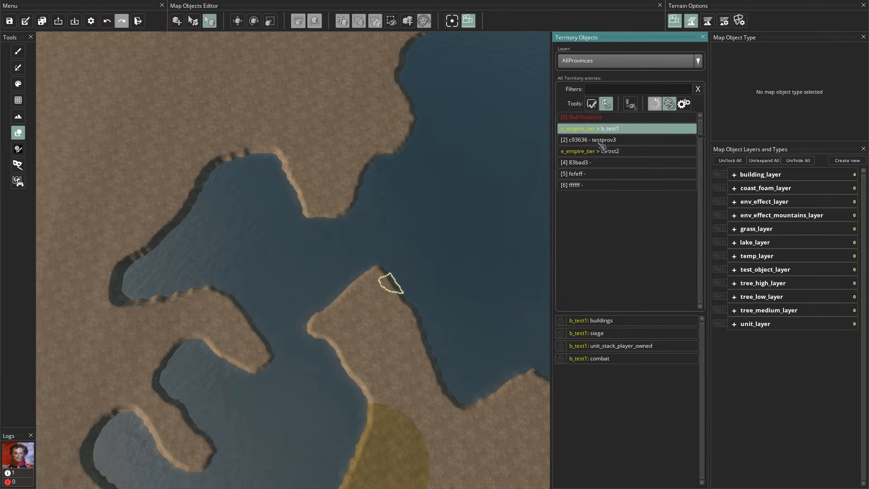
{"action": "left_click", "coordinate": [599, 154]}
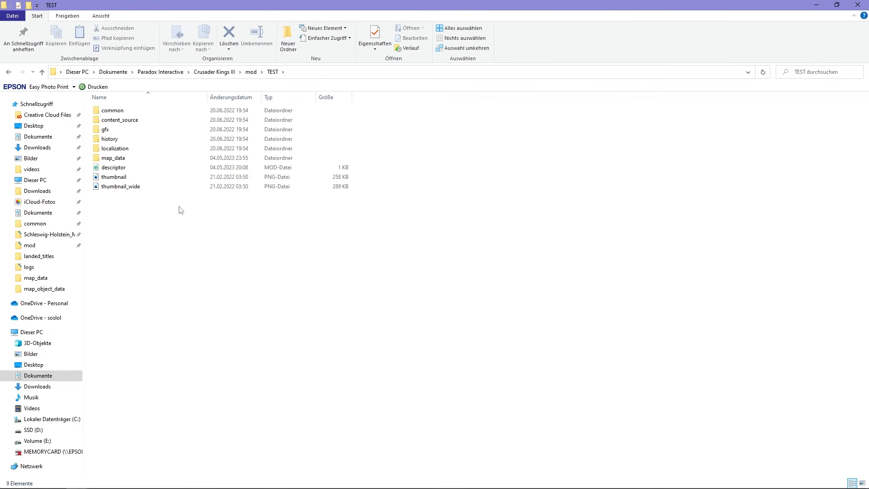
- Browse to gfx/map/map_object_data, review its locator files, and open building_locators.txt in VS Code
{"action": "double_click", "coordinate": [136, 133]}
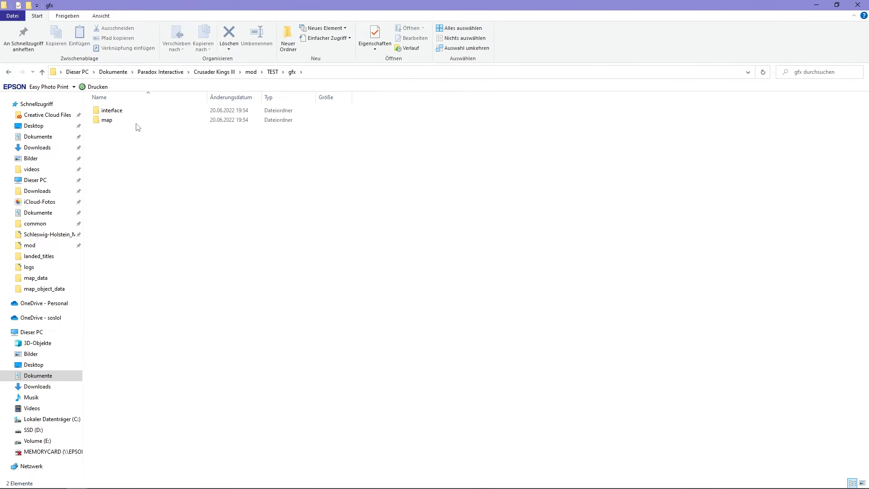
{"action": "double_click", "coordinate": [136, 122]}
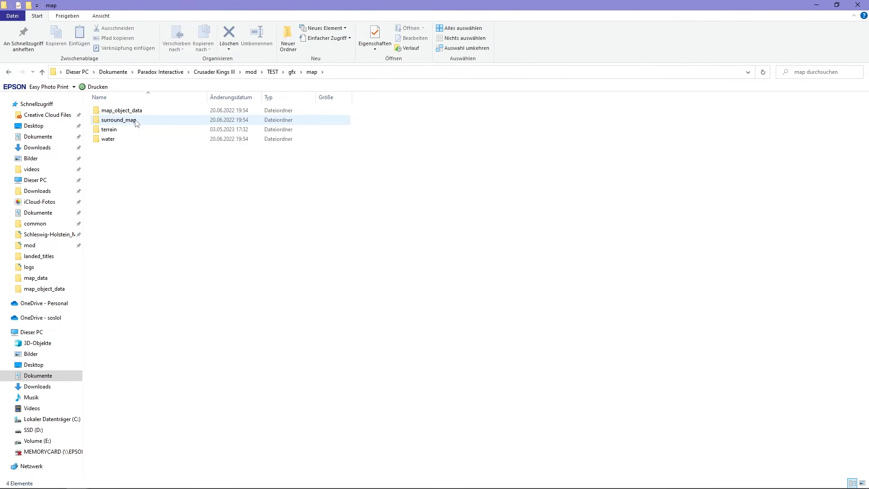
{"action": "double_click", "coordinate": [136, 110]}
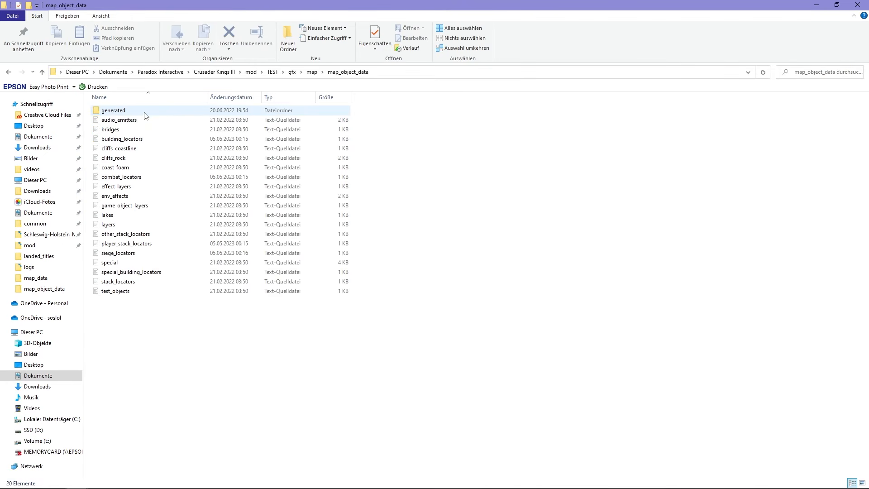
{"action": "left_click", "coordinate": [148, 139]}
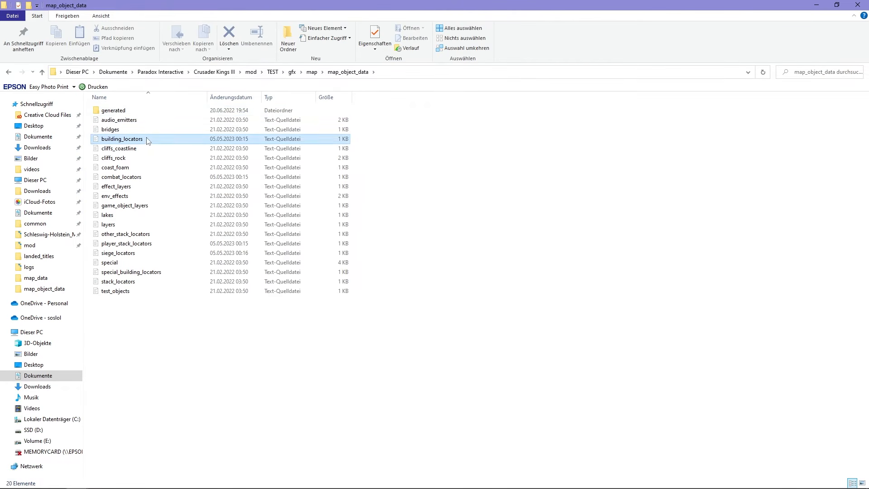
{"action": "left_click", "coordinate": [147, 179]}
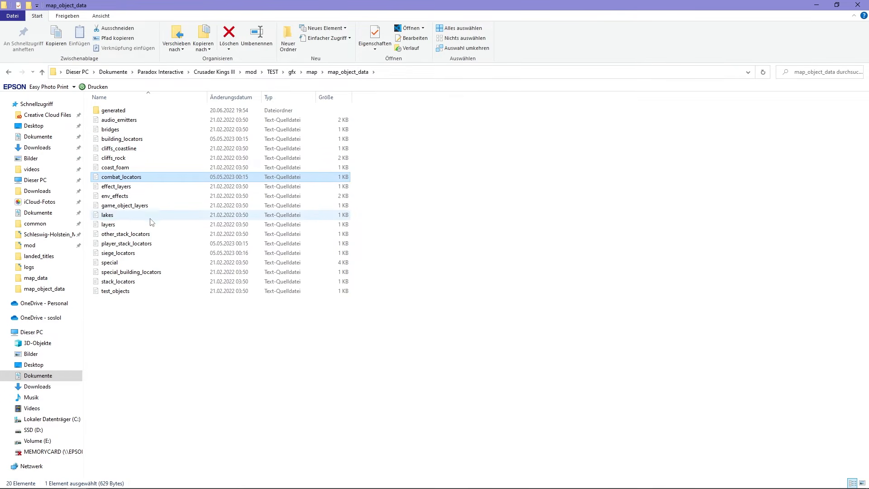
{"action": "left_click", "coordinate": [151, 245]}
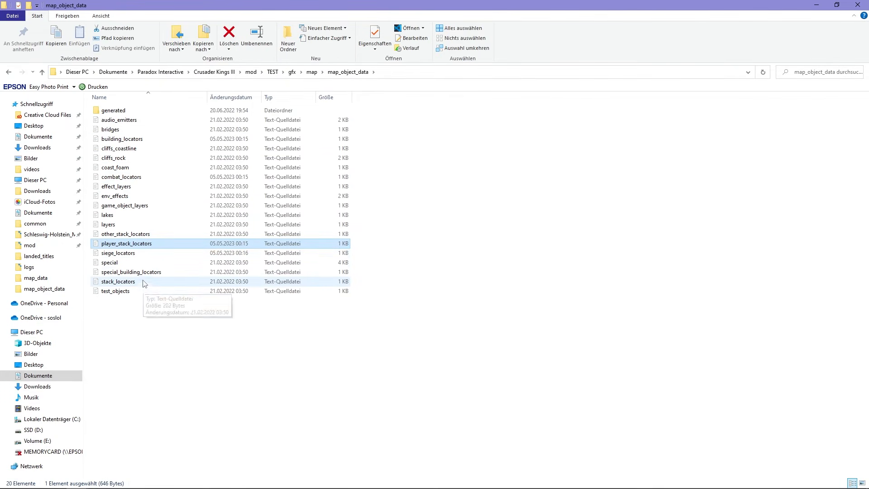
{"action": "left_click", "coordinate": [141, 253]}
{"action": "double_click", "coordinate": [150, 139]}
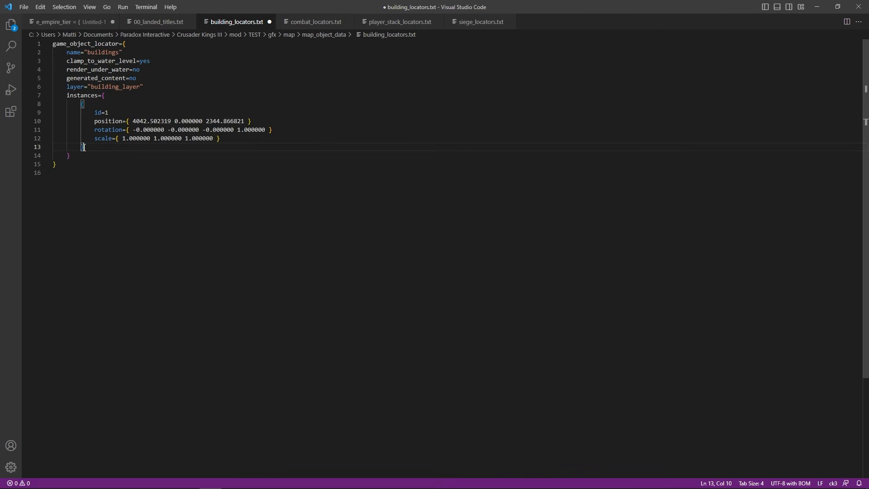
- Paste a copy of the id=1 instance block below it, change its id to 2, and save
{"action": "key", "text": "shift+Up"}
{"action": "key", "text": "shift+Up"}
{"action": "key", "text": "shift+Up"}
{"action": "key", "text": "shift+Up"}
{"action": "key", "text": "shift+Up"}
{"action": "key", "text": "shift+Home"}
{"action": "key", "text": "shift+Home"}
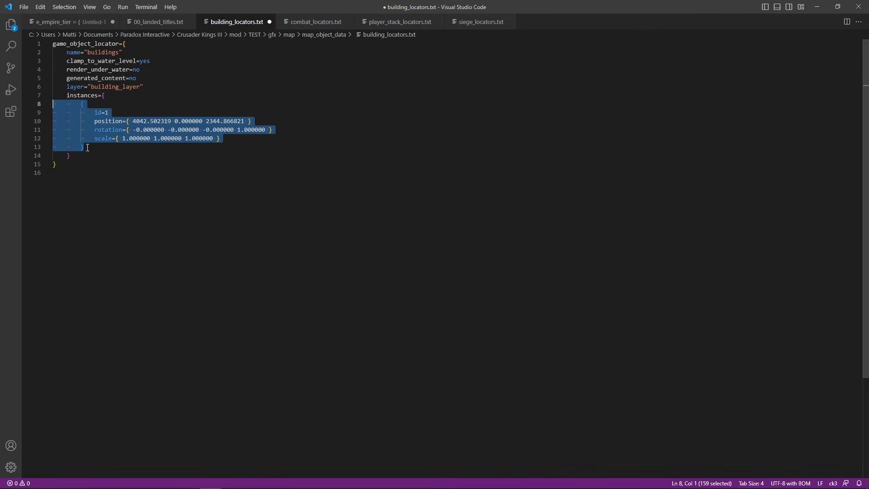
{"action": "left_click", "coordinate": [87, 148]}
{"action": "key", "text": "Return"}
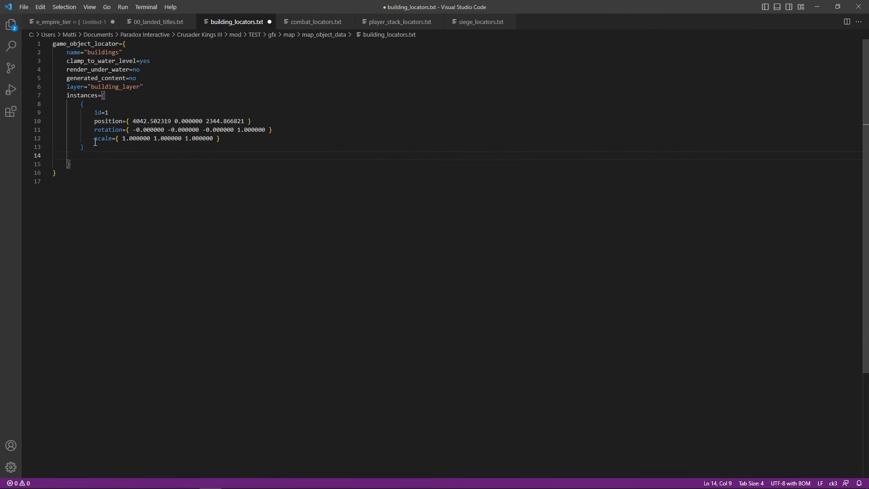
{"action": "key", "text": "ctrl+v"}
{"action": "left_click", "coordinate": [116, 164]}
{"action": "key", "text": "BackSpace"}
{"action": "type", "text": "2"}
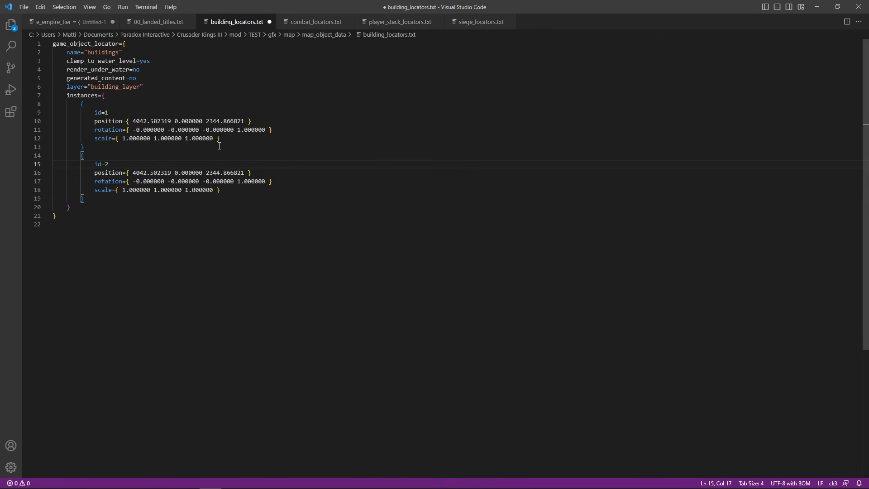
{"action": "left_click", "coordinate": [24, 7]}
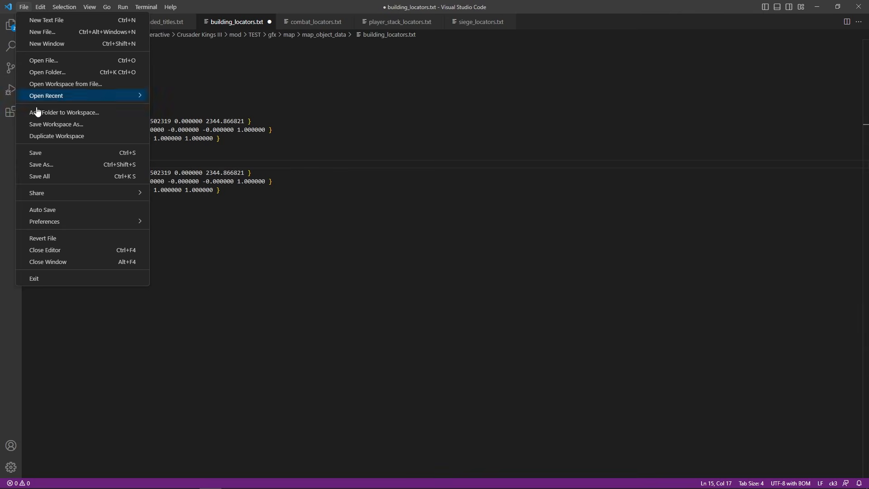
{"action": "left_click", "coordinate": [47, 152]}
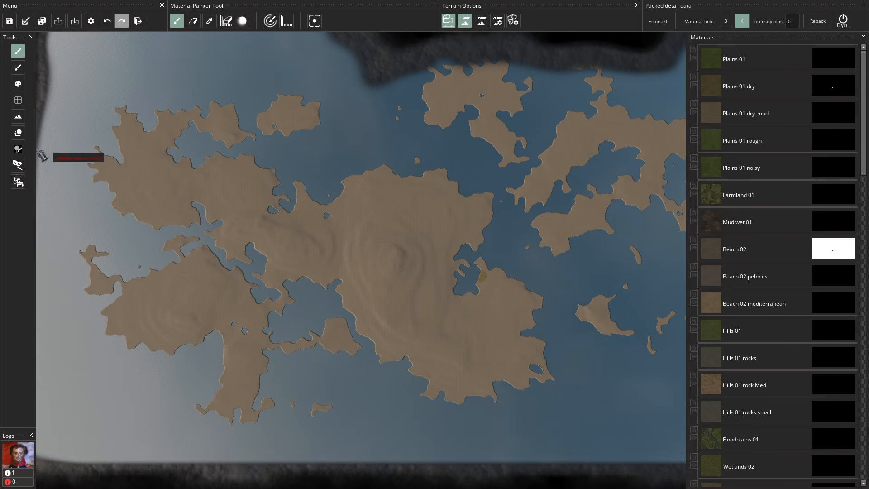
- Select b_test1 in the Map Objects Editor, auto-place its objects, and select its buildings locator
{"action": "left_click", "coordinate": [19, 133]}
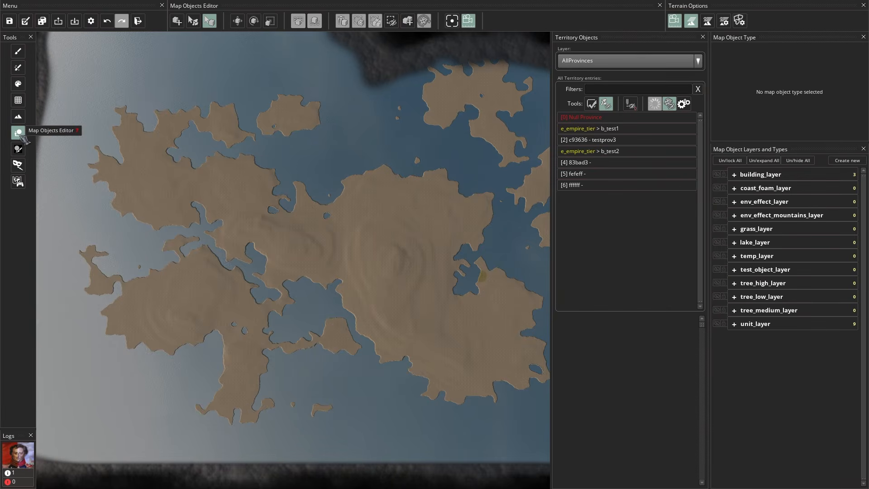
{"action": "left_click", "coordinate": [478, 282]}
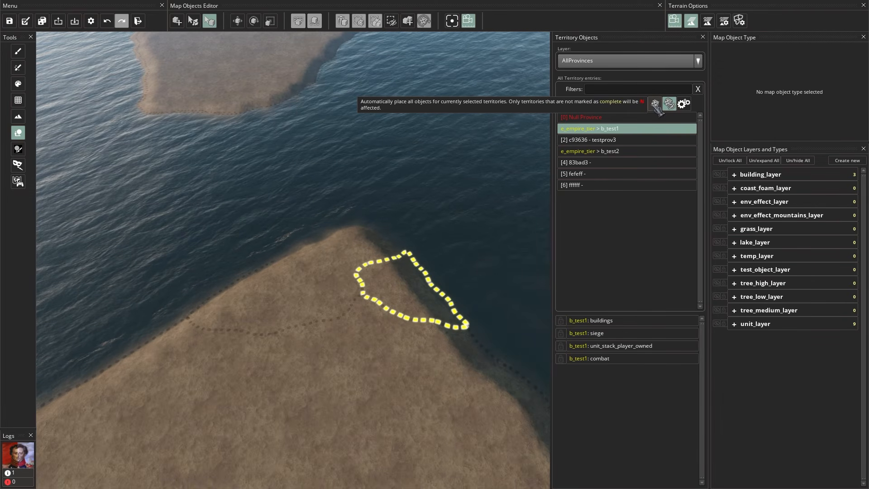
{"action": "left_click", "coordinate": [656, 105]}
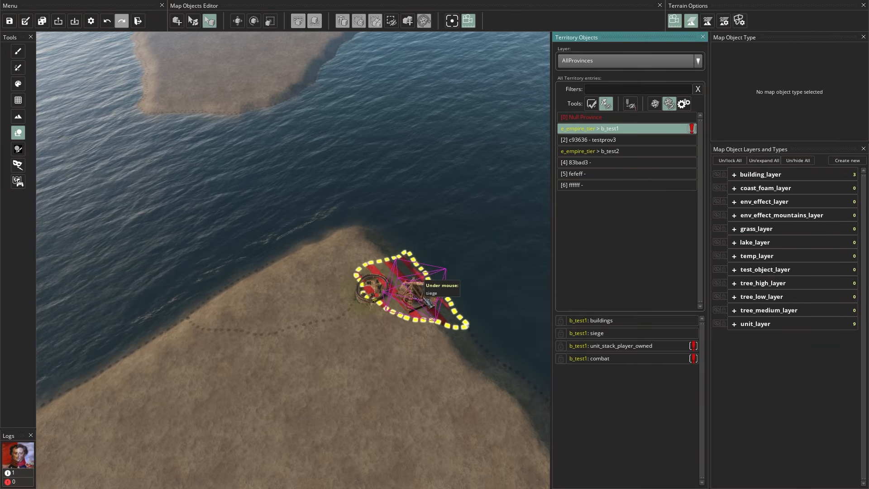
{"action": "left_click", "coordinate": [629, 324]}
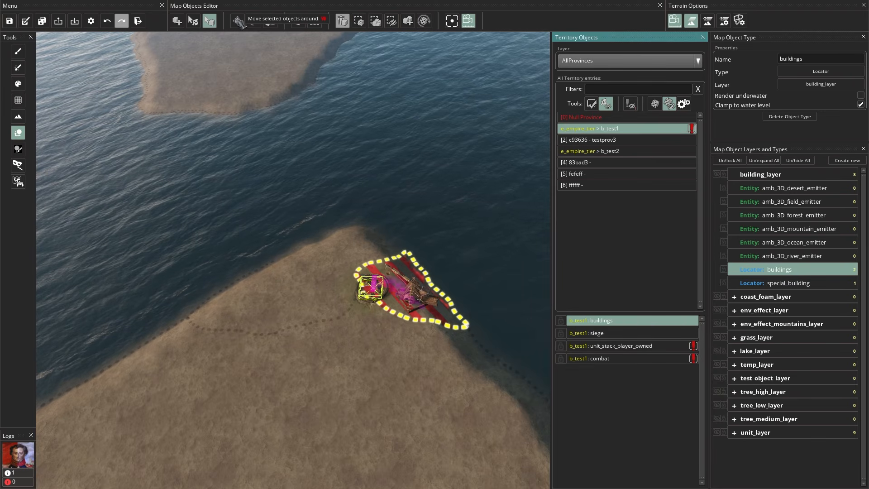
- Nudge the buildings locator up and right, then select the b_test1 siege locator
{"action": "left_click", "coordinate": [238, 21]}
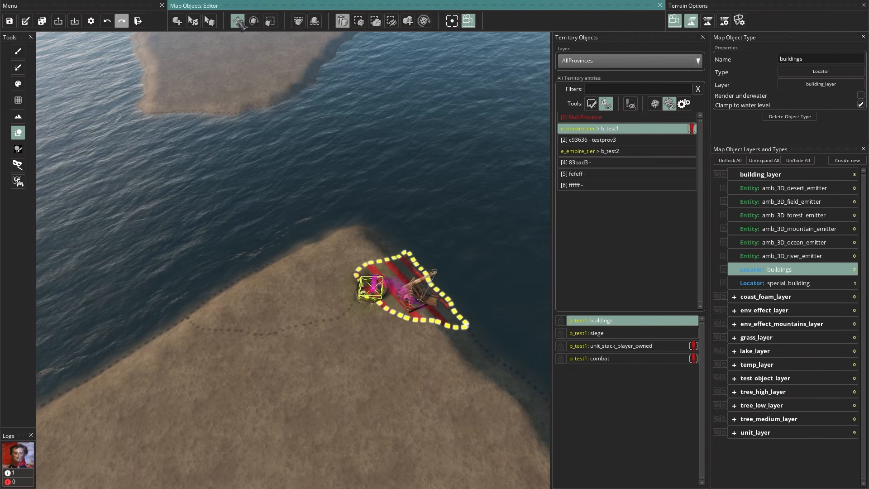
{"action": "left_click_drag", "start_coordinate": [376, 279], "coordinate": [398, 278]}
{"action": "left_click", "coordinate": [602, 335]}
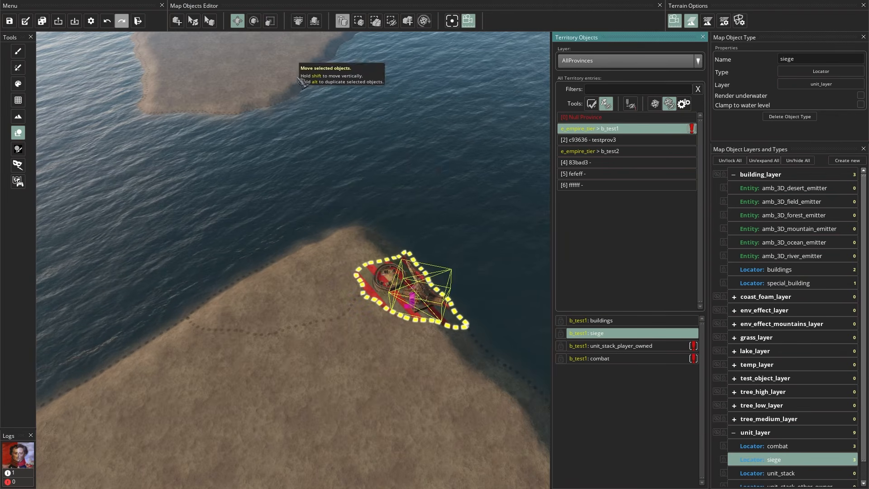
{"action": "left_click", "coordinate": [254, 20]}
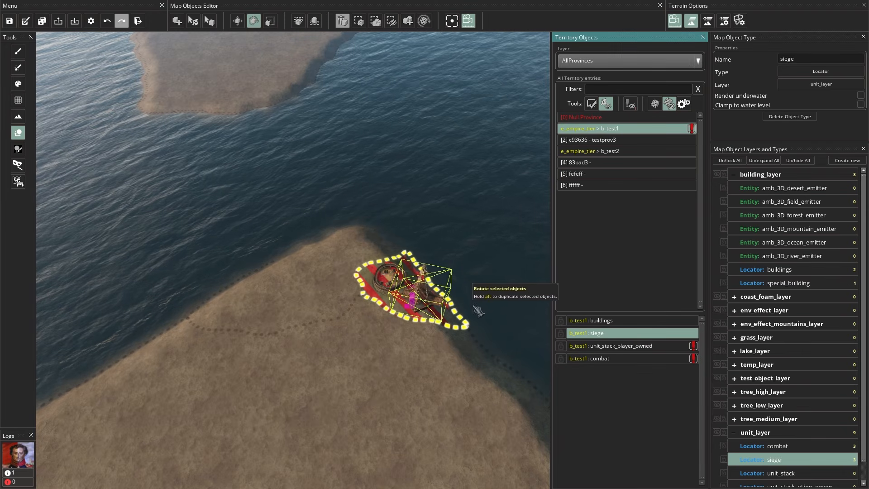
- Move the player-owned unit stack locator out of the water and onto b_test1's coastline
{"action": "left_click", "coordinate": [619, 349]}
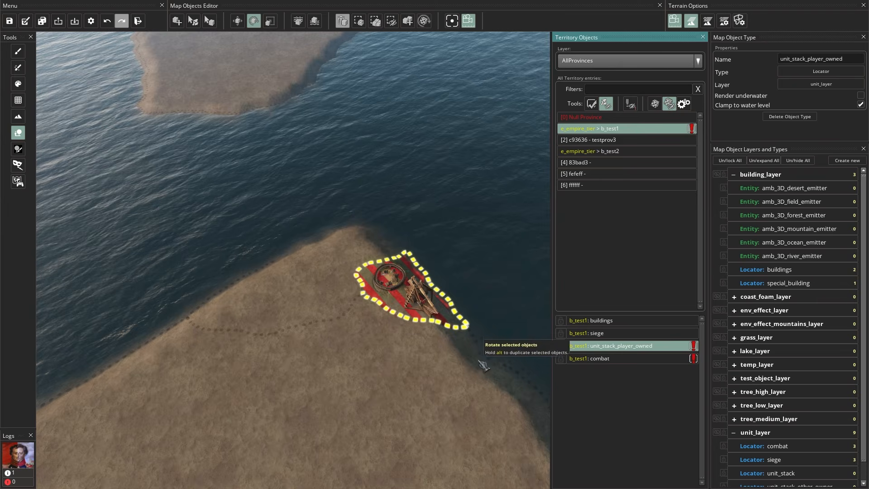
{"action": "scroll", "coordinate": [475, 375], "scroll_direction": "down", "scroll_amount": 3}
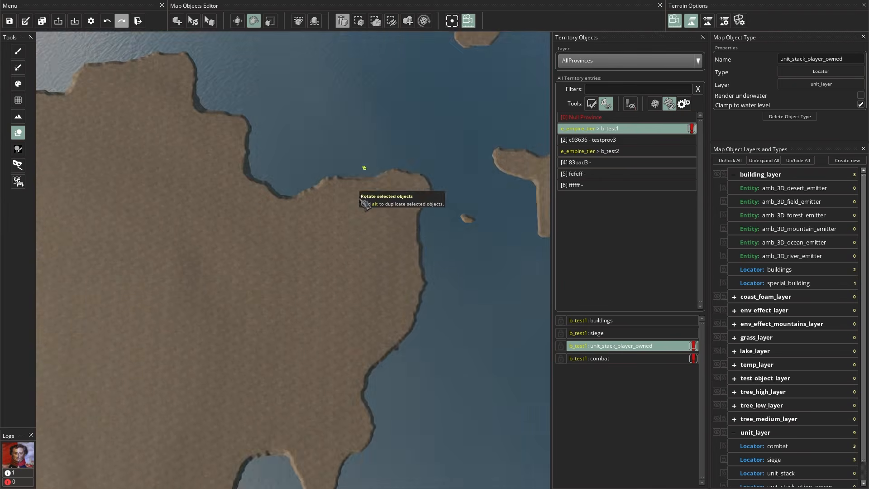
{"action": "scroll", "coordinate": [363, 172], "scroll_direction": "up", "scroll_amount": 8}
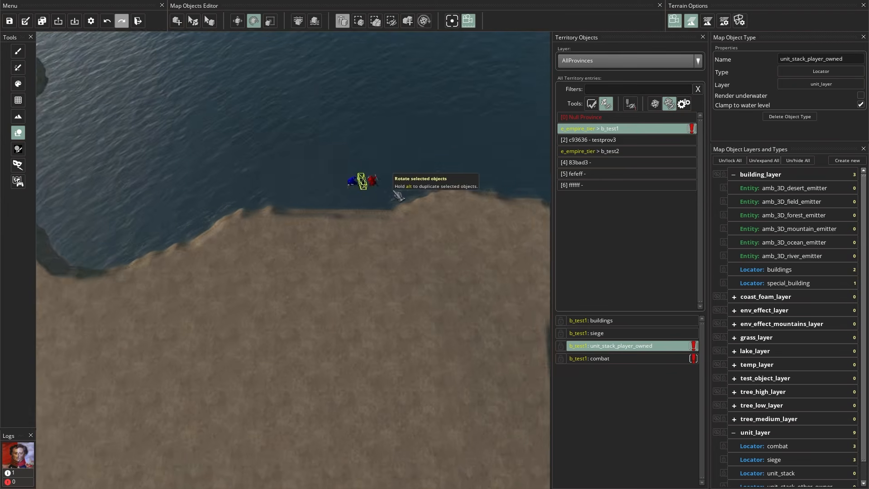
{"action": "left_click", "coordinate": [237, 21]}
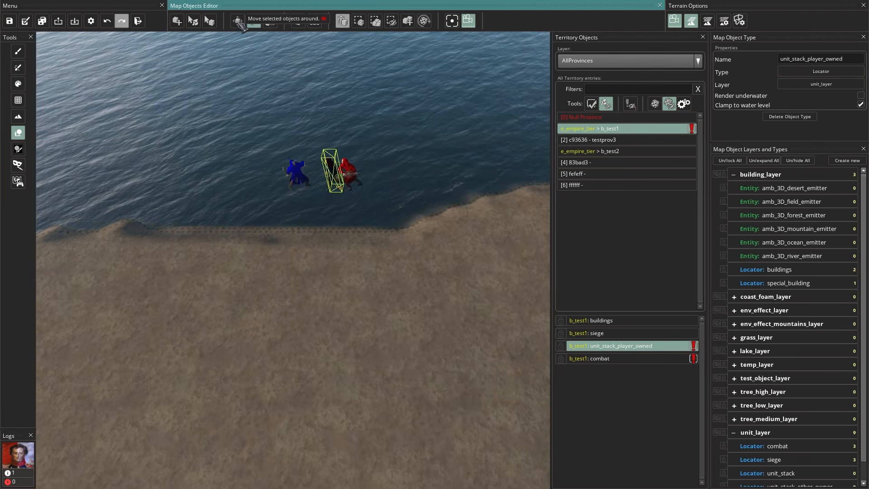
{"action": "left_click_drag", "start_coordinate": [352, 172], "coordinate": [348, 332]}
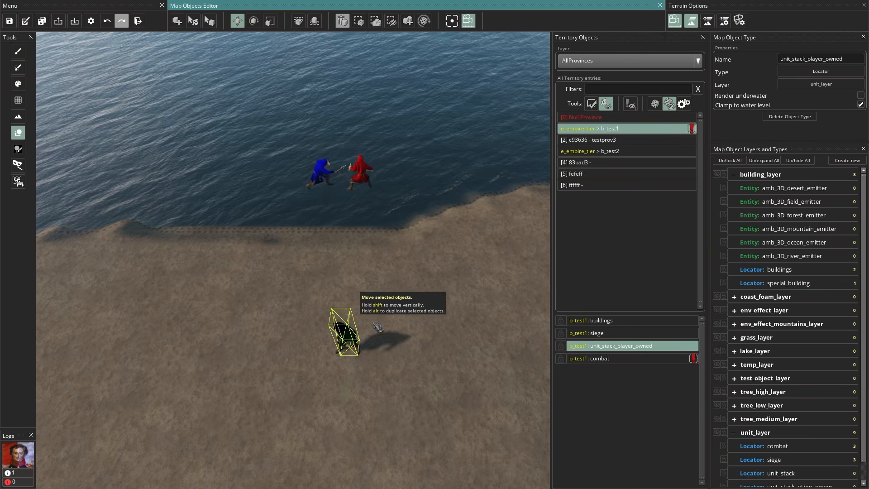
{"action": "scroll", "coordinate": [415, 393], "scroll_direction": "down", "scroll_amount": 5}
{"action": "left_click_drag", "start_coordinate": [338, 153], "coordinate": [374, 403]}
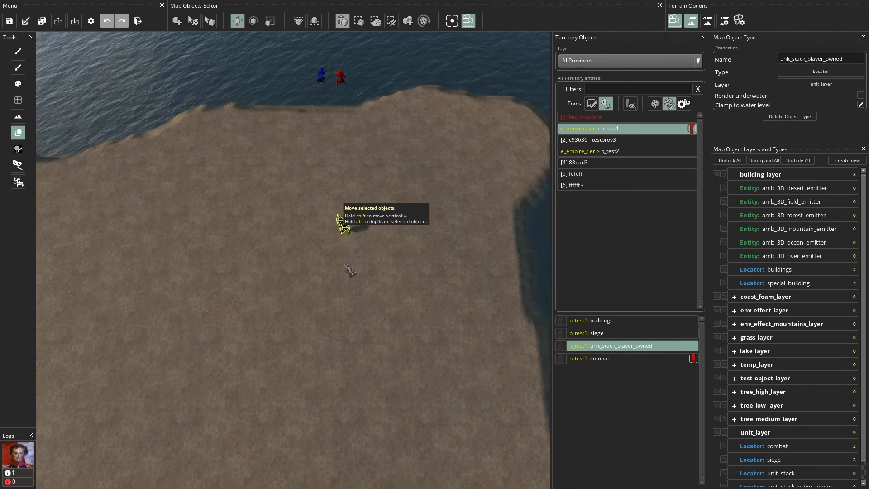
{"action": "left_click_drag", "start_coordinate": [417, 431], "coordinate": [364, 122]}
{"action": "left_click_drag", "start_coordinate": [313, 92], "coordinate": [317, 361]}
{"action": "left_click_drag", "start_coordinate": [380, 405], "coordinate": [364, 132]}
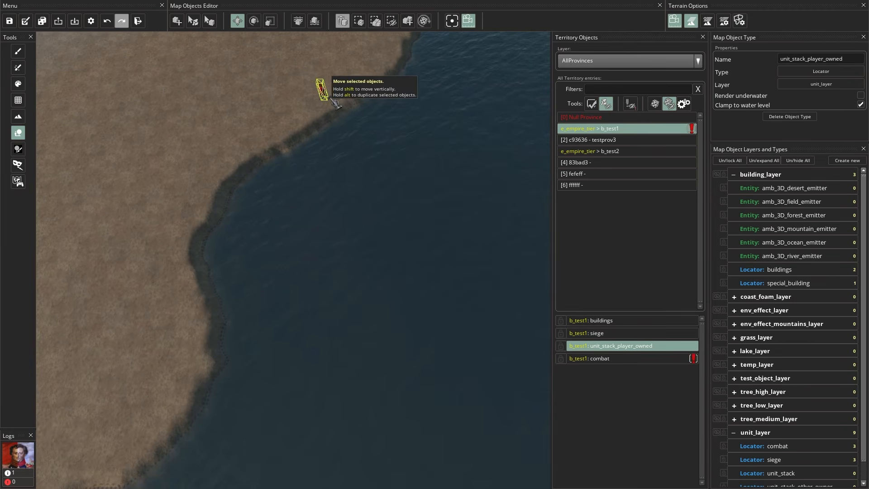
{"action": "left_click_drag", "start_coordinate": [324, 97], "coordinate": [162, 362]}
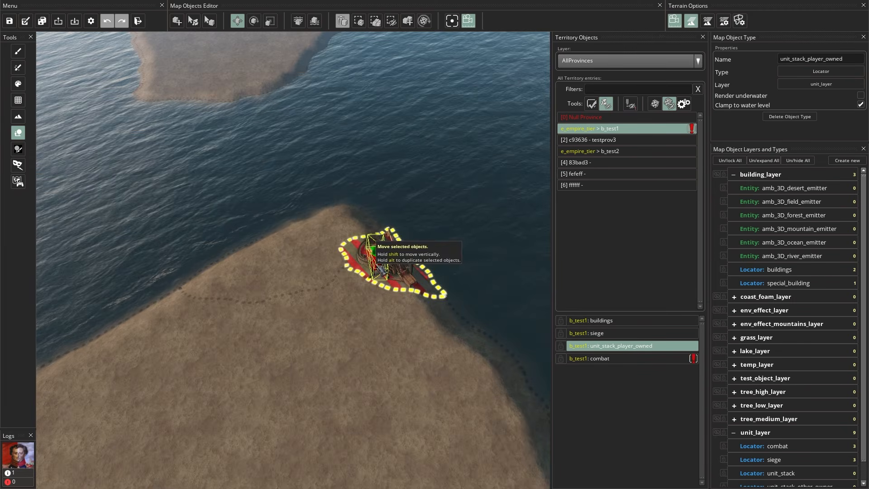
{"action": "left_click_drag", "start_coordinate": [379, 267], "coordinate": [375, 263]}
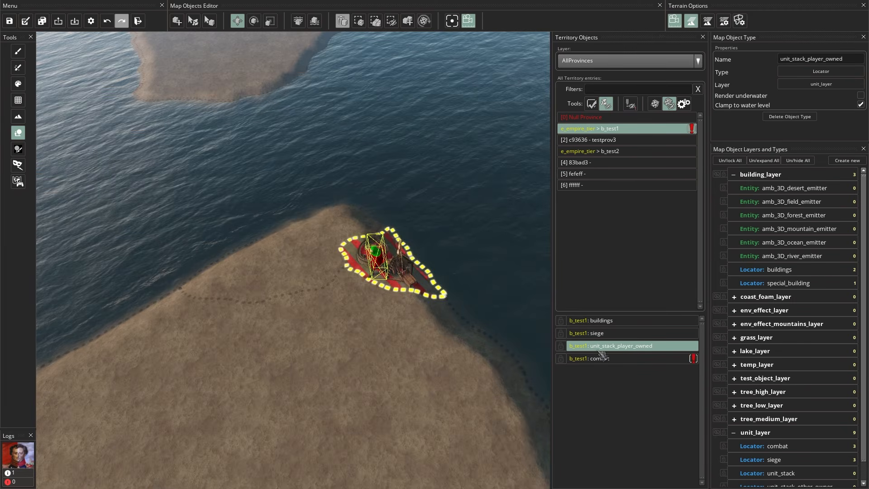
- Place the b_test1 combat locator on the southern peninsula tip and save the map
{"action": "left_click", "coordinate": [602, 358]}
{"action": "scroll", "coordinate": [398, 213], "scroll_direction": "down", "scroll_amount": 10}
{"action": "left_click_drag", "start_coordinate": [388, 143], "coordinate": [349, 417]}
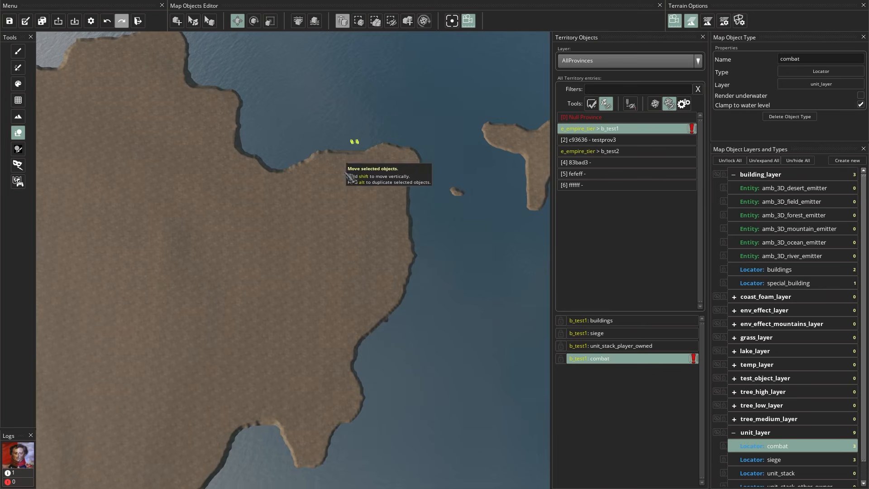
{"action": "left_click_drag", "start_coordinate": [355, 142], "coordinate": [327, 417]}
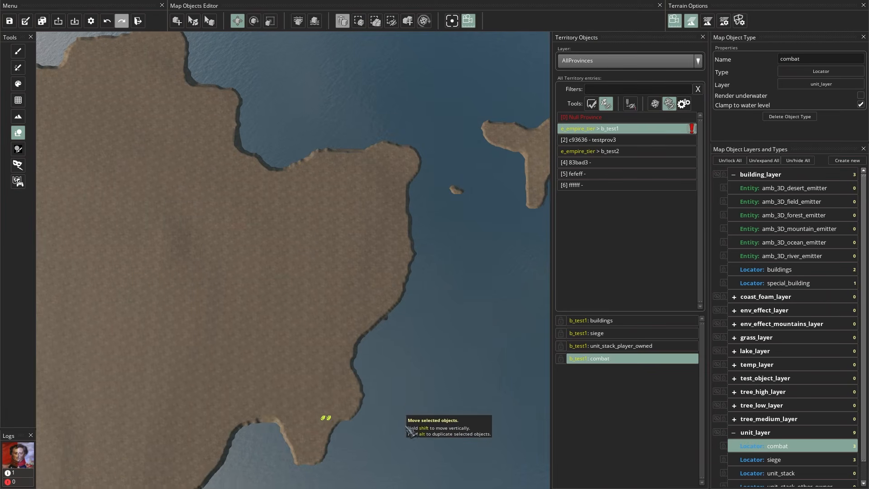
{"action": "left_click_drag", "start_coordinate": [409, 441], "coordinate": [390, 158]}
{"action": "scroll", "coordinate": [399, 217], "scroll_direction": "up", "scroll_amount": 10}
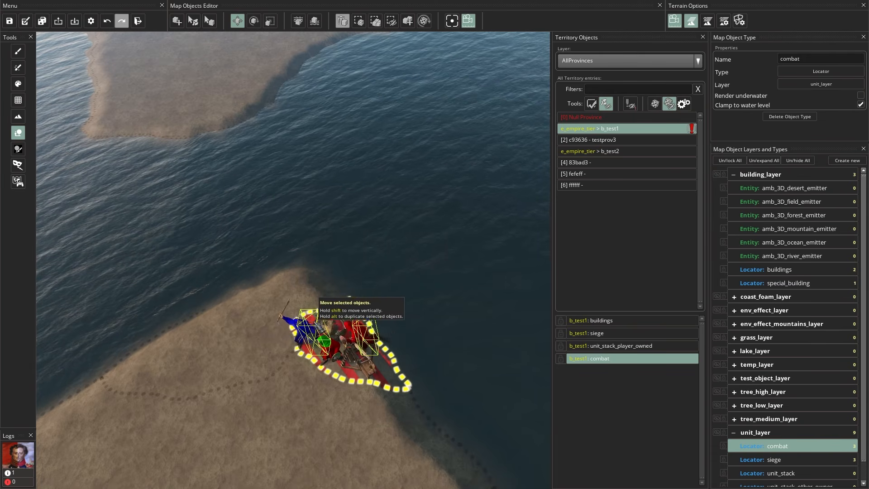
{"action": "left_click", "coordinate": [12, 23]}
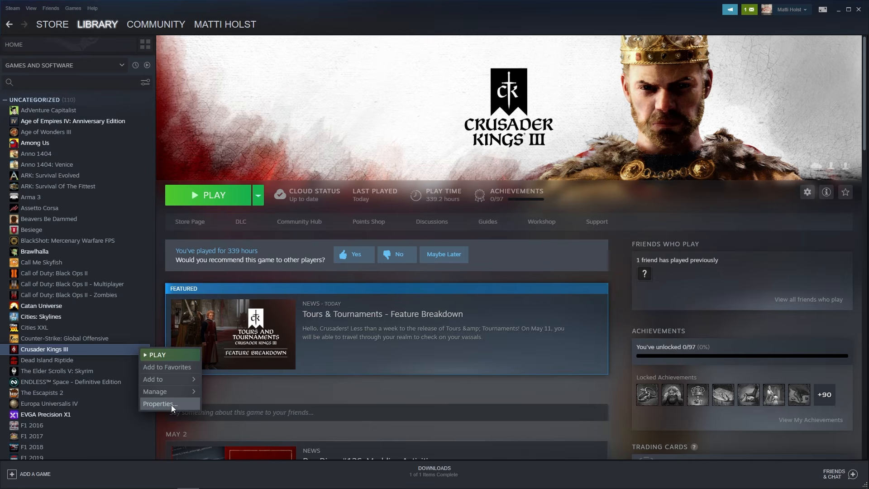
- Delete the -mapeditor text from Crusader Kings III's launch options in Steam
{"action": "left_click", "coordinate": [171, 405]}
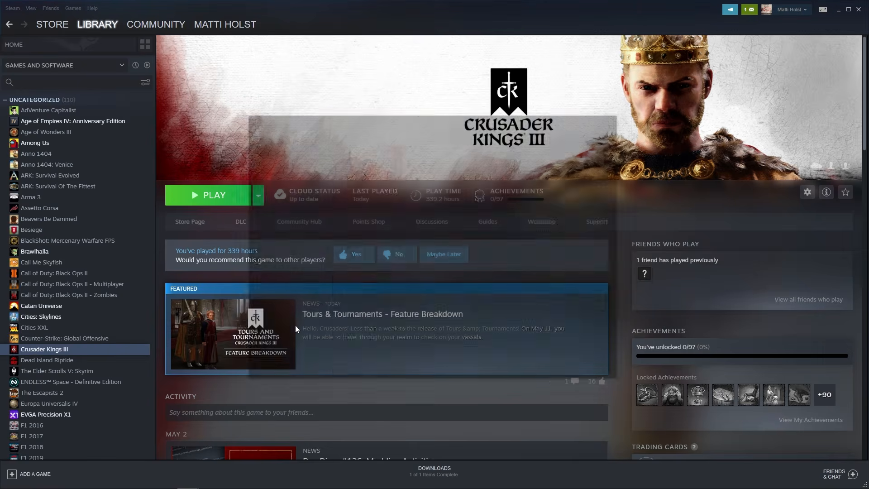
{"action": "left_click_drag", "start_coordinate": [427, 311], "coordinate": [321, 299]}
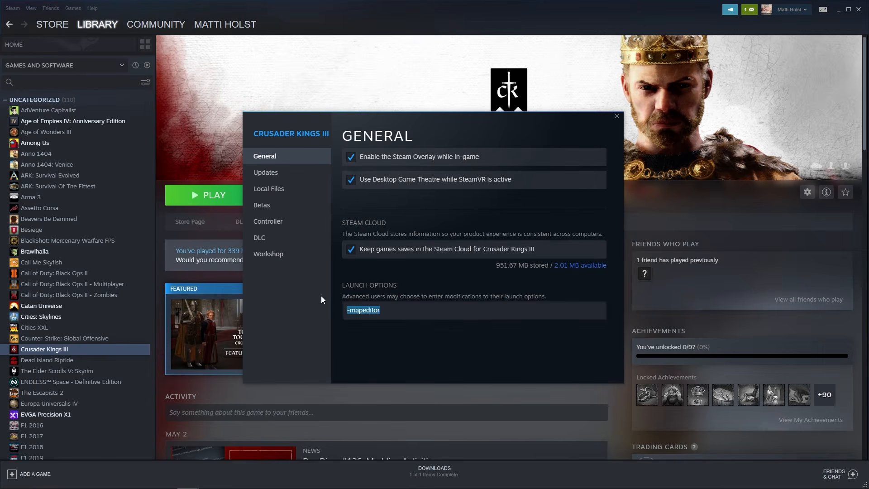
{"action": "key", "text": "BackSpace"}
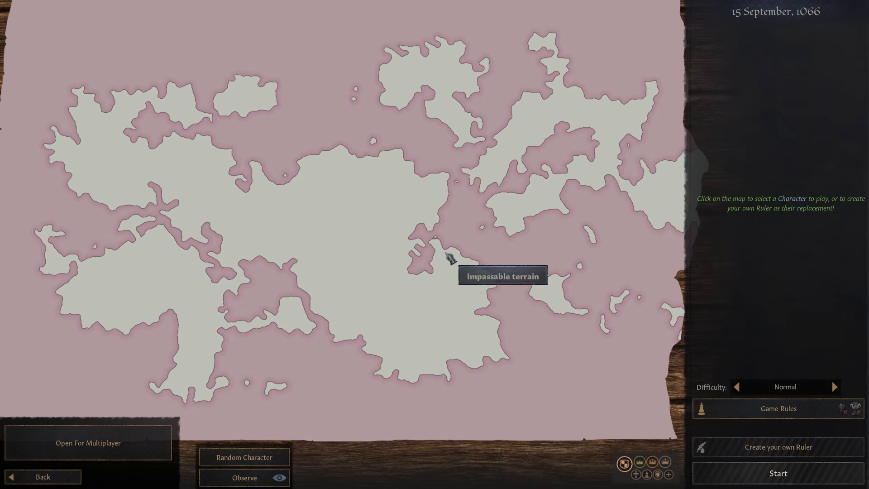
- Start a new game as Sheikh Mazigh, ruler of the c_county_tier county
{"action": "scroll", "coordinate": [445, 252], "scroll_direction": "up", "scroll_amount": 2}
{"action": "scroll", "coordinate": [444, 208], "scroll_direction": "down", "scroll_amount": 3}
{"action": "scroll", "coordinate": [443, 254], "scroll_direction": "up", "scroll_amount": 5}
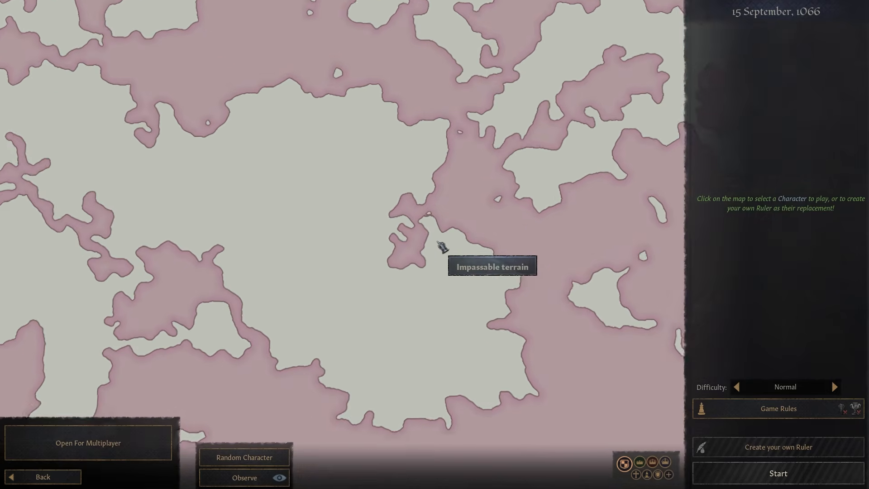
{"action": "scroll", "coordinate": [442, 236], "scroll_direction": "up", "scroll_amount": 5}
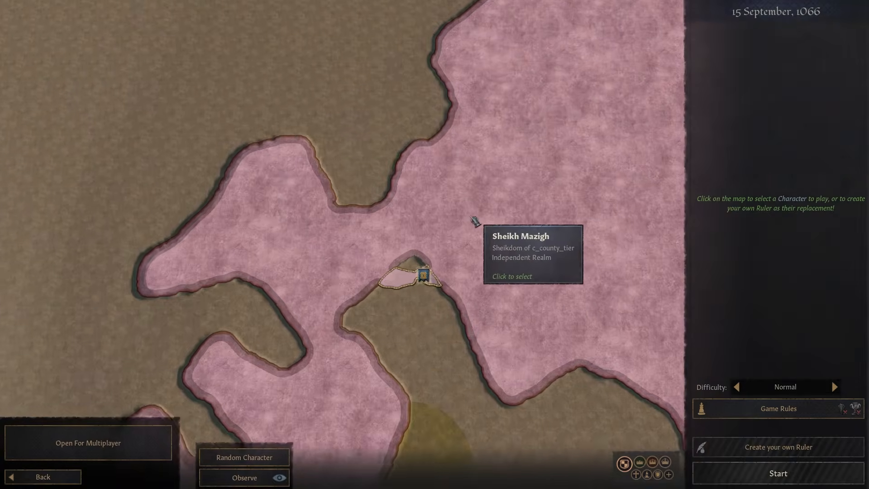
{"action": "scroll", "coordinate": [389, 188], "scroll_direction": "down", "scroll_amount": 4}
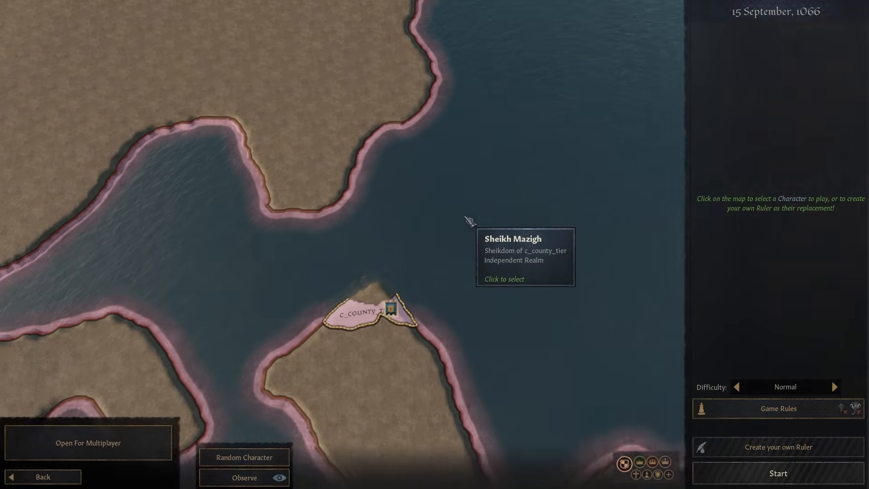
{"action": "scroll", "coordinate": [449, 228], "scroll_direction": "up", "scroll_amount": 5}
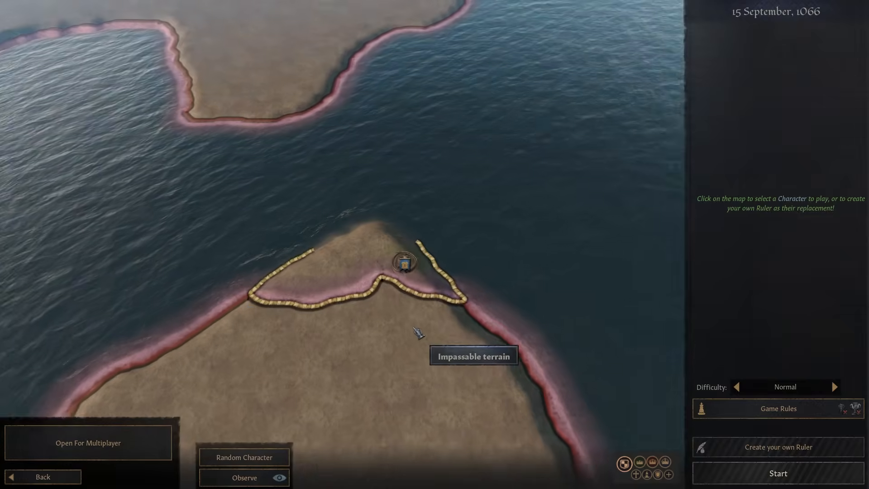
{"action": "scroll", "coordinate": [384, 336], "scroll_direction": "down", "scroll_amount": 5}
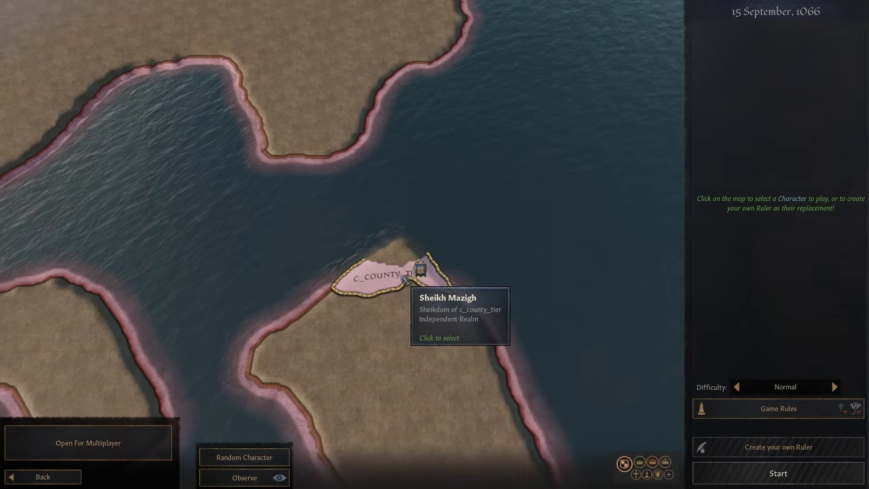
{"action": "scroll", "coordinate": [405, 277], "scroll_direction": "up", "scroll_amount": 4}
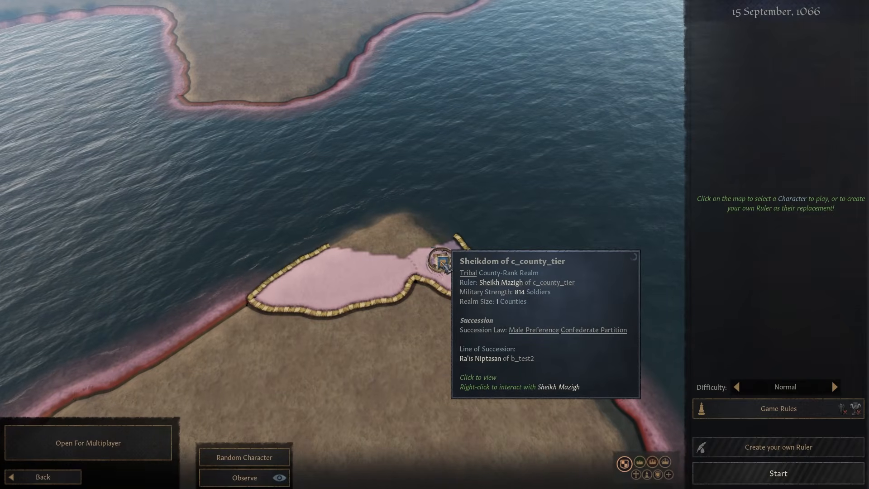
{"action": "left_click", "coordinate": [443, 263]}
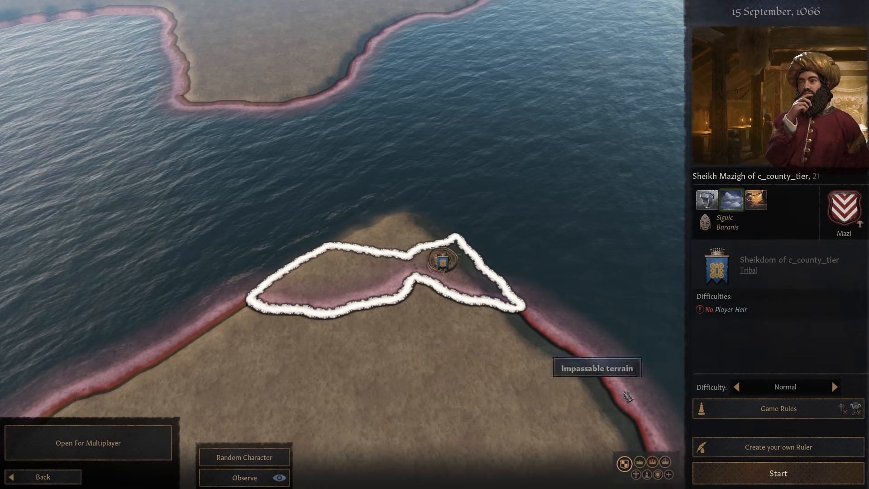
{"action": "left_click", "coordinate": [757, 466]}
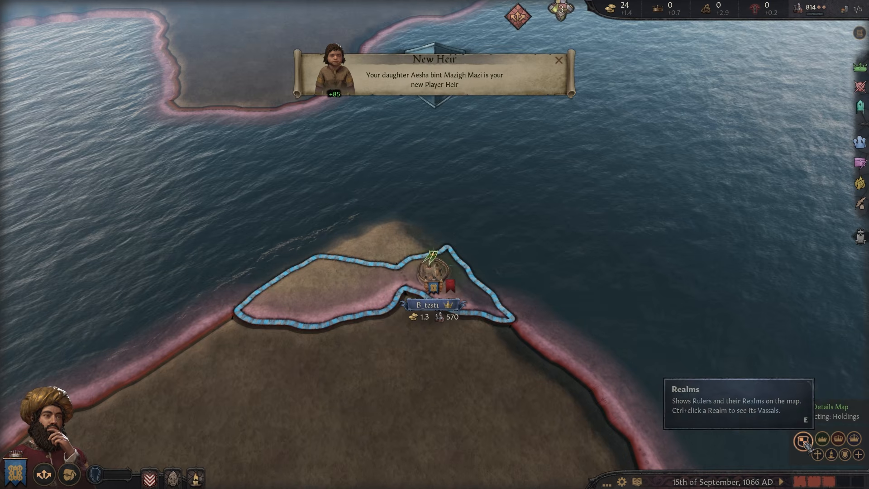
- View the de jure duchies, kingdoms and empires map modes in turn
{"action": "left_click", "coordinate": [838, 438]}
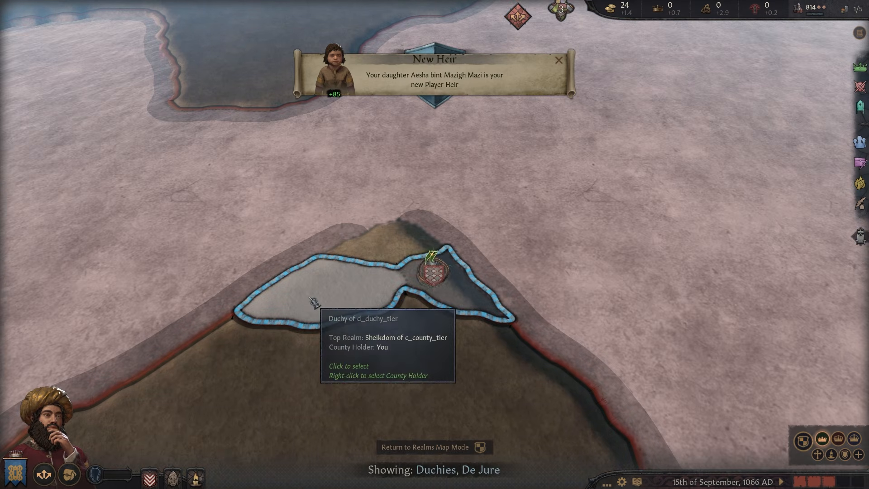
{"action": "left_click", "coordinate": [827, 438]}
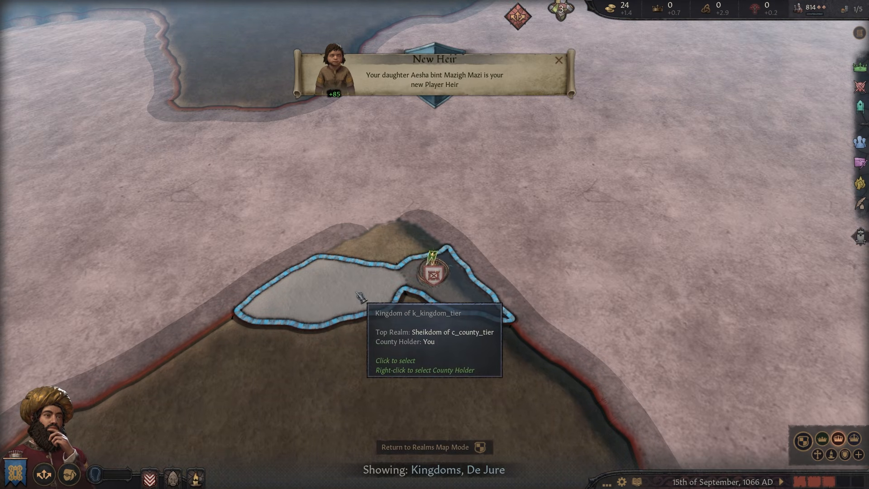
{"action": "left_click", "coordinate": [857, 439]}
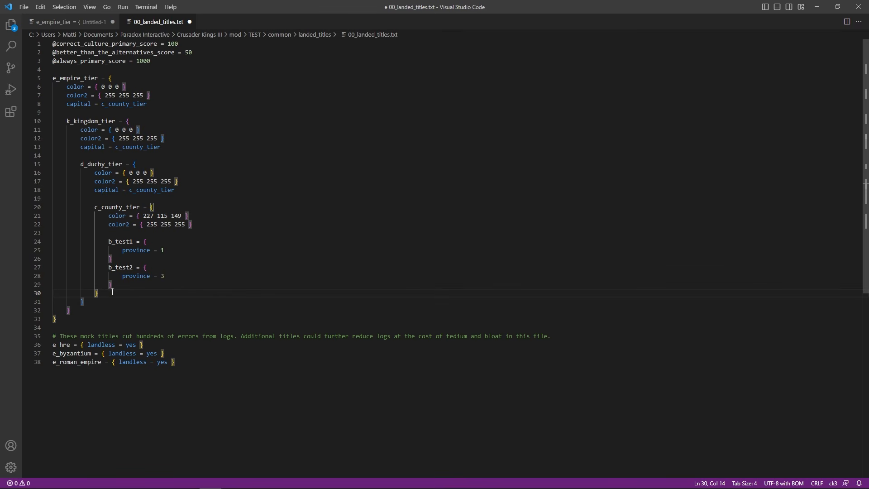
- Paste a copy of the c_county_tier block below the original and rename it c_county_tier2
{"action": "left_click_drag", "start_coordinate": [104, 293], "coordinate": [54, 209]}
{"action": "key", "text": "ctrl+c"}
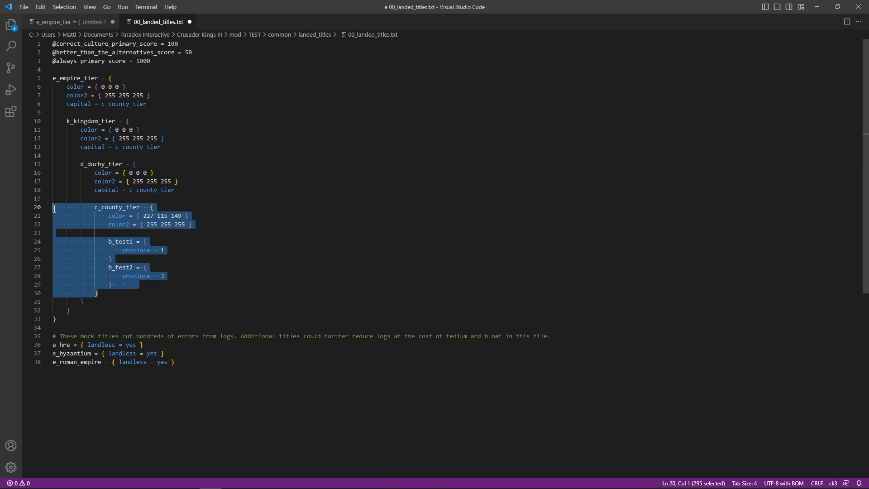
{"action": "left_click", "coordinate": [108, 293]}
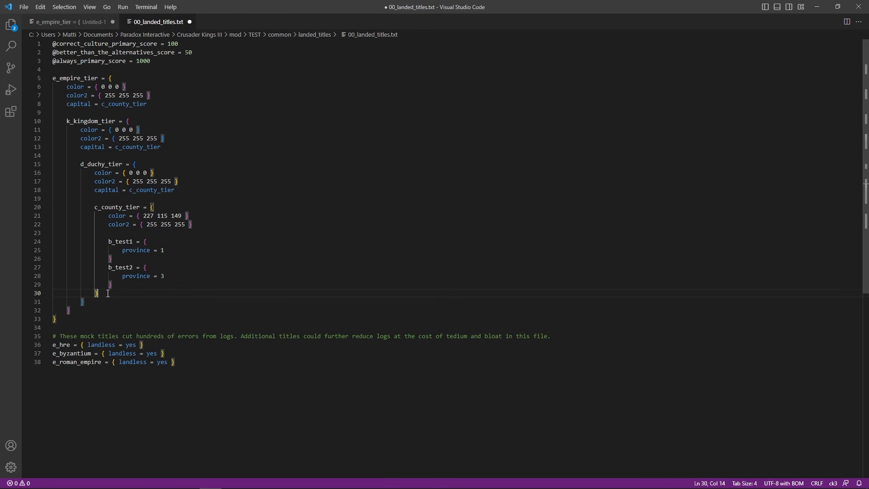
{"action": "key", "text": "Return"}
{"action": "key", "text": "BackSpace"}
{"action": "key", "text": "BackSpace"}
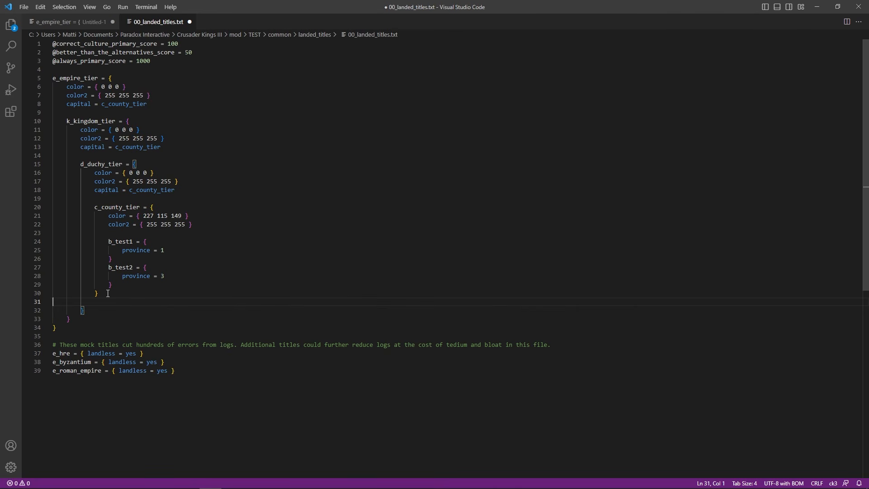
{"action": "key", "text": "ctrl+v"}
{"action": "left_click", "coordinate": [116, 295]}
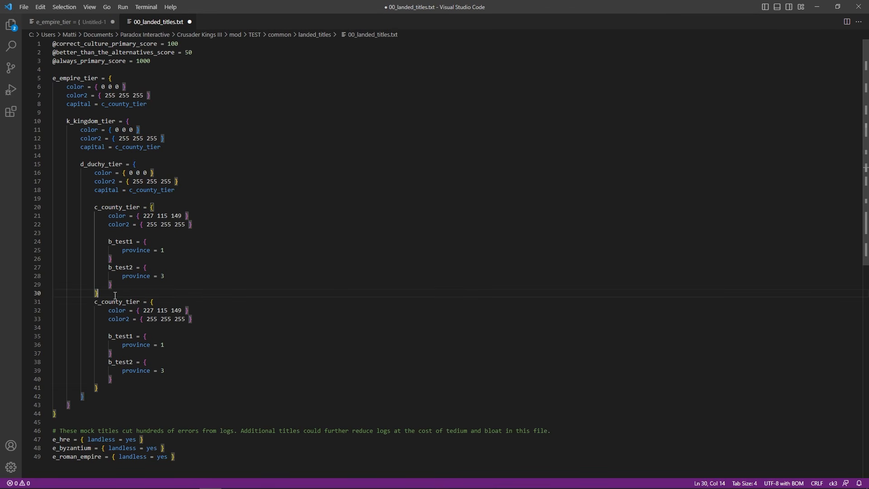
{"action": "key", "text": "Return"}
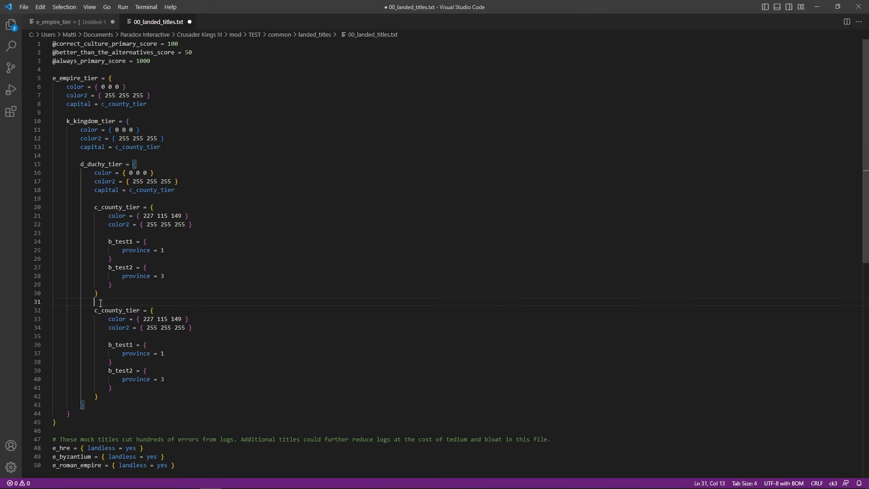
{"action": "left_click", "coordinate": [139, 311]}
{"action": "type", "text": "2"}
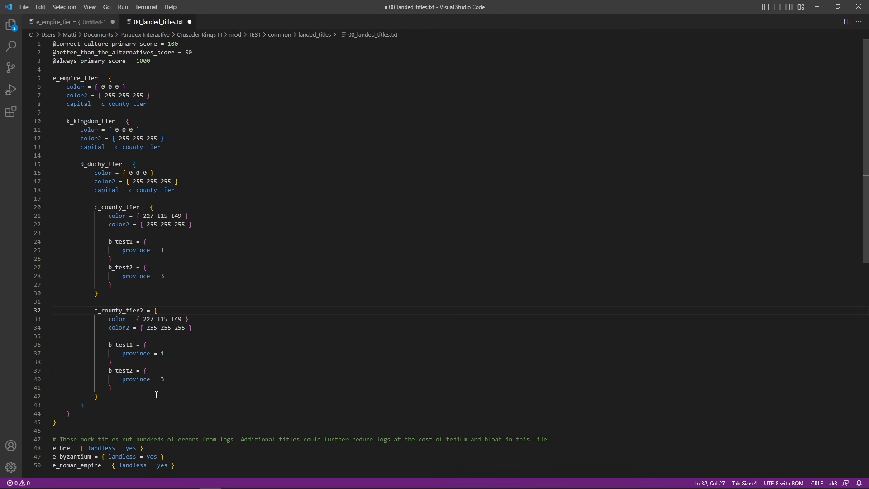
{"action": "left_click_drag", "start_coordinate": [137, 395], "coordinate": [61, 207]}
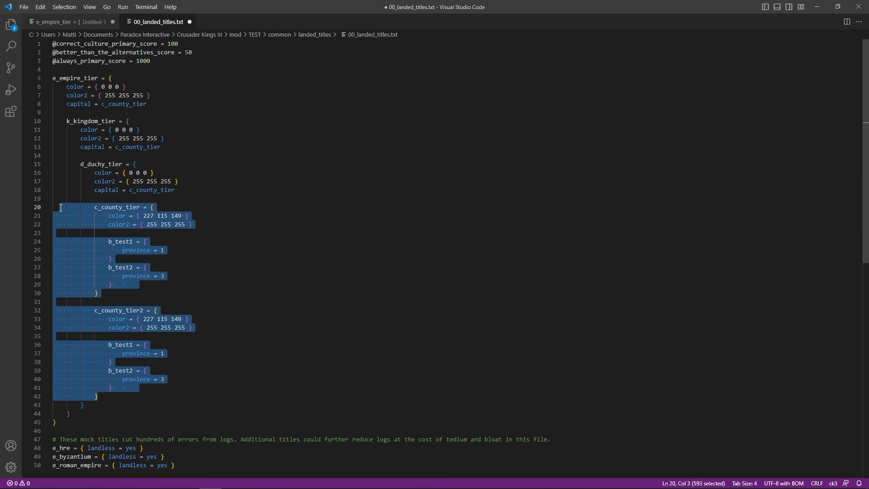
{"action": "left_click", "coordinate": [110, 400]}
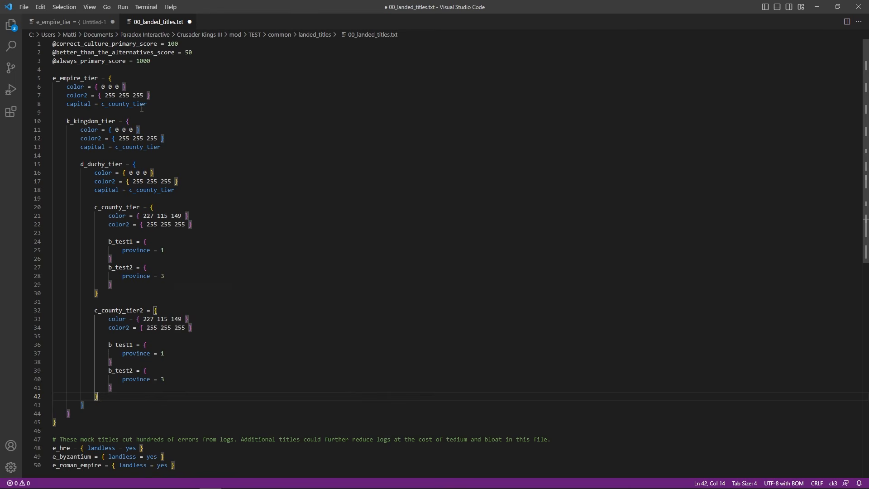
- Undo the added c_county_tier2 county block with Ctrl+Z
{"action": "key", "text": "ctrl+z"}
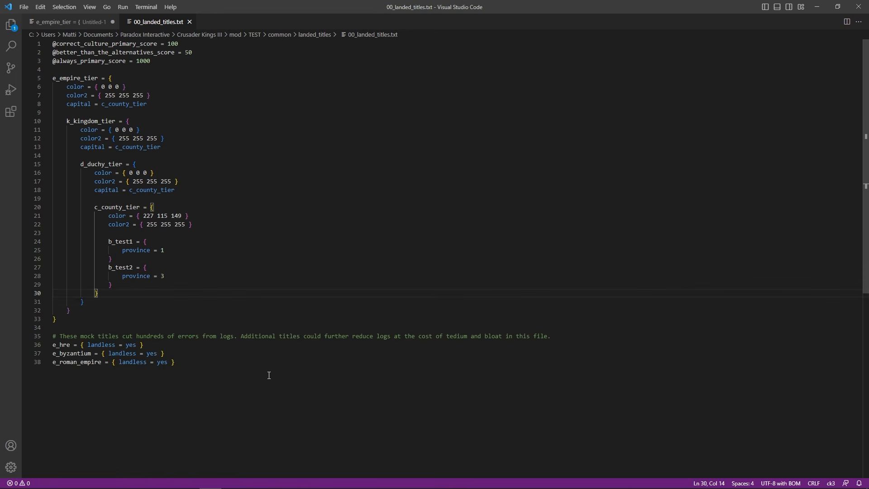